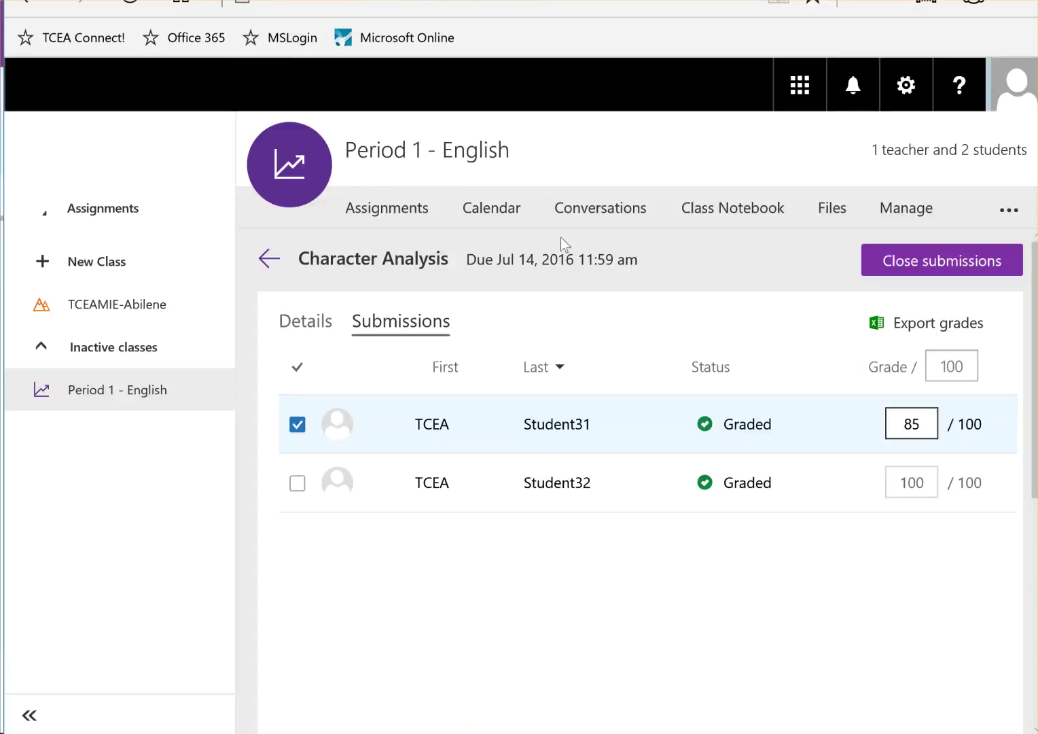
# Delete the Introduction assignment from the Period 1 - English class's assignment list.
pyautogui.click(270, 260)
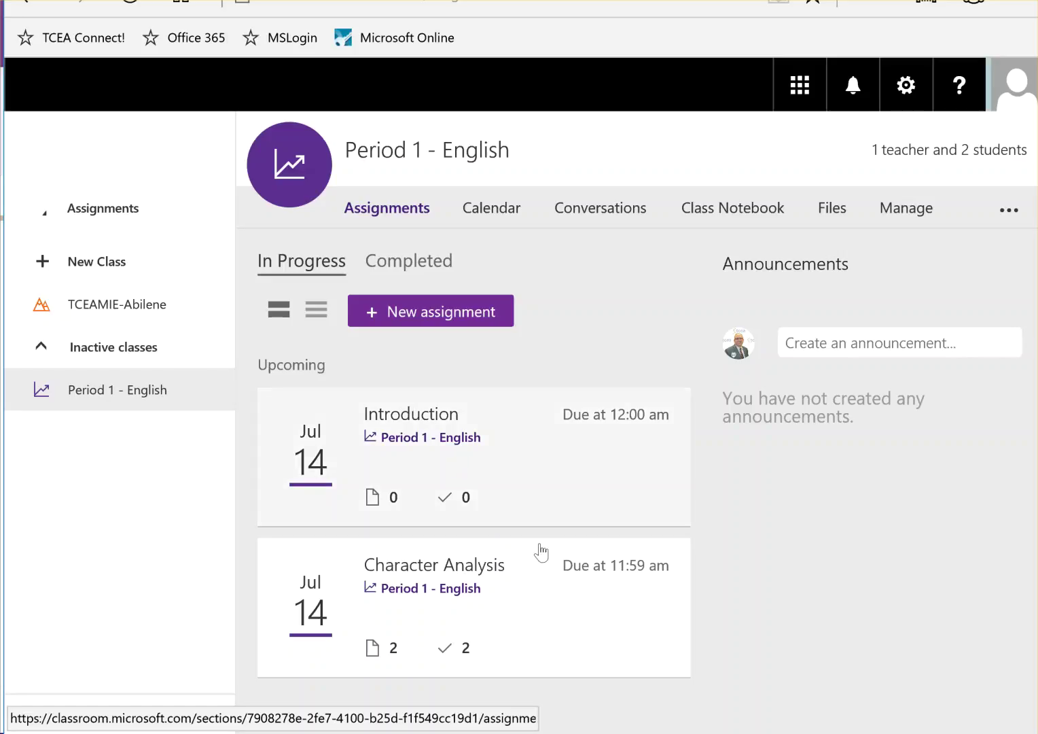
pyautogui.click(621, 472)
pyautogui.click(984, 329)
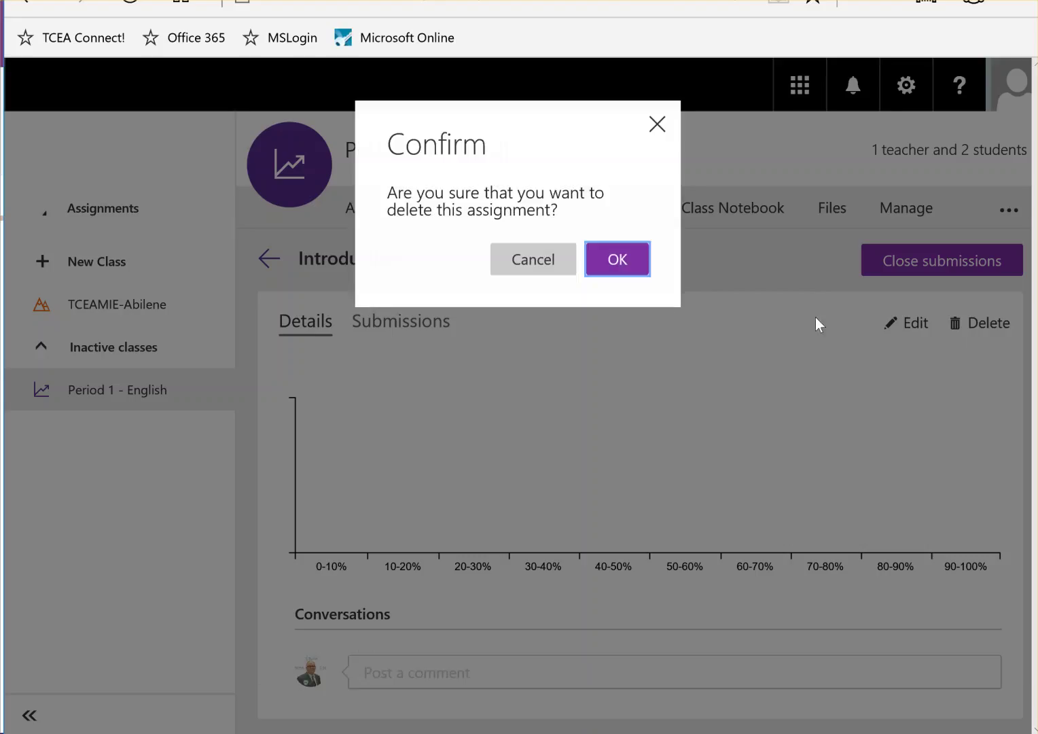
pyautogui.click(619, 262)
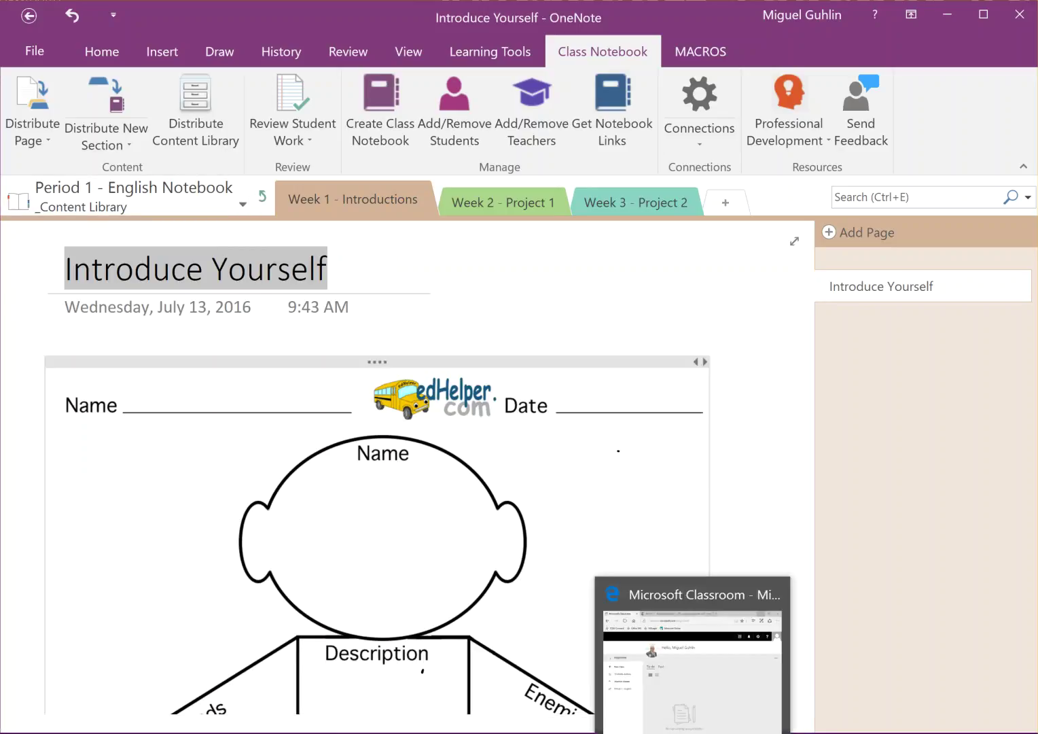
# Open the Period 1 - English notebook from OneNote Online in the OneNote 2016 desktop app.
pyautogui.click(700, 673)
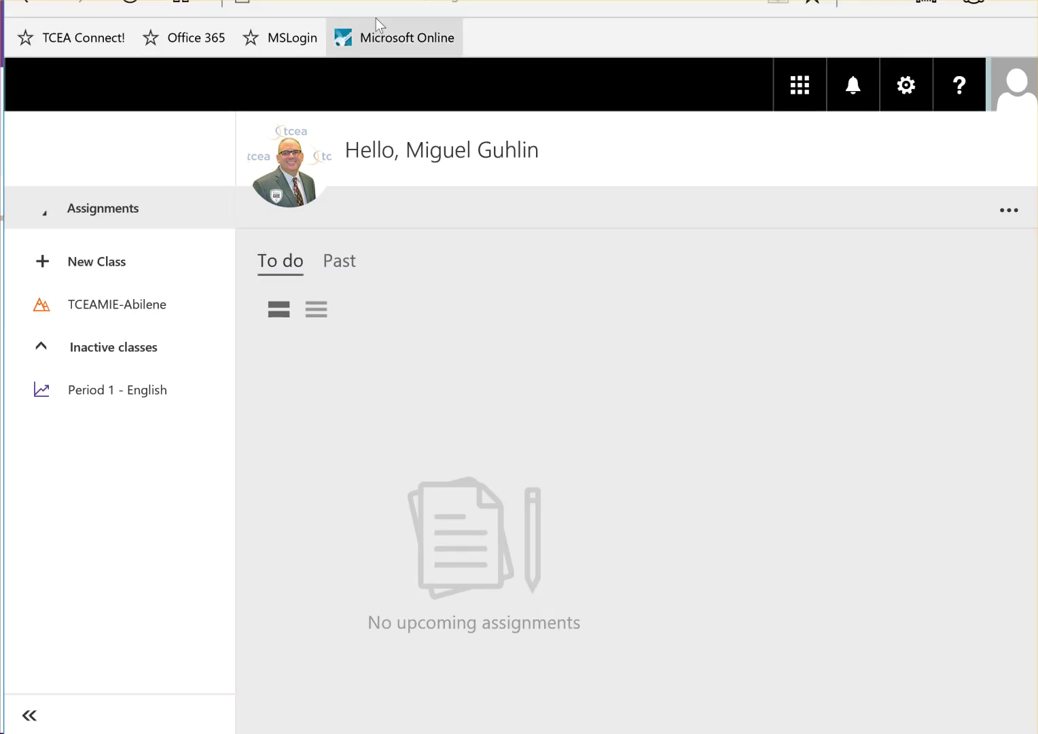
pyautogui.hotkey('alt', 'Tab')
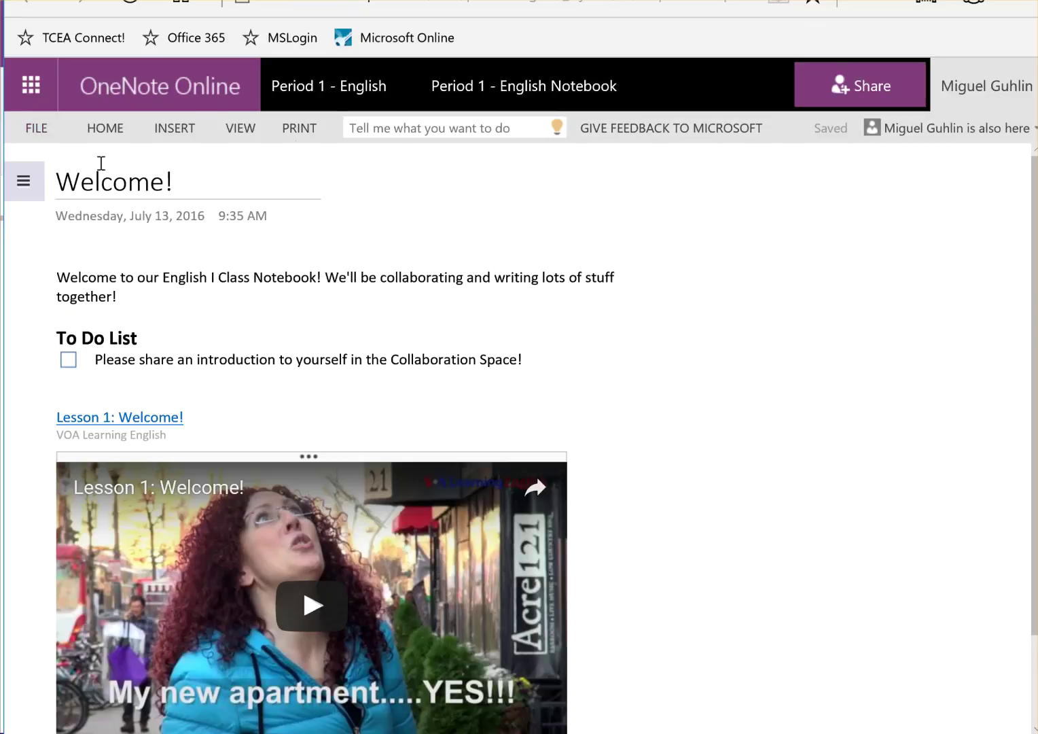
pyautogui.click(34, 129)
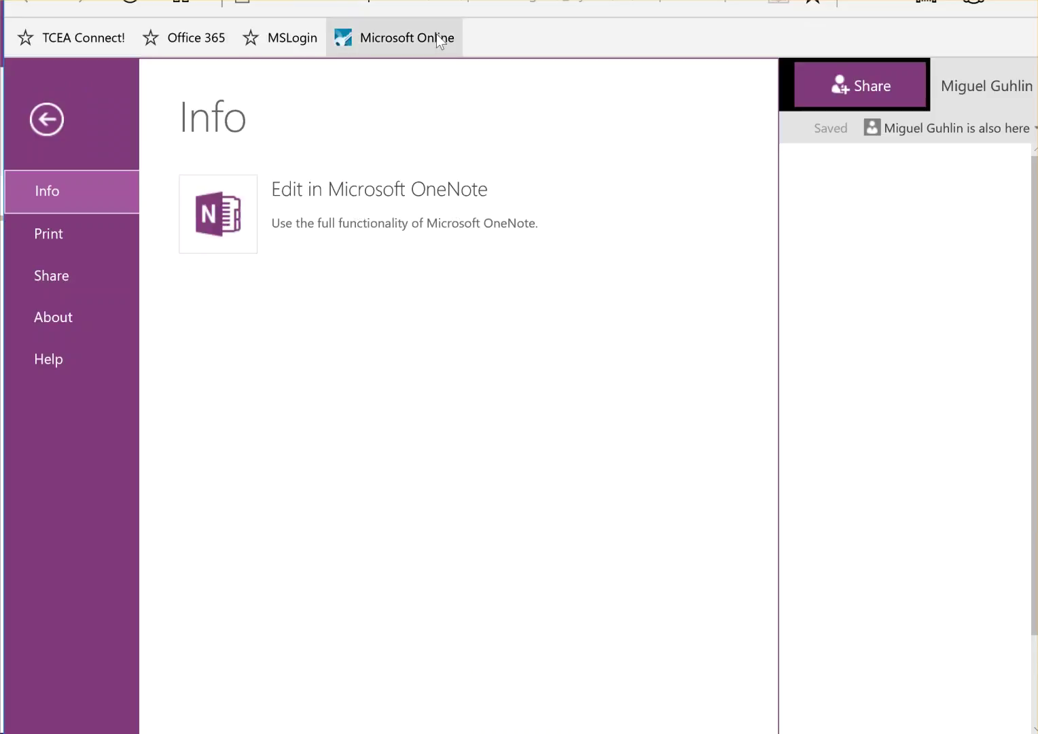
pyautogui.click(212, 198)
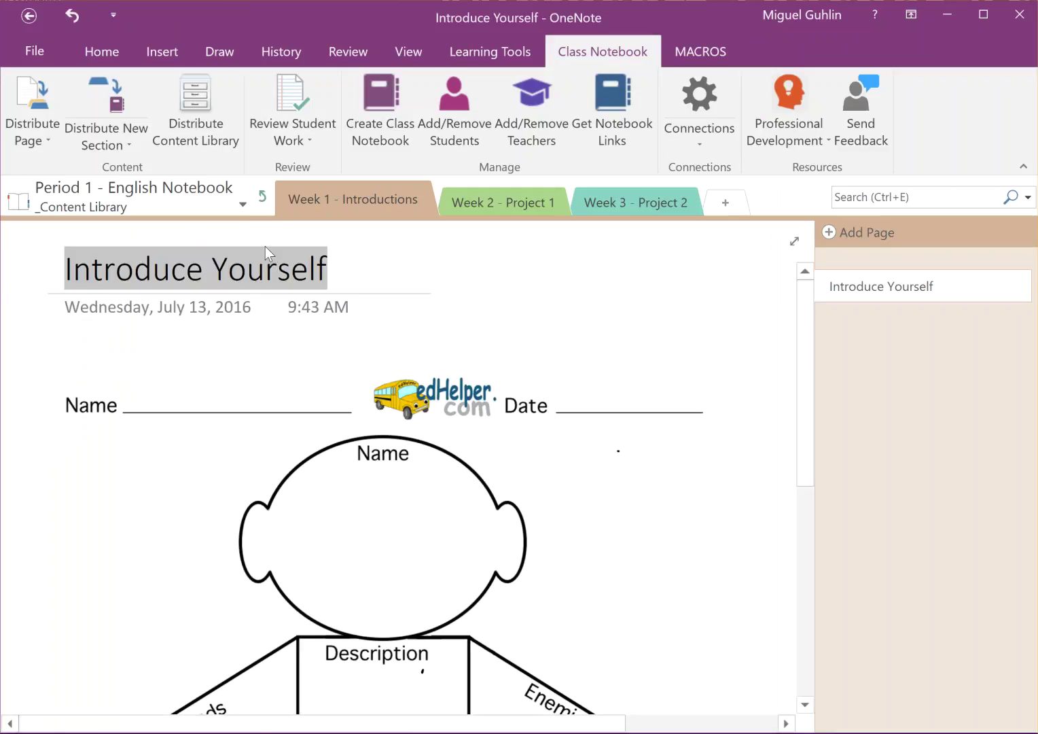
# Return from the _Content Library to the notebook's Welcome! page and list the connection options.
pyautogui.click(262, 198)
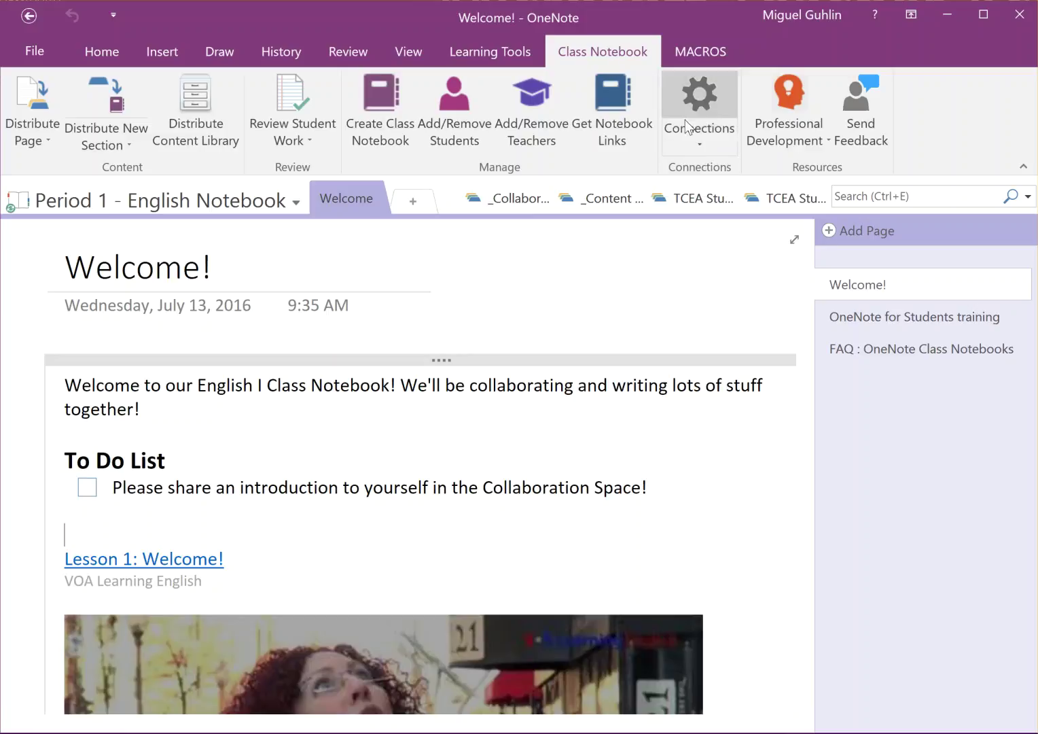
pyautogui.click(698, 144)
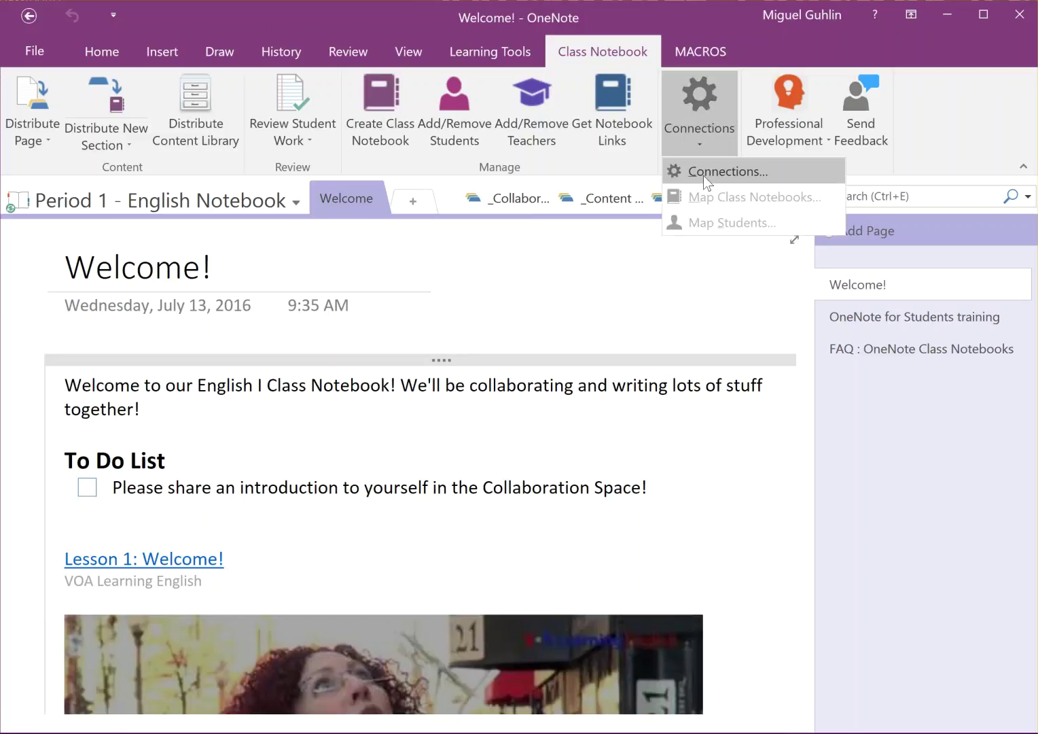
# Select Microsoft Classroom as the Connect to service in Manage Connections.
pyautogui.click(701, 171)
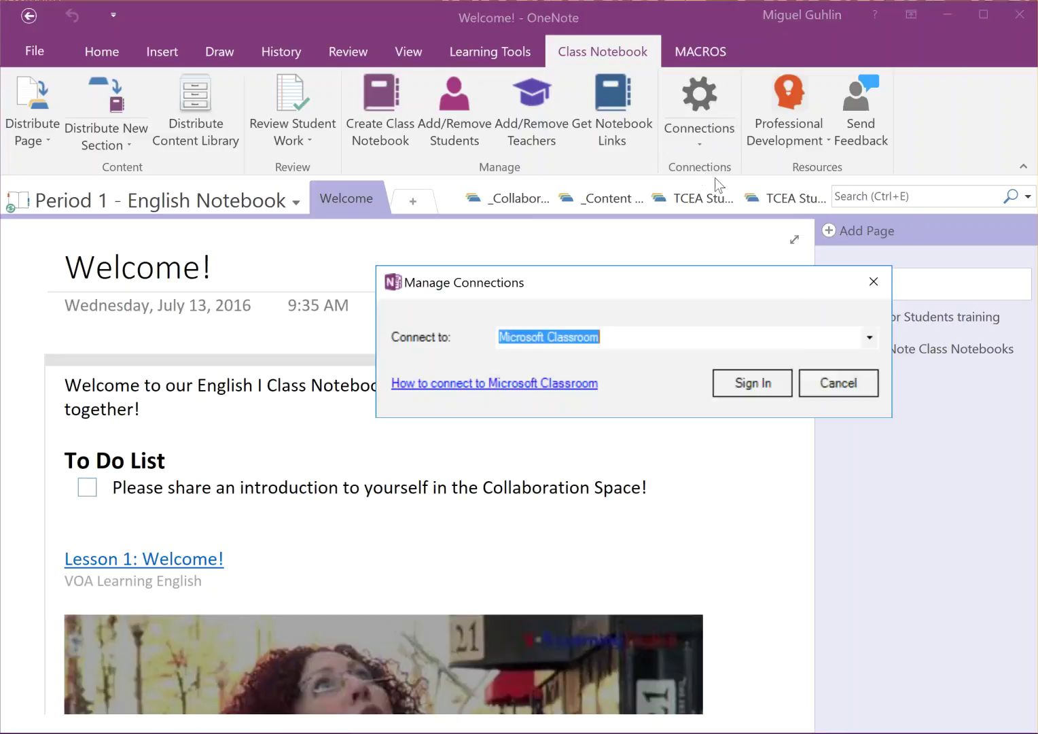
pyautogui.click(869, 337)
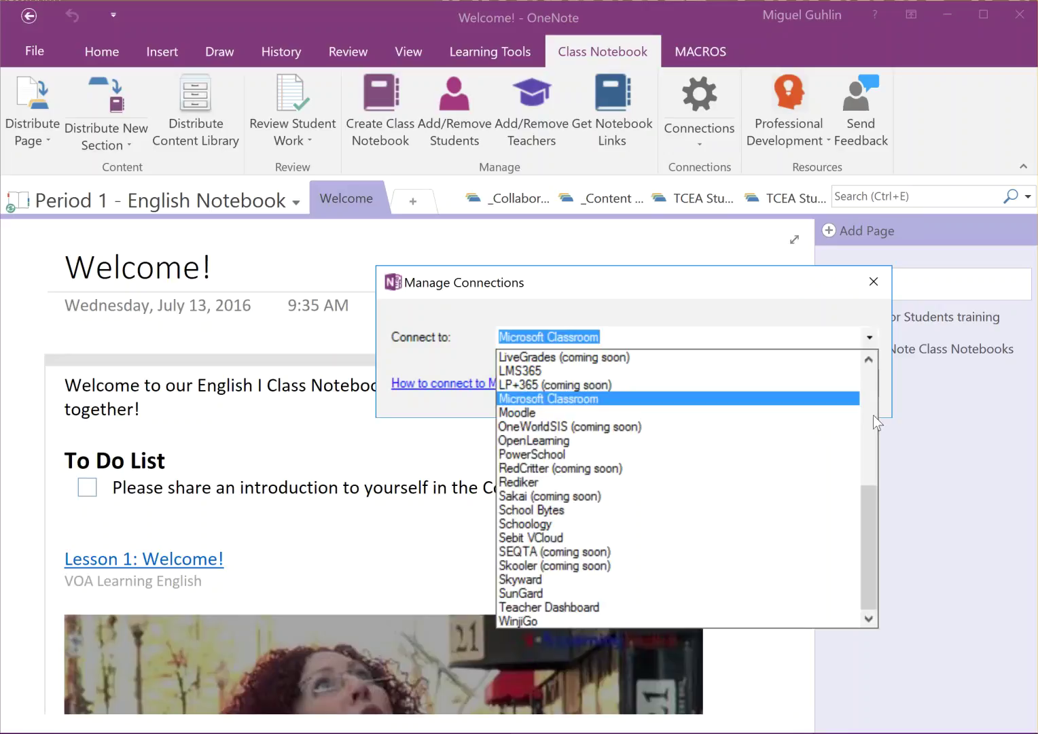
pyautogui.moveTo(875, 517); pyautogui.dragTo(872, 366)
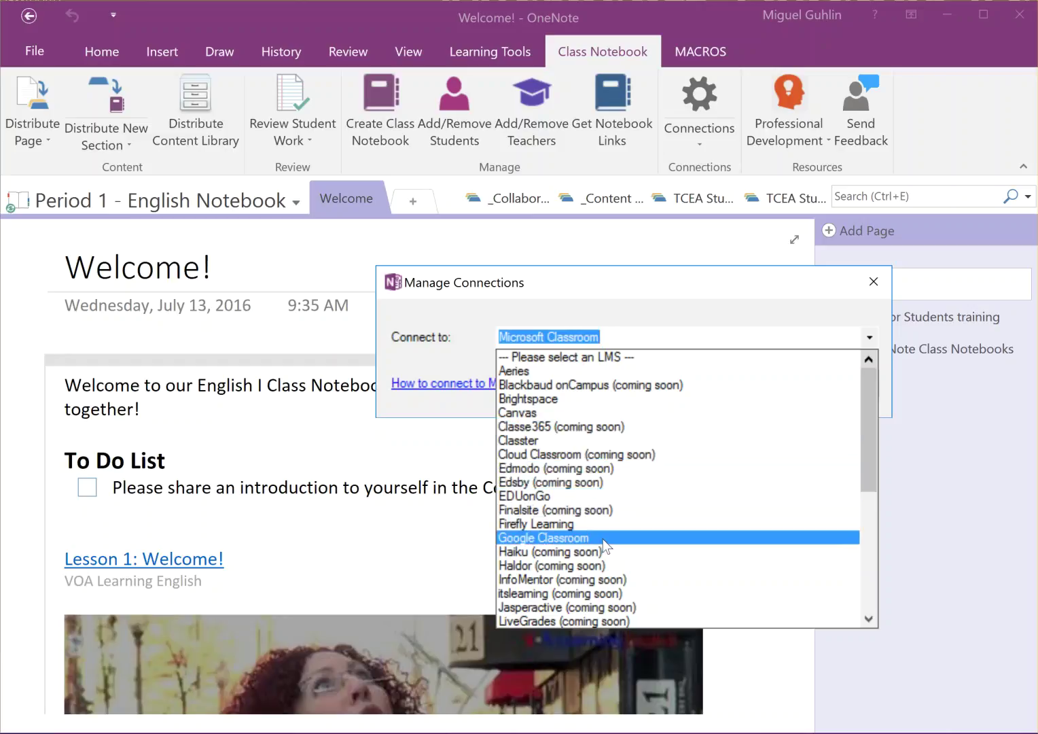
pyautogui.scroll(-1, 622, 545)
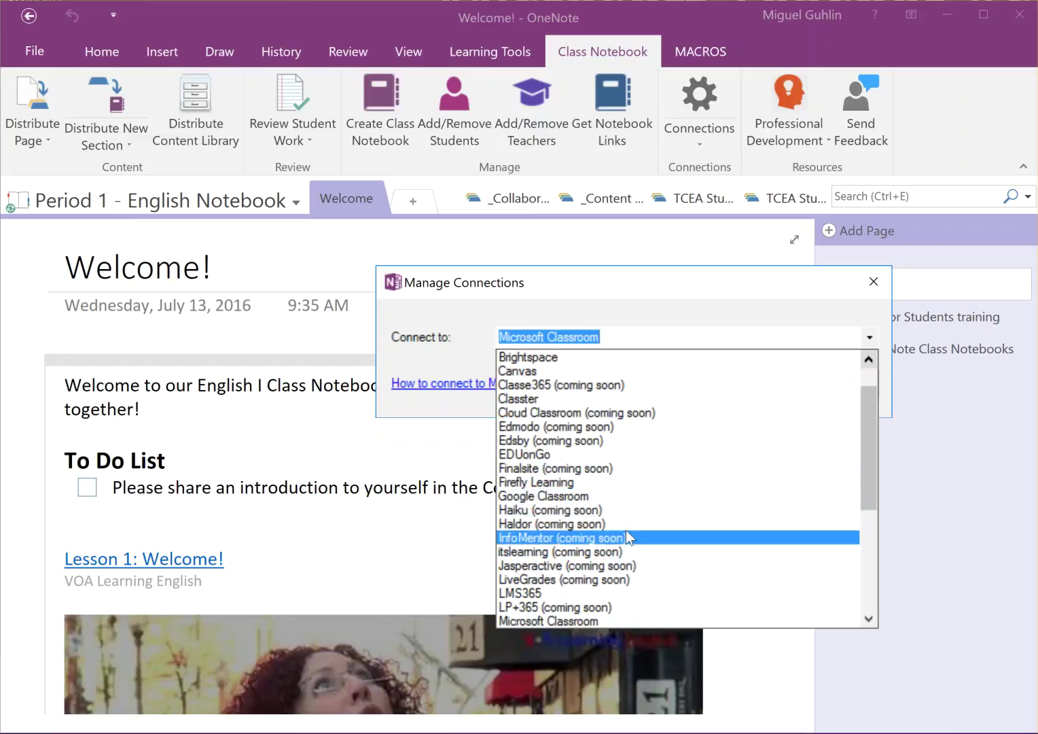
pyautogui.scroll(-1, 626, 530)
pyautogui.scroll(-3, 626, 530)
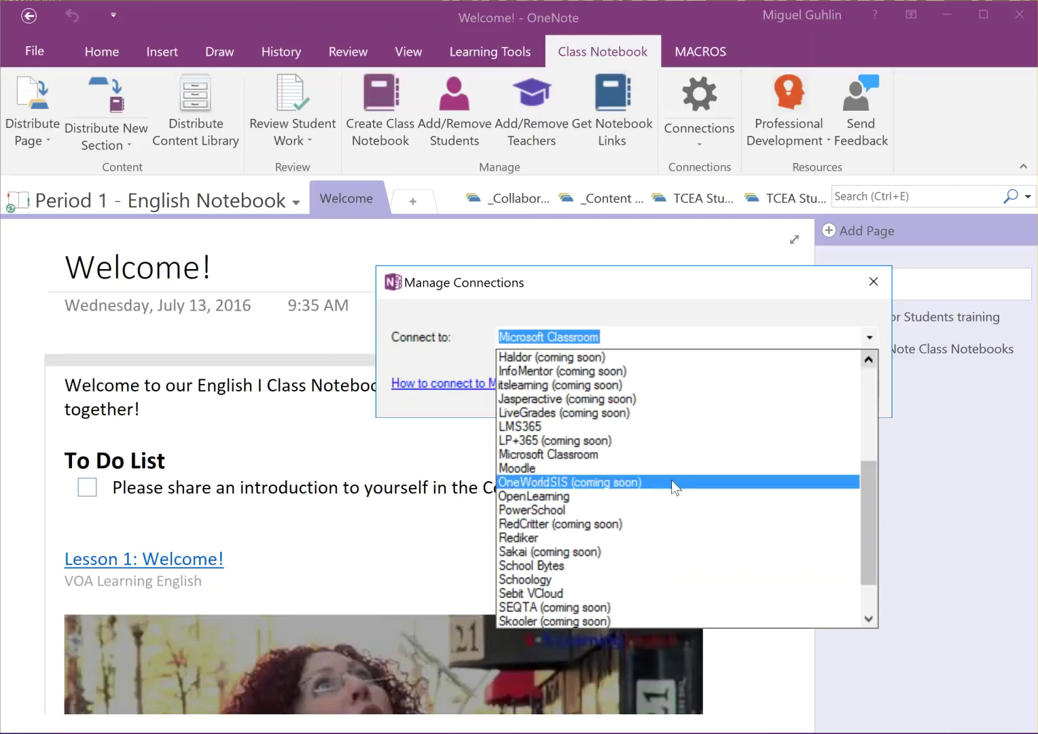
pyautogui.click(558, 456)
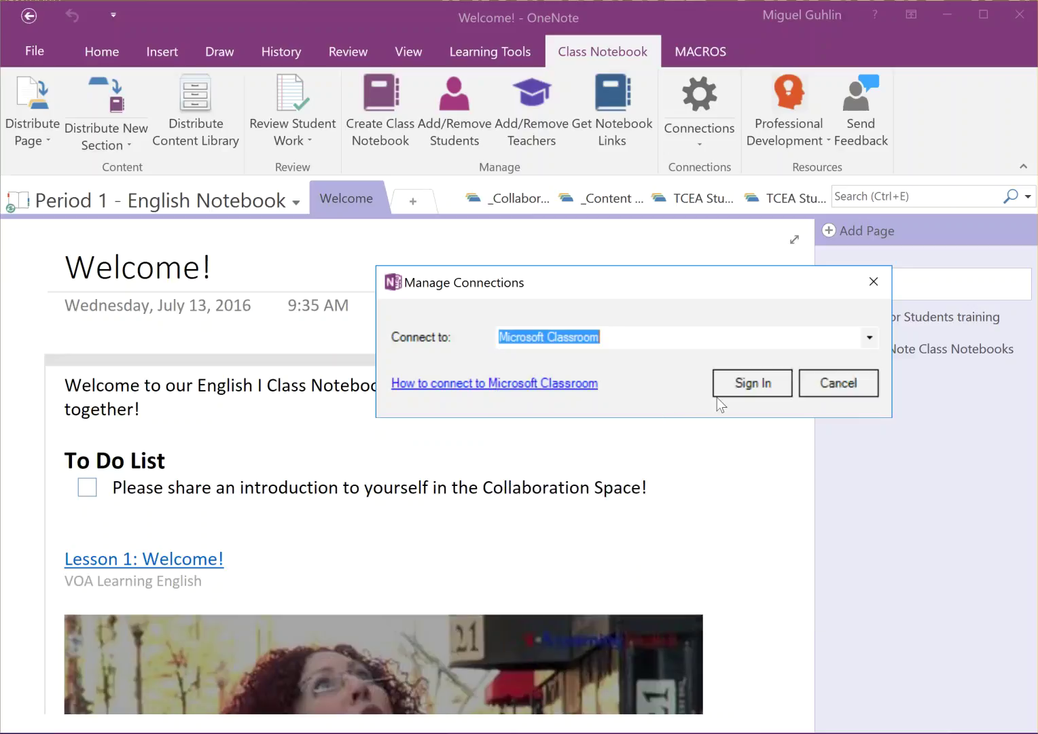
# Sign in to Microsoft Classroom using the work or school account and its password.
pyautogui.click(762, 383)
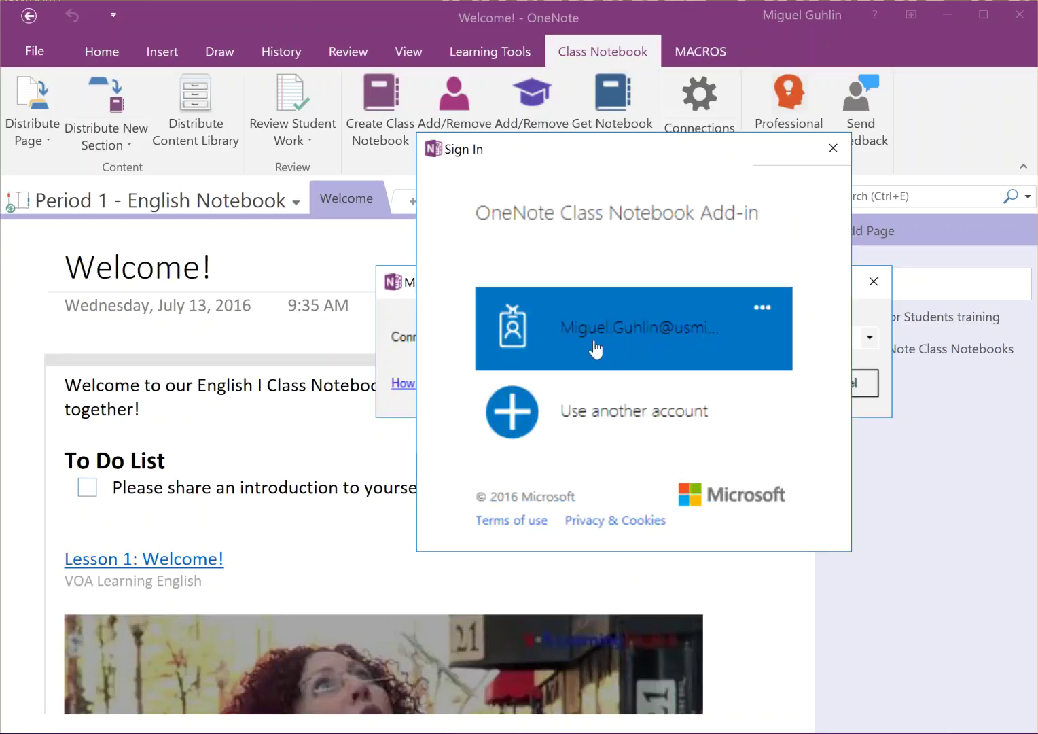
pyautogui.click(649, 338)
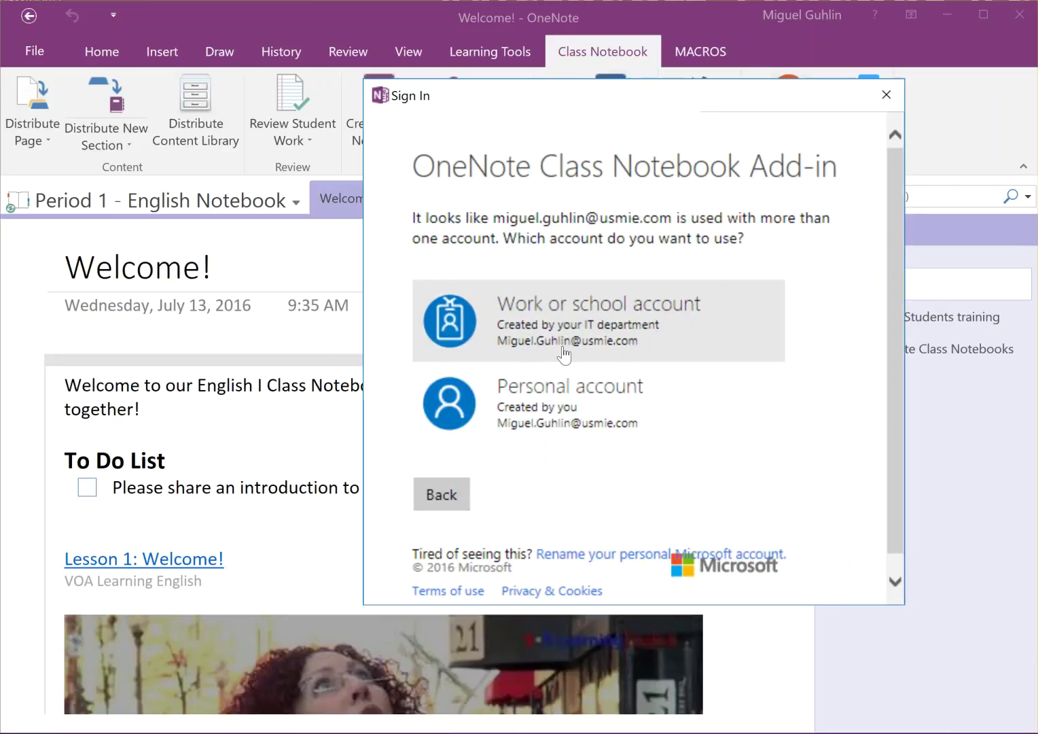
pyautogui.click(603, 350)
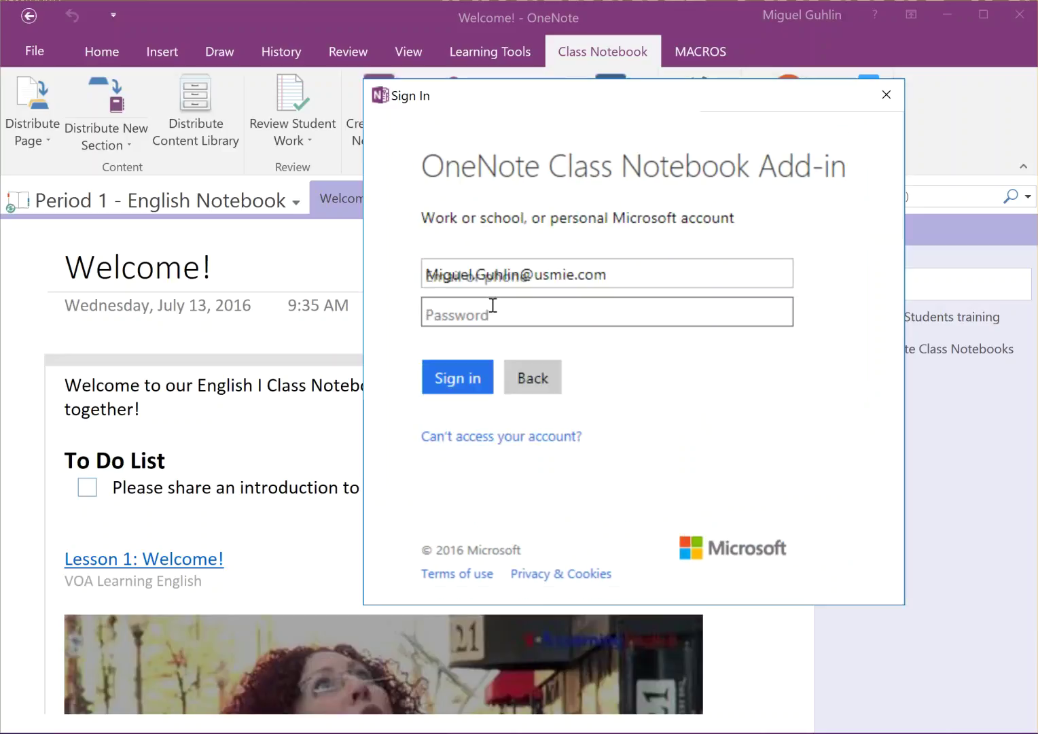
pyautogui.write('•••••••••••')
pyautogui.click(470, 384)
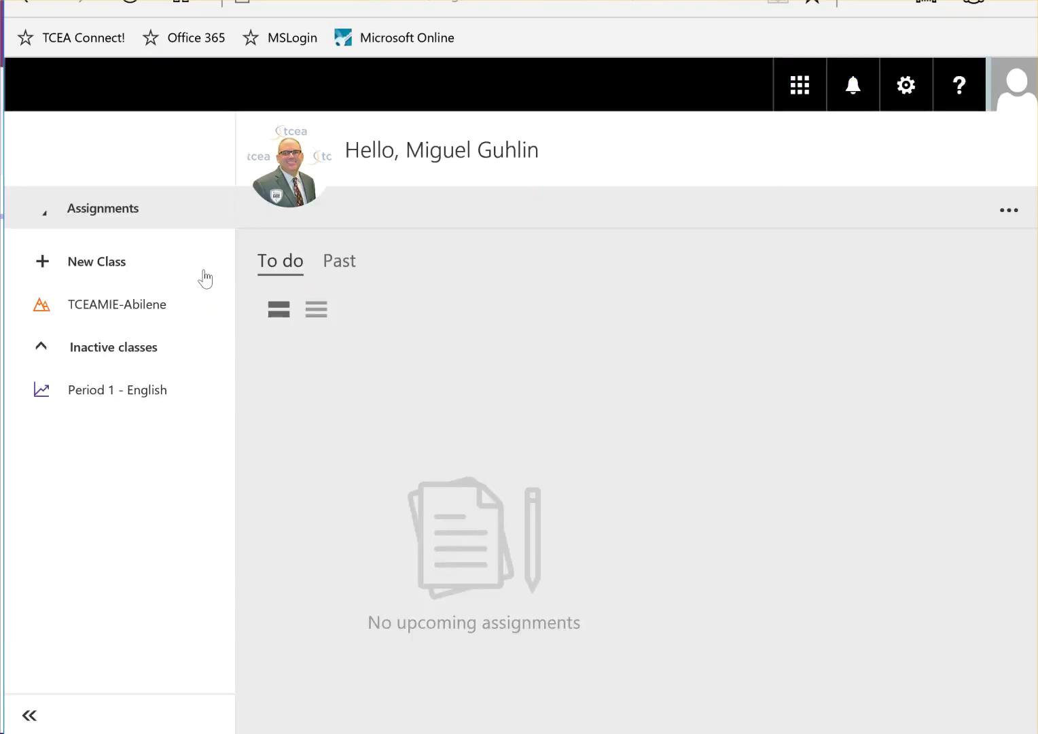
# Open the Period 1 - English class in Classroom, then OneNote's Map Class Notebooks dialog.
pyautogui.click(108, 392)
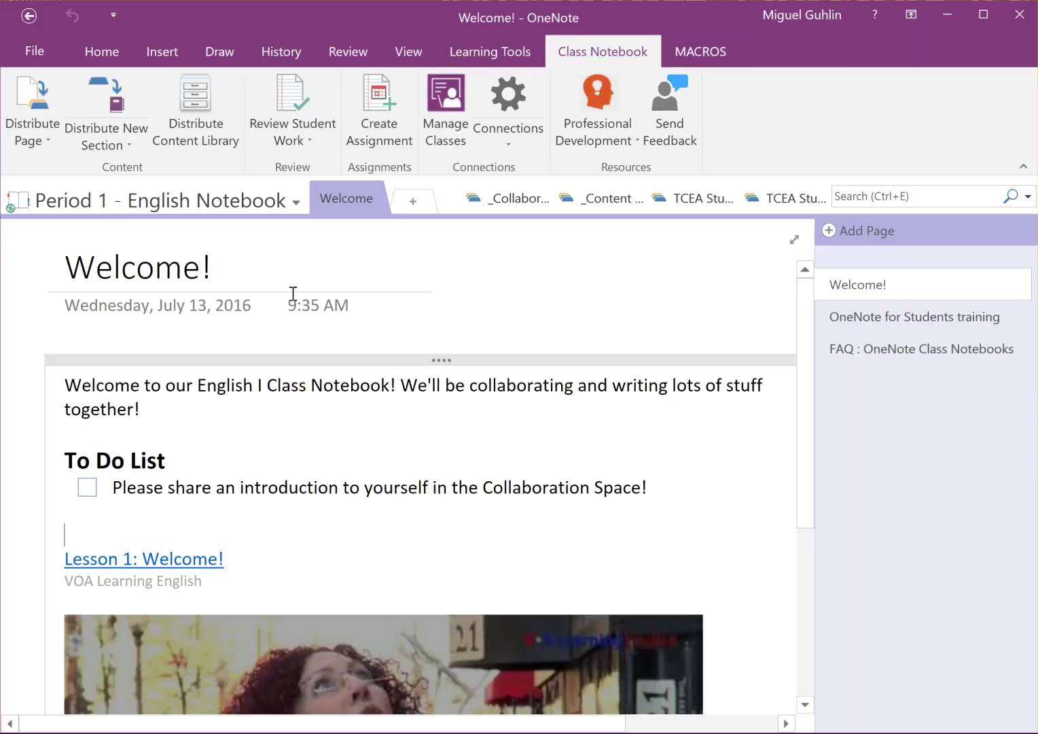
pyautogui.click(510, 144)
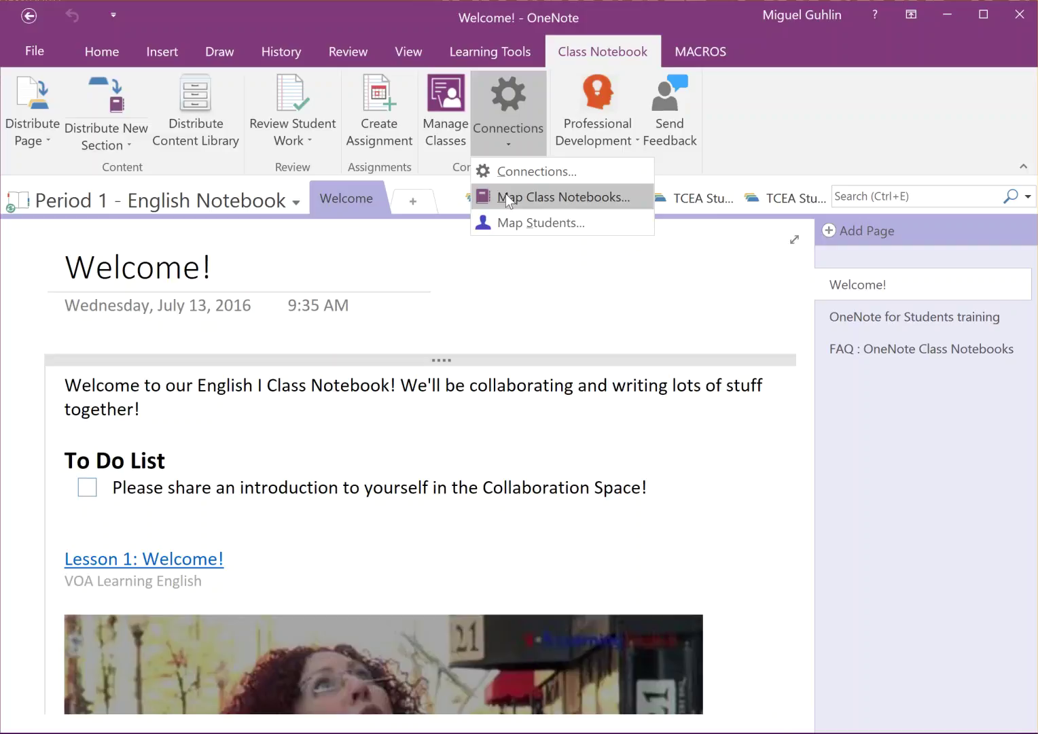
pyautogui.click(559, 197)
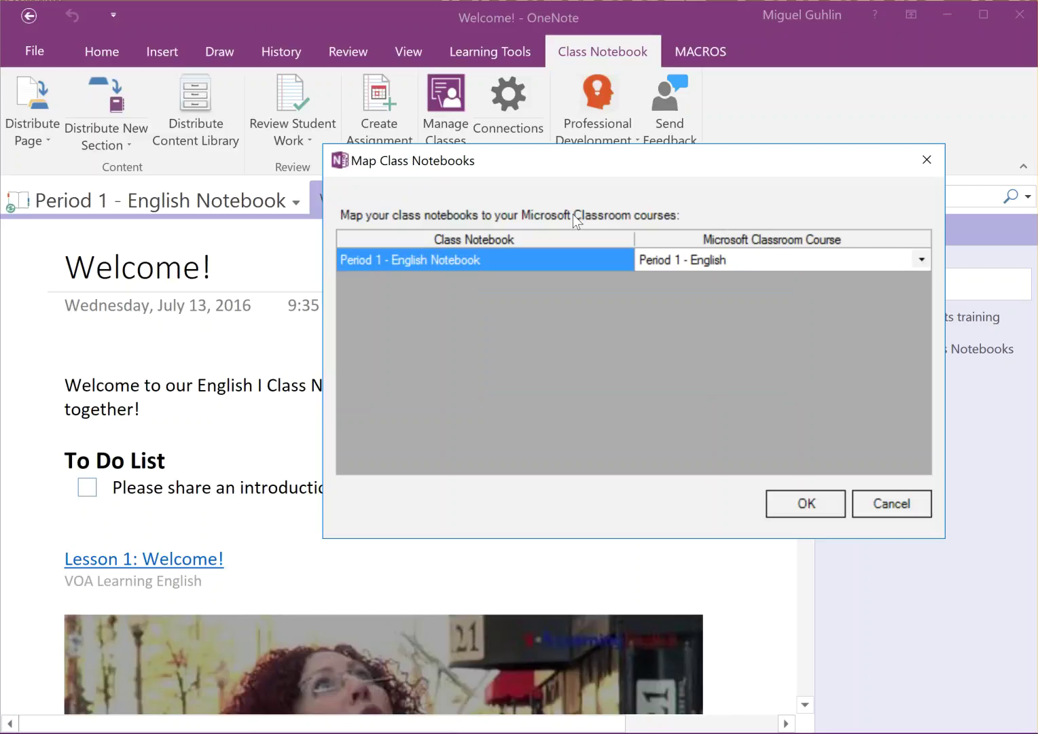
# Pair Period 1 - English Notebook with the Period 1 - English course and save the mapping.
pyautogui.click(921, 261)
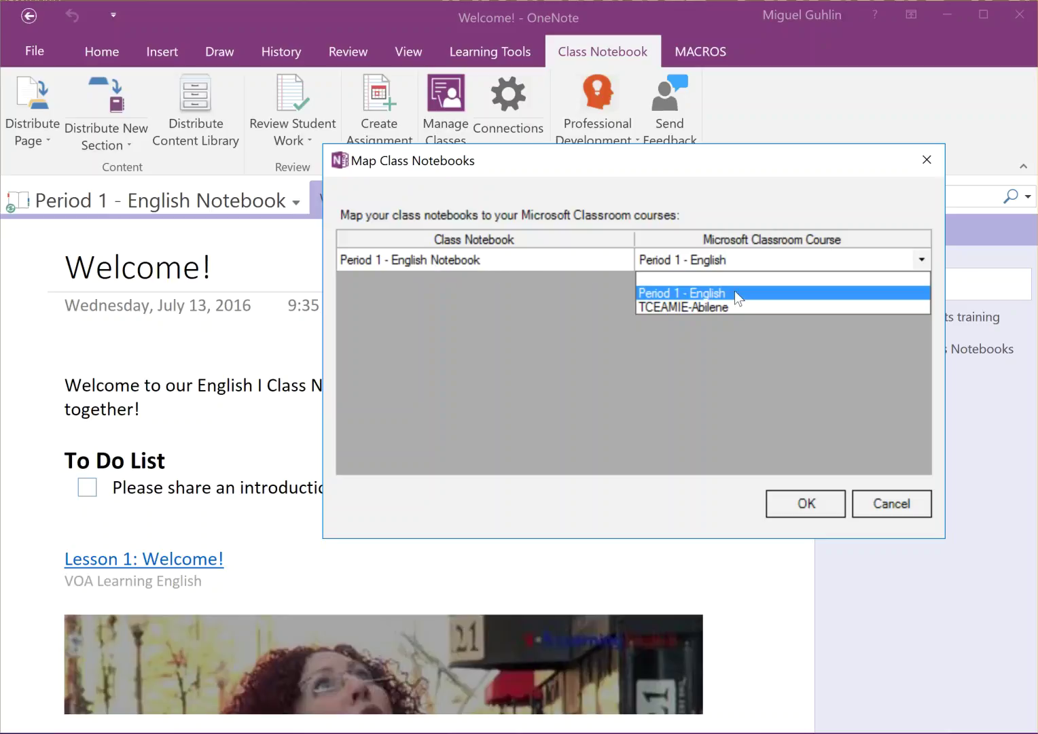
pyautogui.click(681, 294)
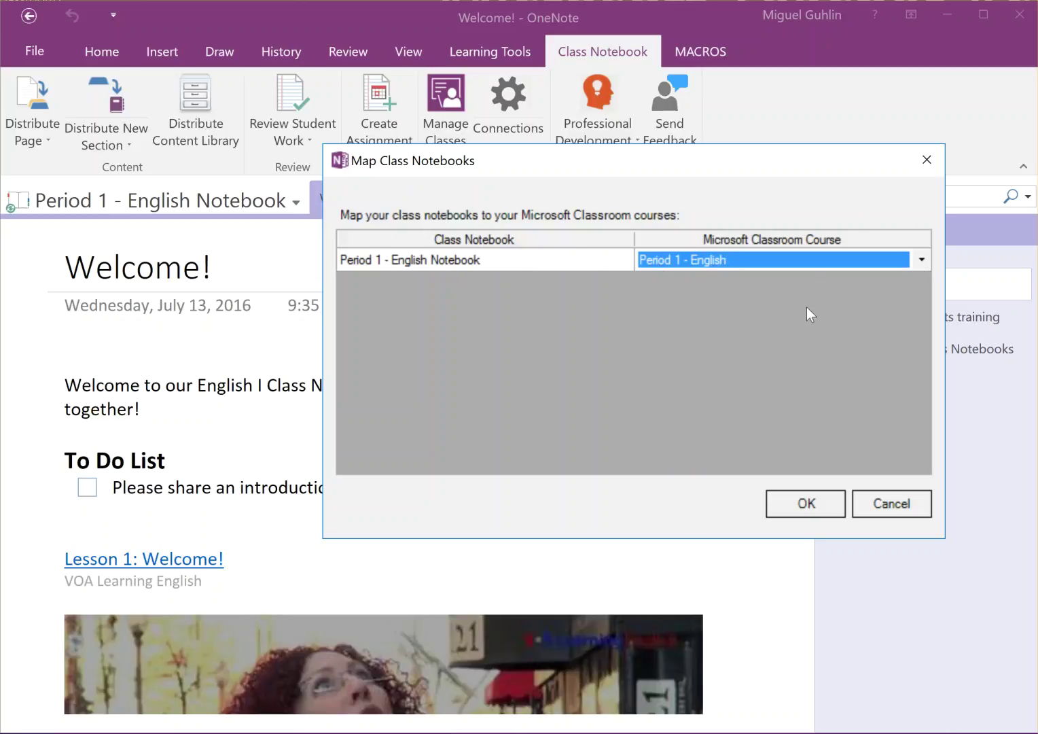
pyautogui.click(813, 500)
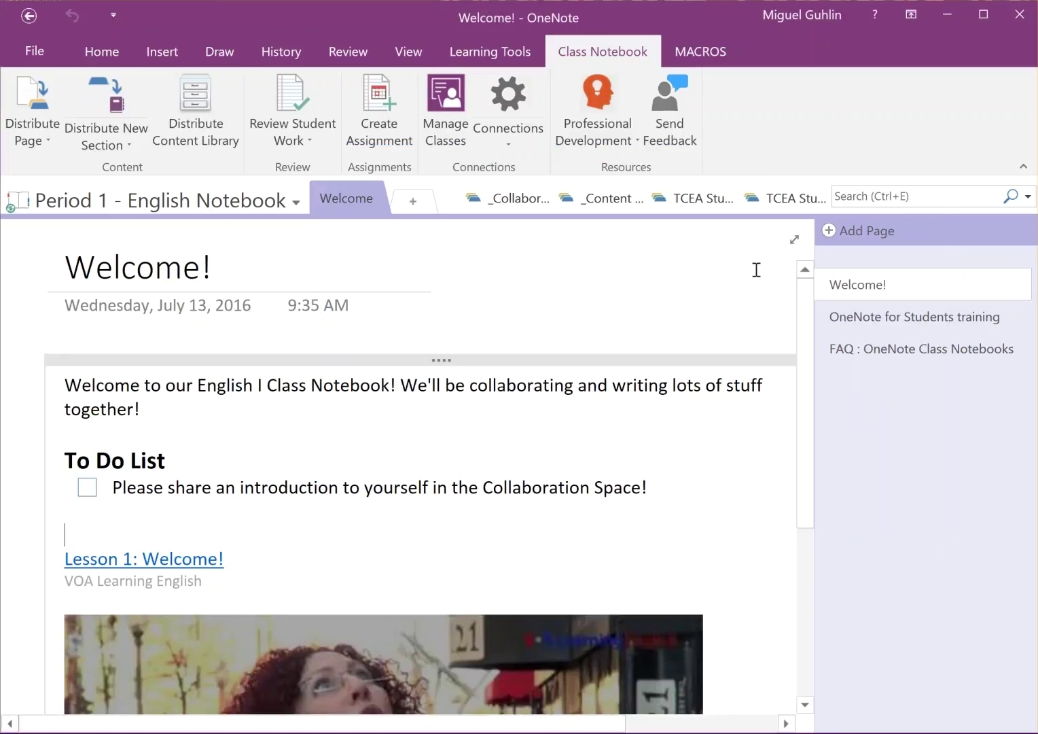
pyautogui.click(515, 143)
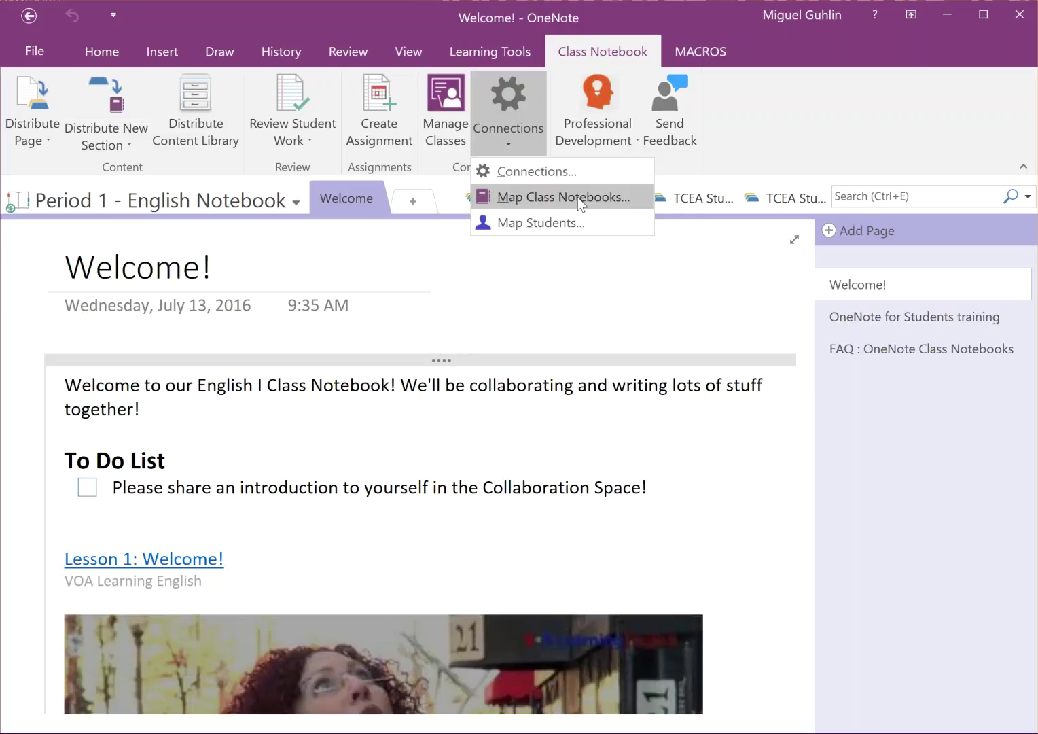
# Match Period 1 - English Notebook's students to their Classroom students in Map Students.
pyautogui.click(526, 223)
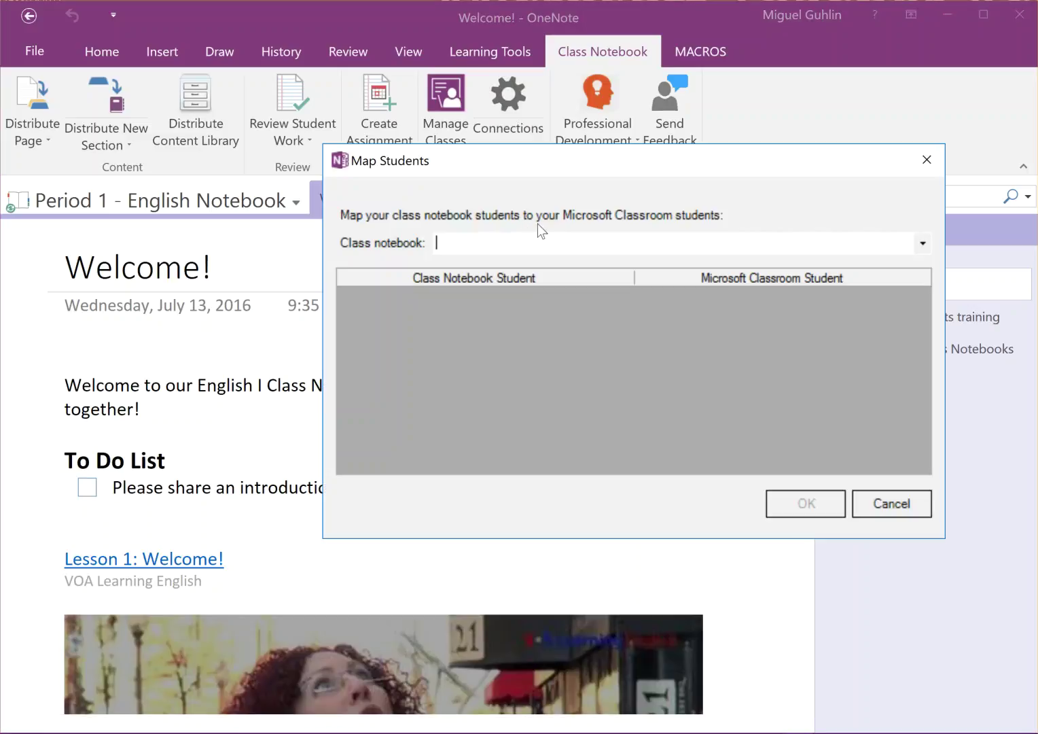
pyautogui.click(924, 244)
pyautogui.click(892, 276)
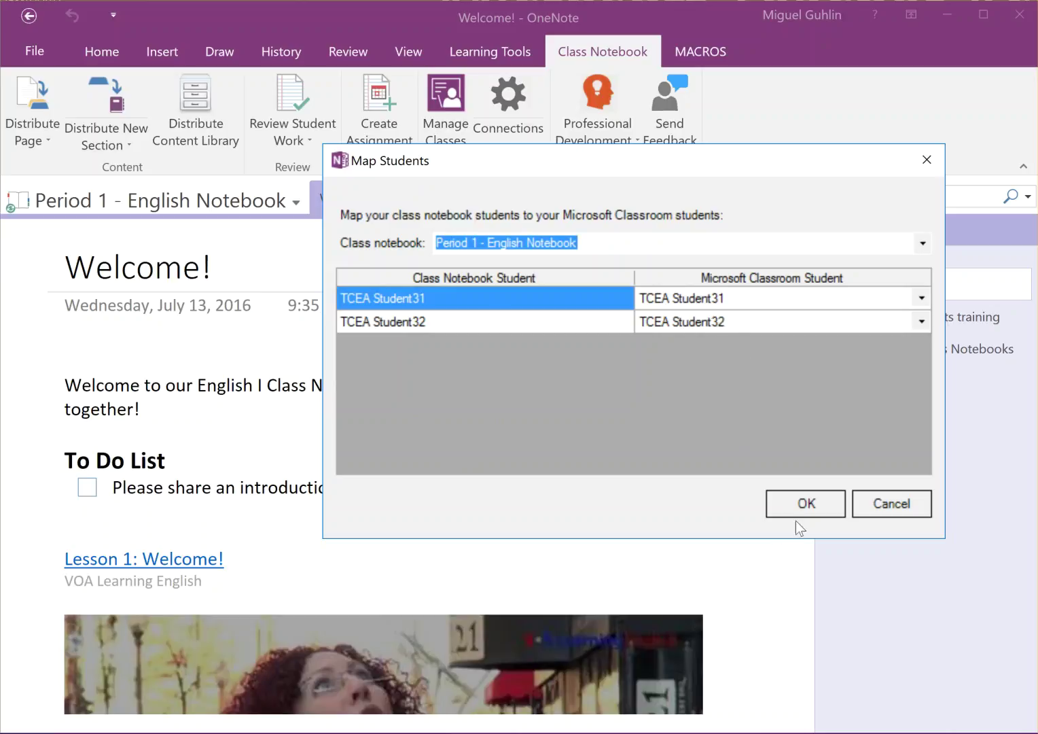
pyautogui.click(806, 498)
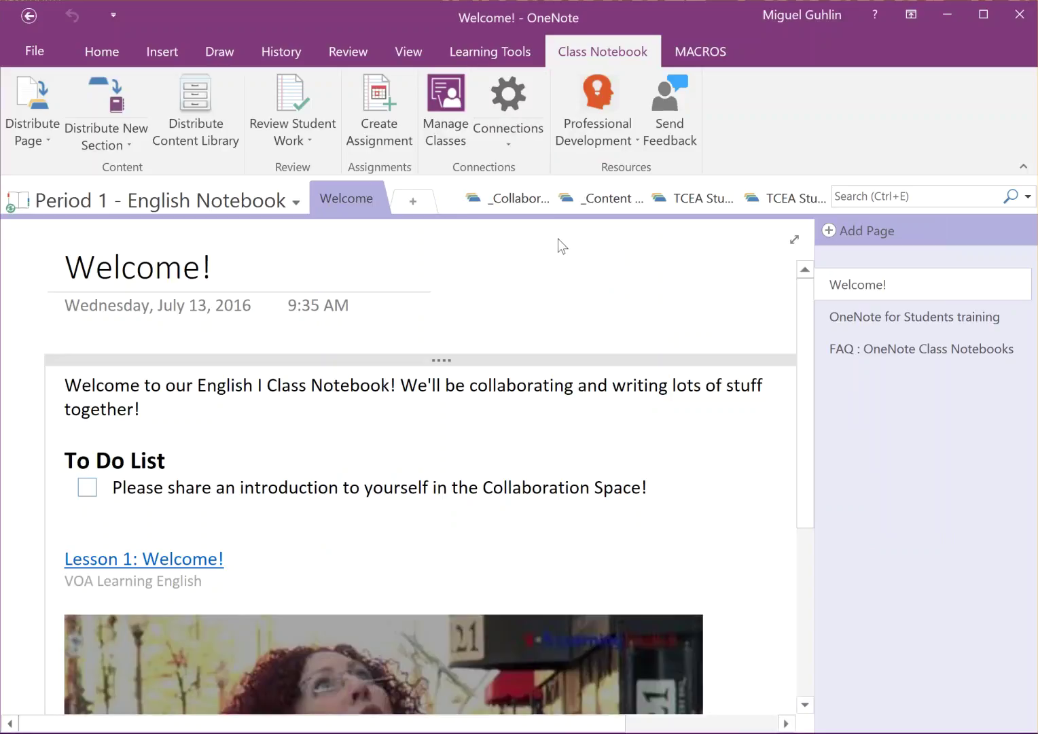
# Create a new 'Concept Map' page in the _Content Library's Week 1 - Introduction section.
pyautogui.click(621, 207)
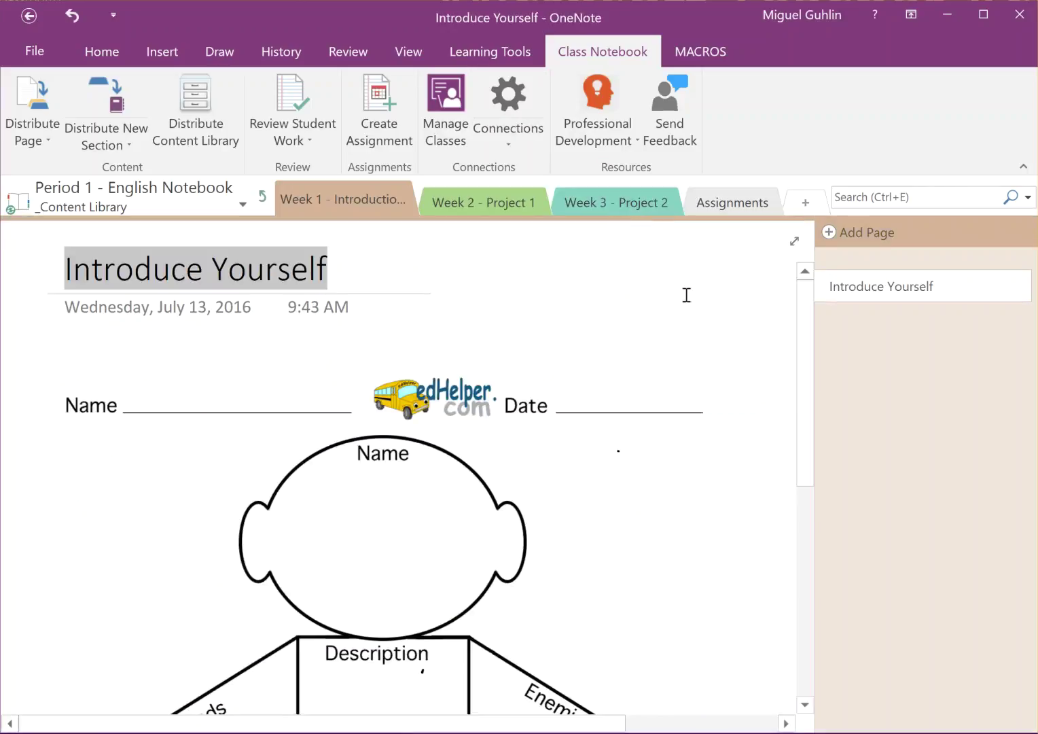
pyautogui.rightClick(861, 332)
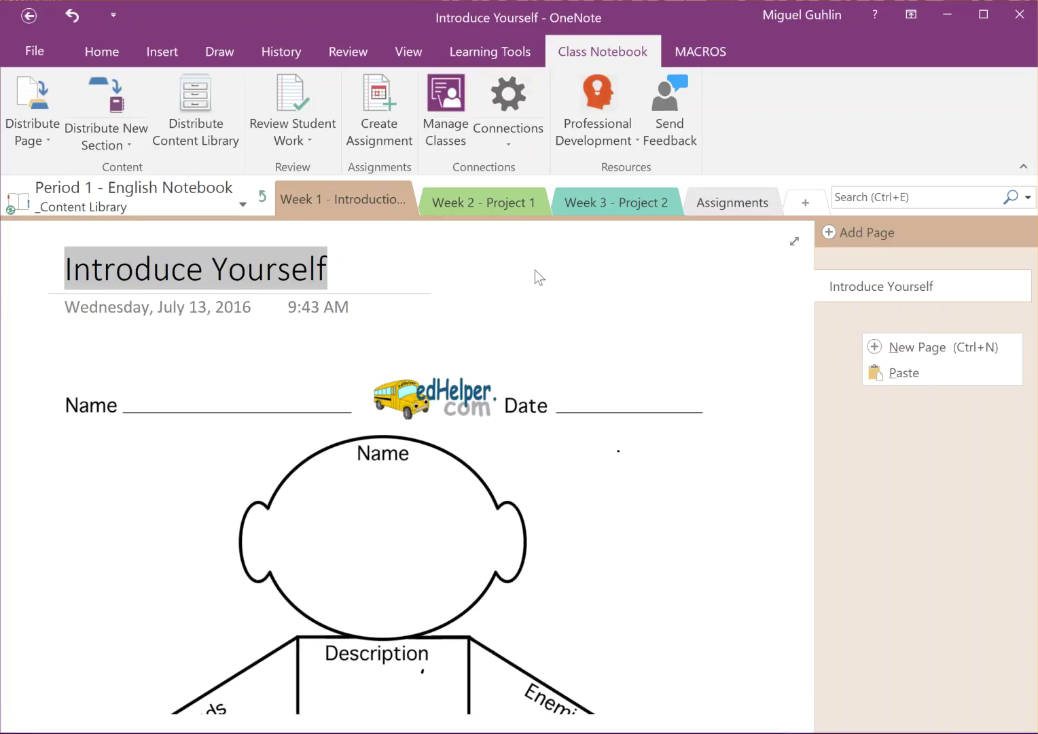
pyautogui.click(878, 348)
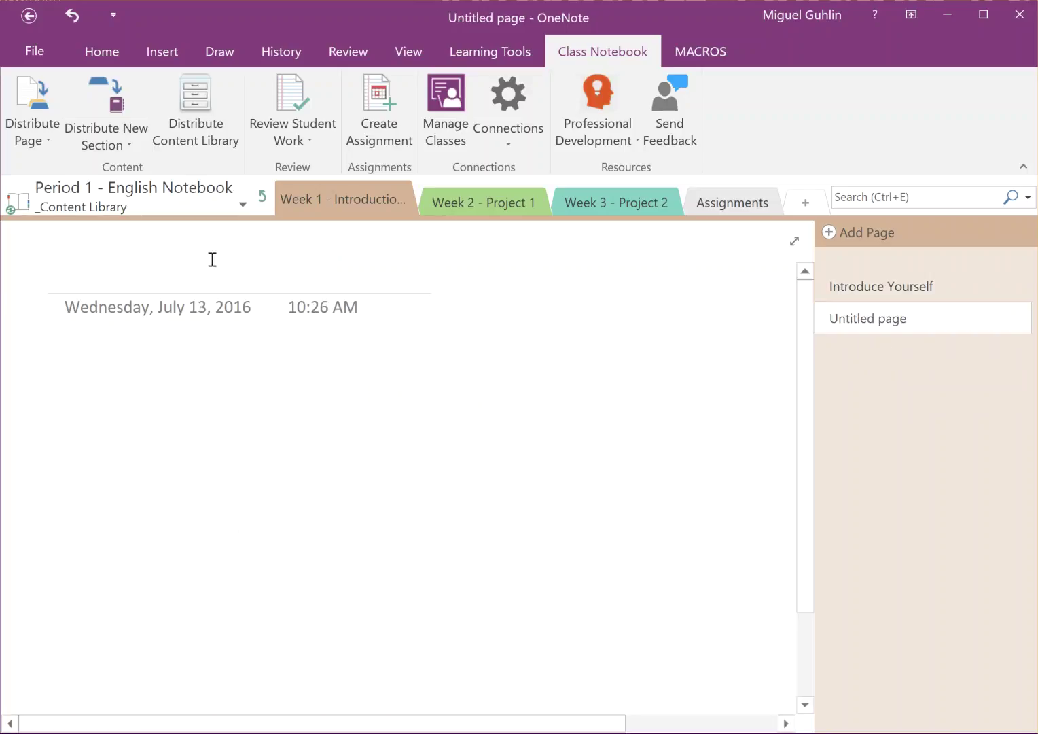
pyautogui.write('C')
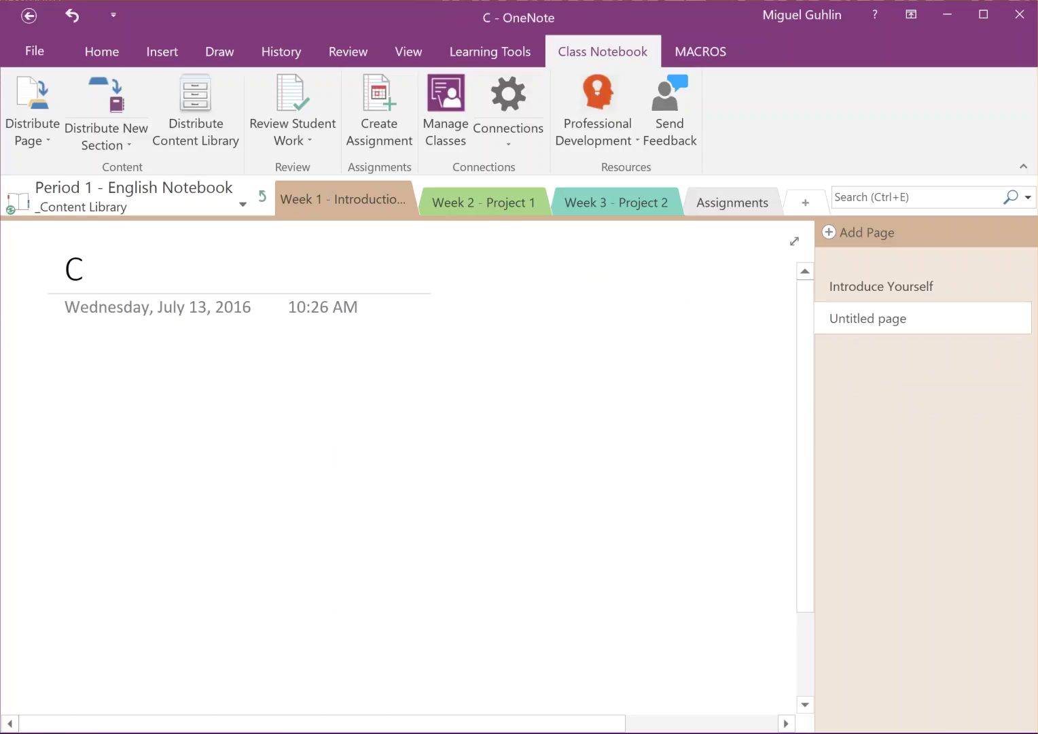
pyautogui.write('oncept Map')
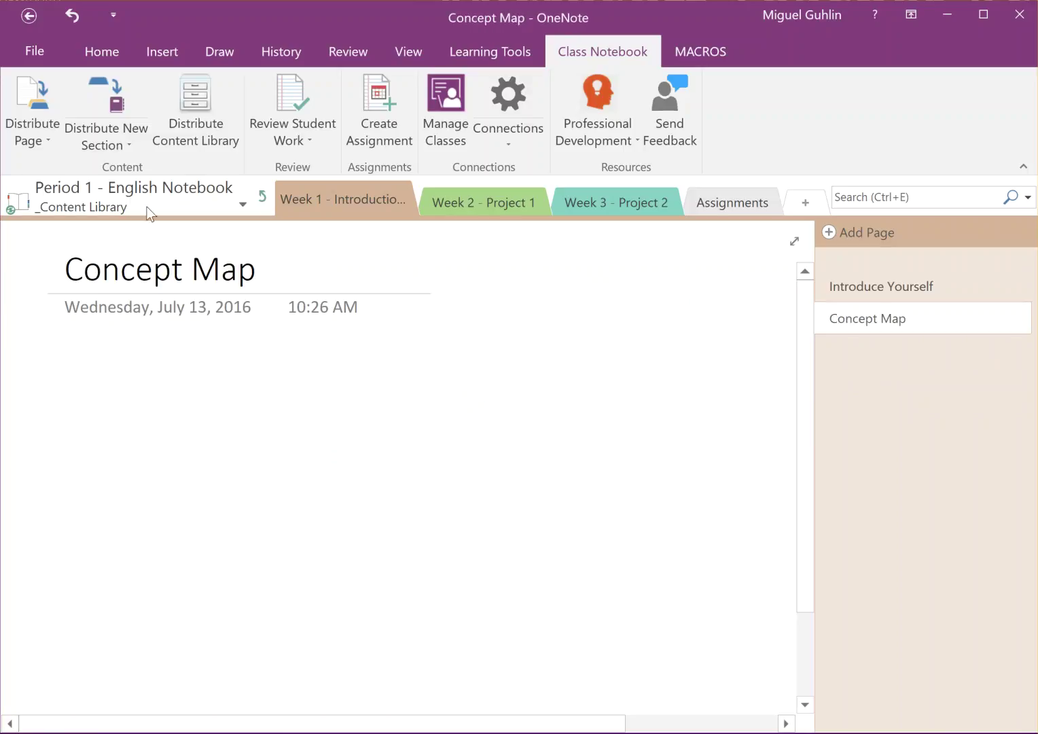
pyautogui.press('Return')
pyautogui.click(160, 56)
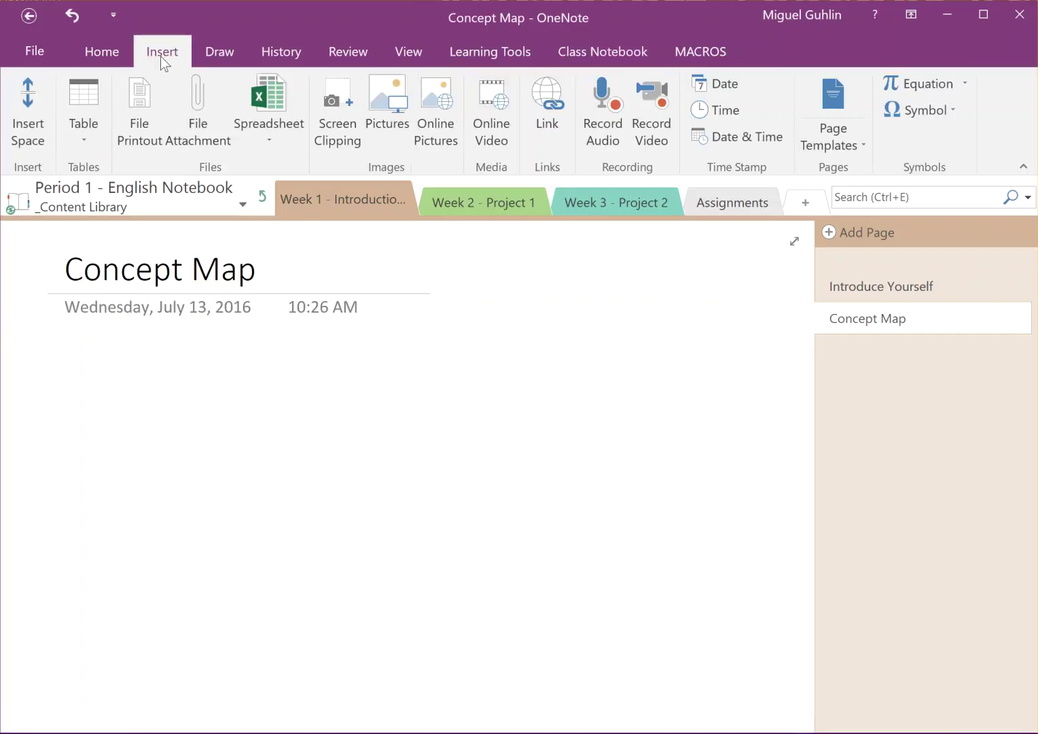
# Insert the Desktop's Graphic_Organizer.jpg onto the Concept Map page.
pyautogui.click(390, 114)
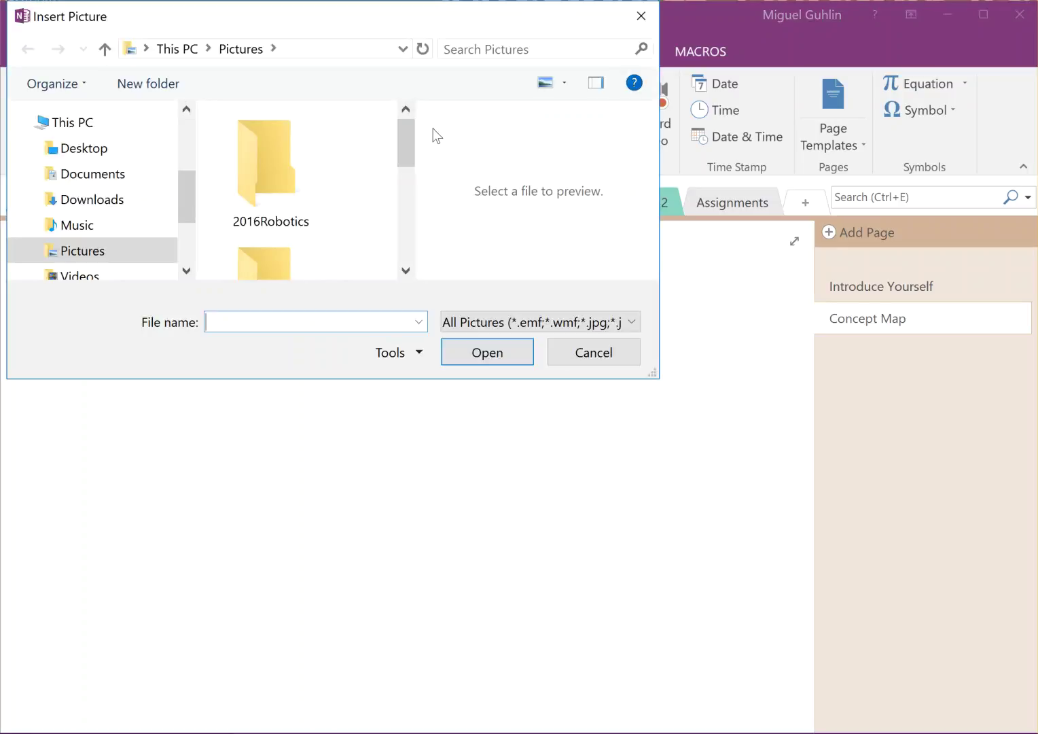
pyautogui.click(123, 150)
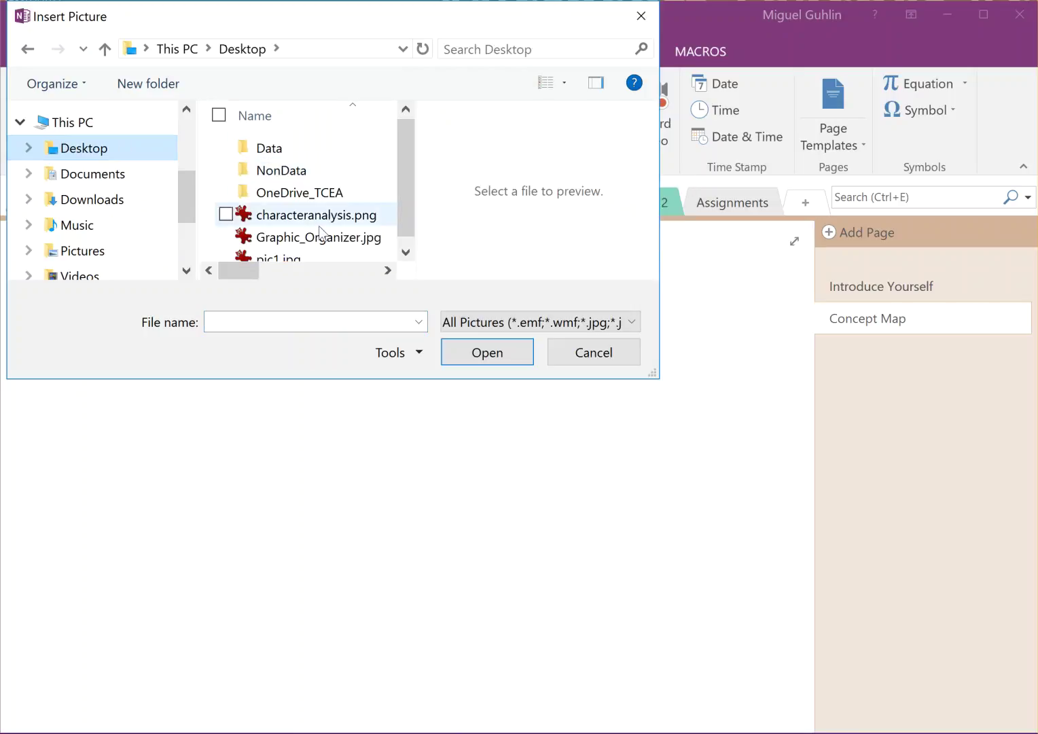
pyautogui.click(354, 238)
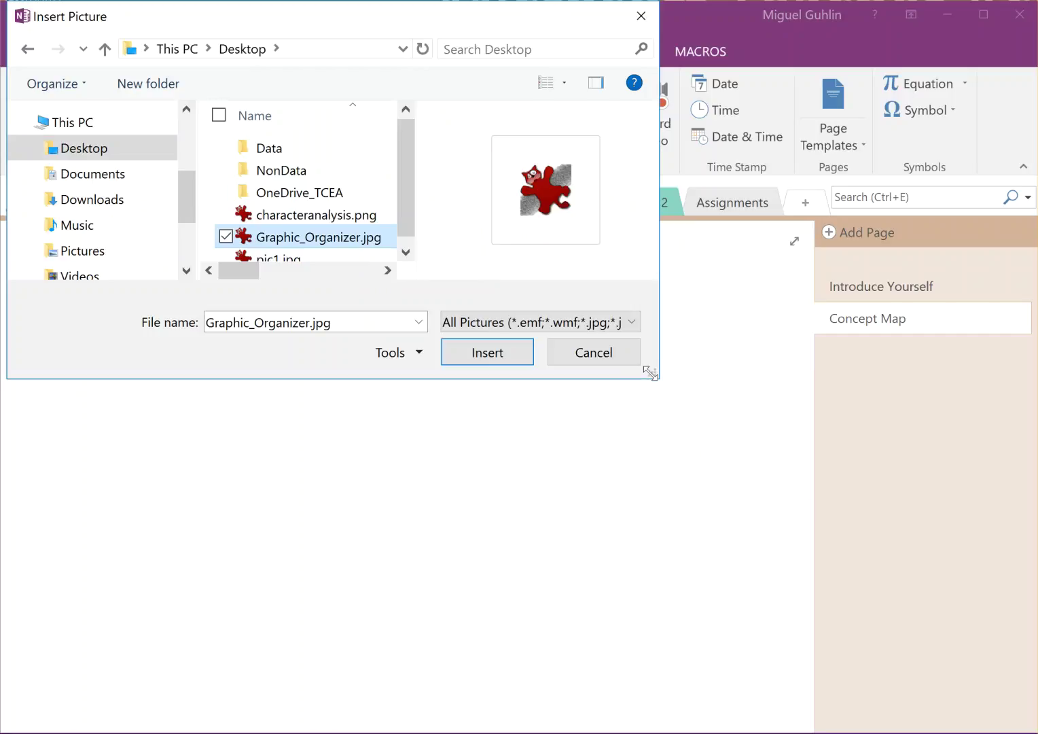
pyautogui.moveTo(651, 373); pyautogui.dragTo(900, 567)
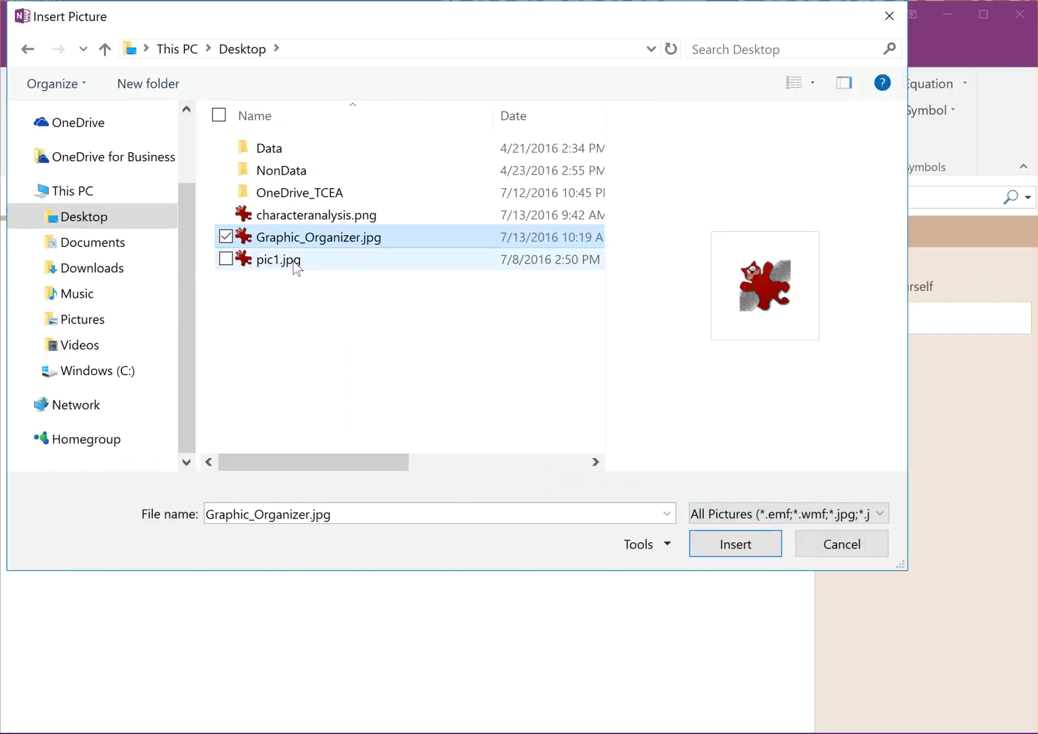
pyautogui.click(295, 262)
pyautogui.click(309, 241)
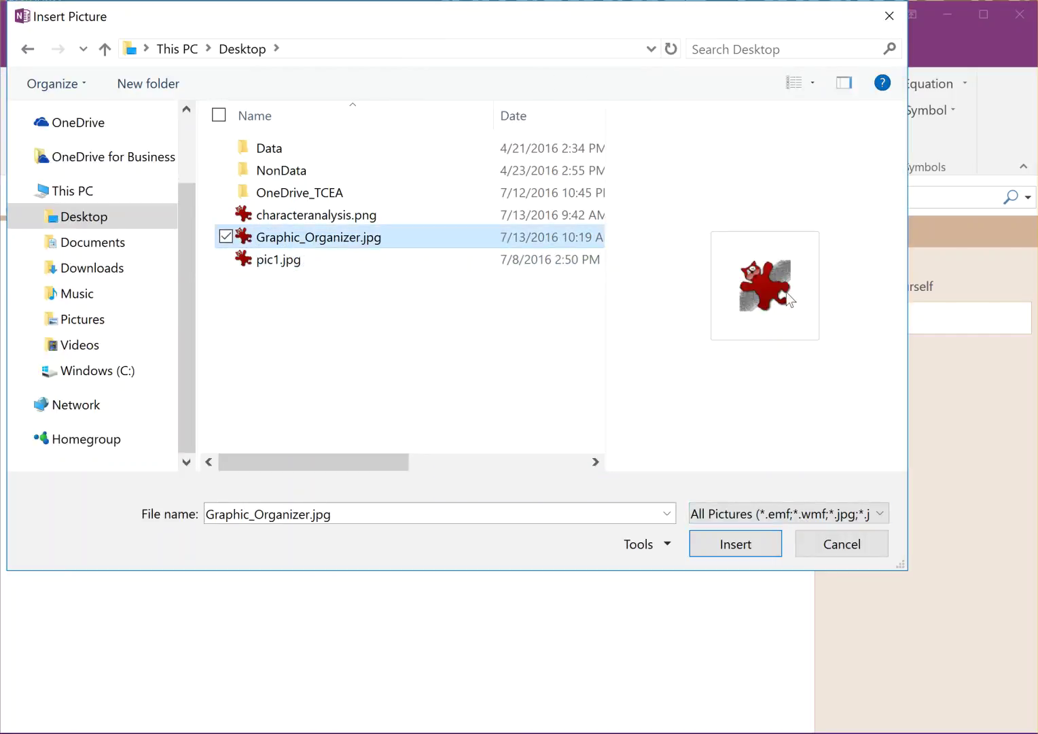
pyautogui.click(760, 545)
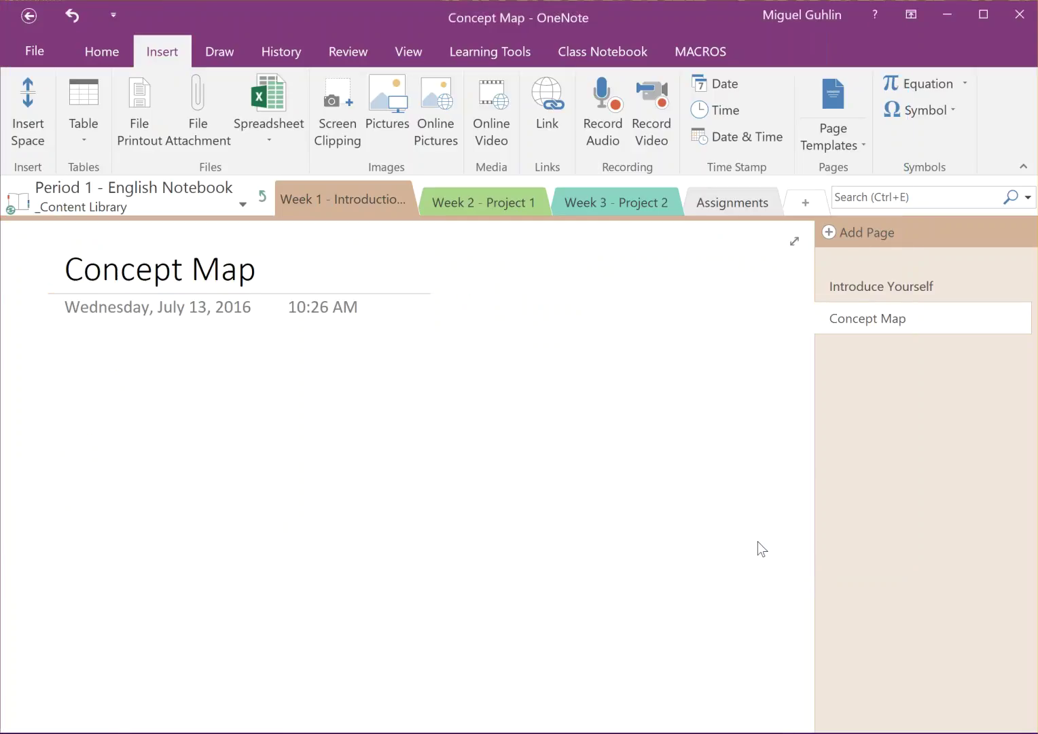
pyautogui.scroll(1, 562, 422)
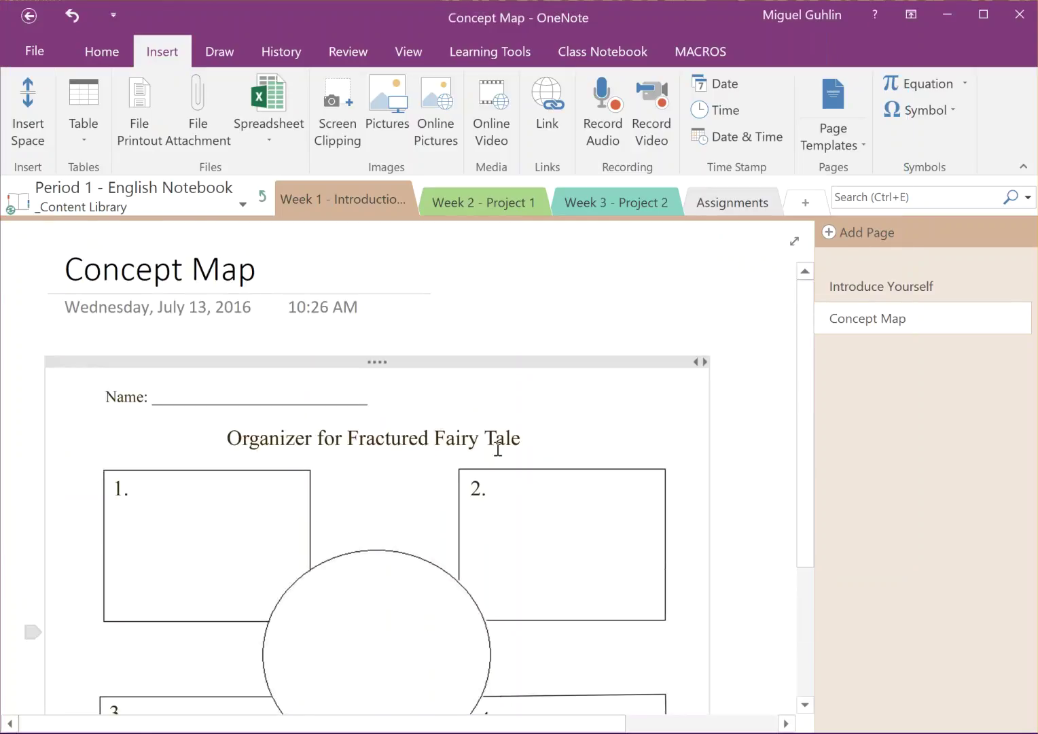
# Replace the Concept Map page title with 'Organizer: Fractured Fairy Tale'.
pyautogui.moveTo(269, 275); pyautogui.dragTo(65, 271)
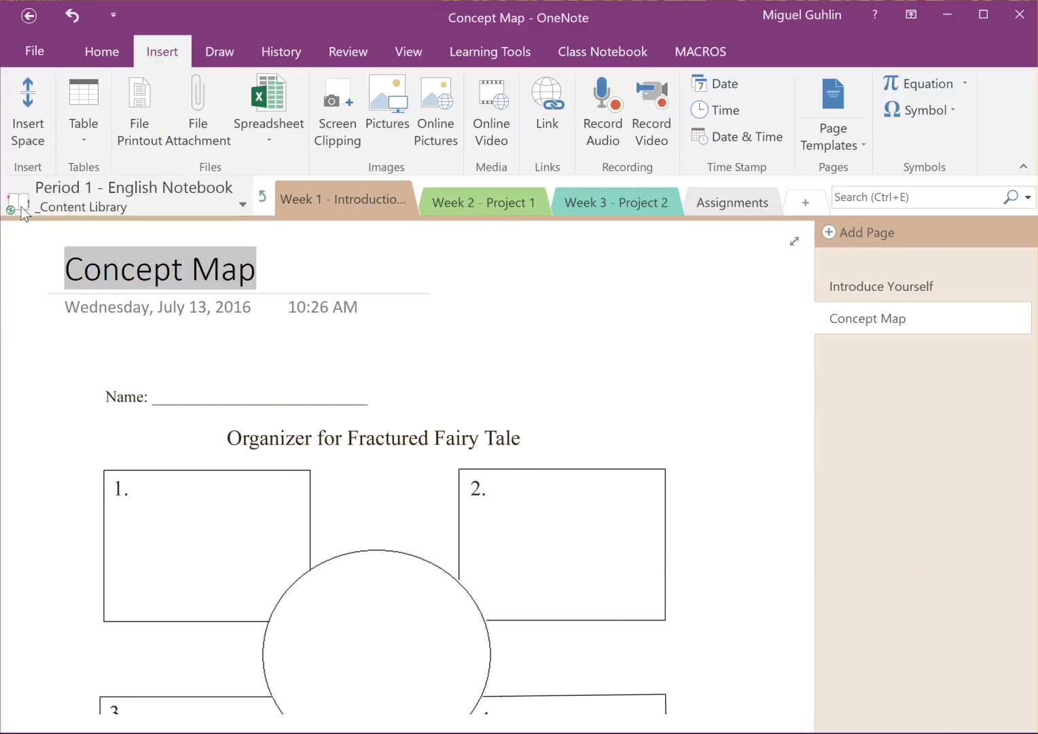
pyautogui.write('Organizer: F')
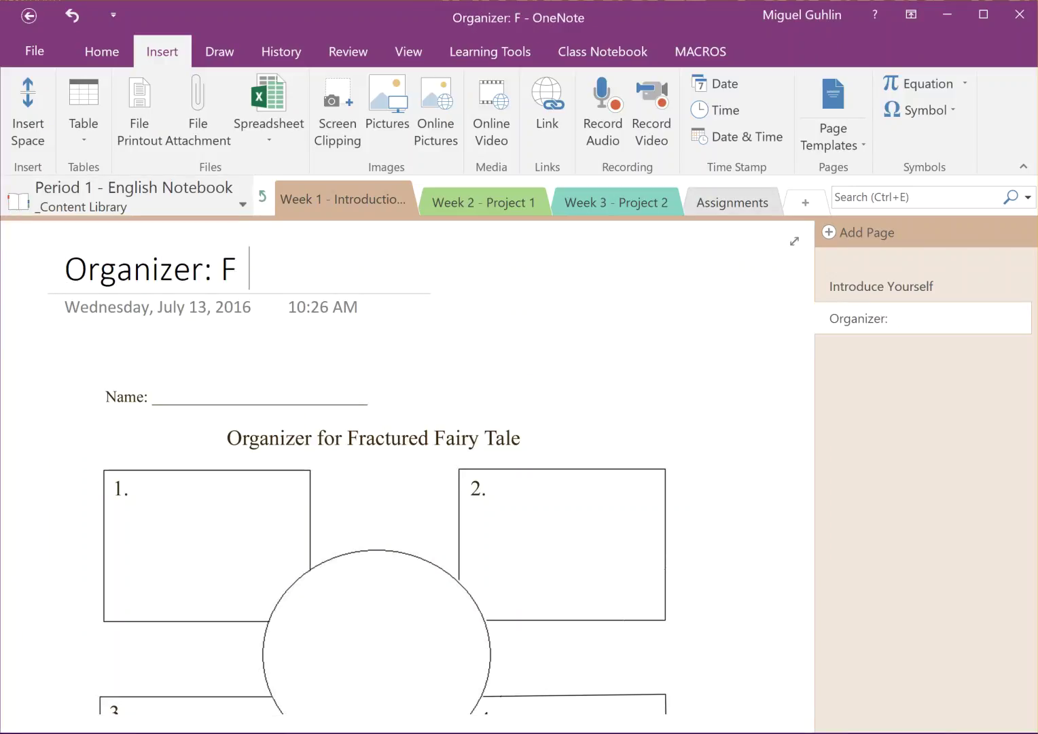
pyautogui.write('ractured Fairy Tale')
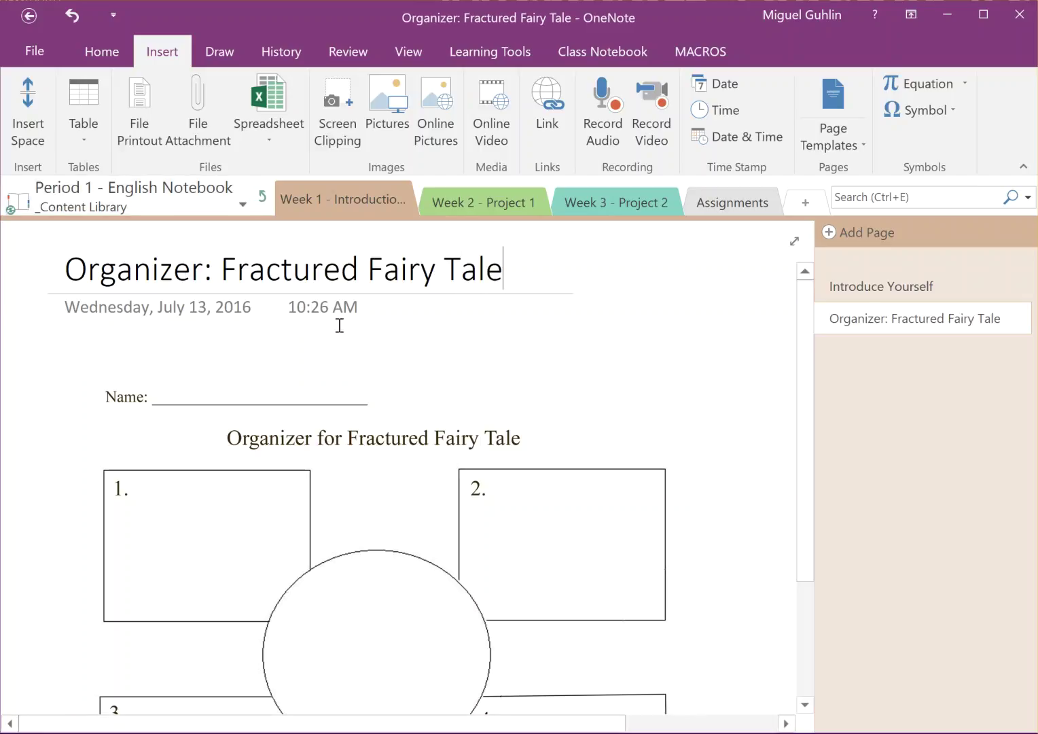
pyautogui.click(269, 367)
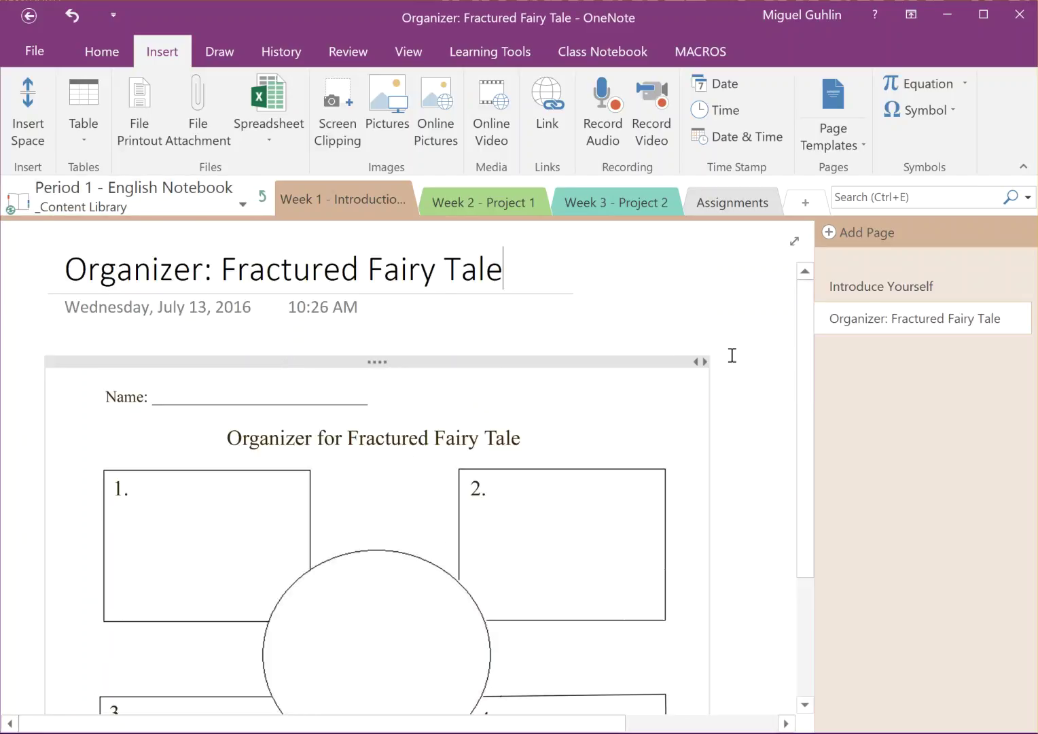
pyautogui.scroll(-3, 485, 435)
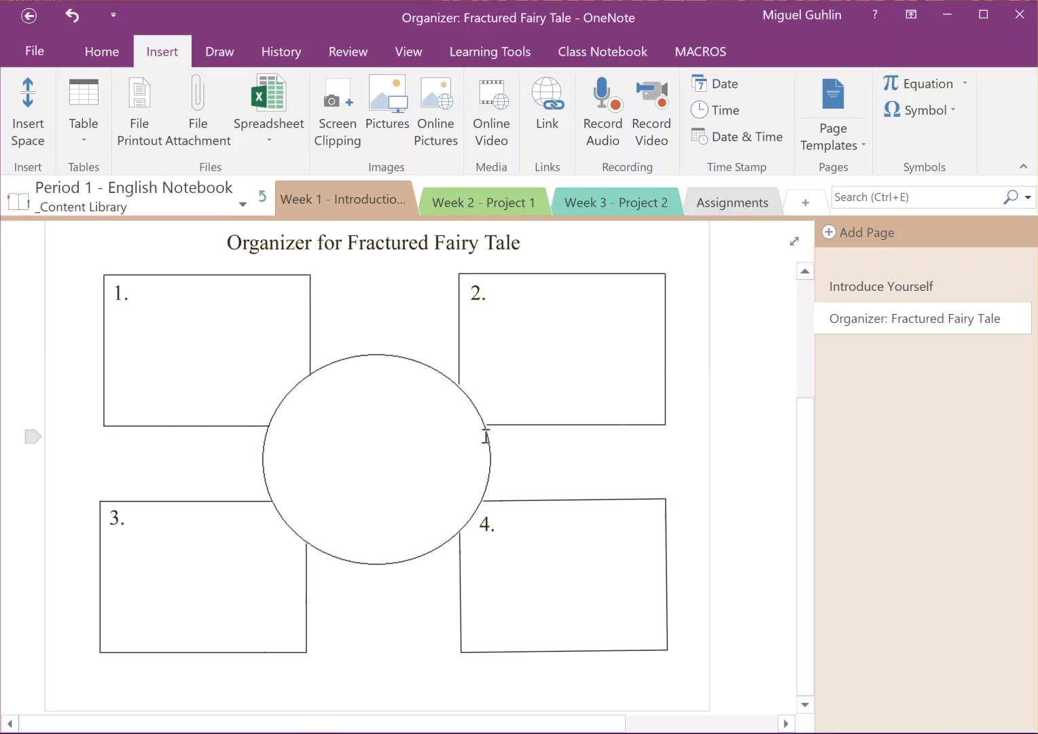
pyautogui.scroll(3, 484, 431)
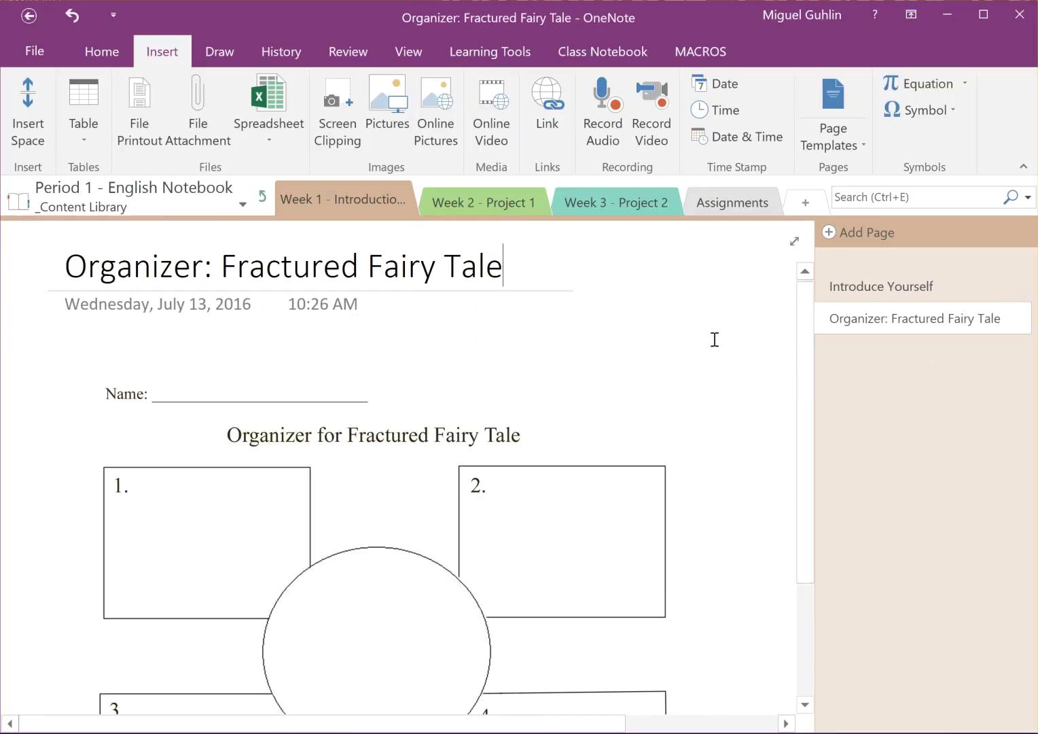
# Start an assignment from this page, described 'Please fill this in for the fairy tale your group is analyzing for the Introduction activity in class today.'.
pyautogui.click(598, 53)
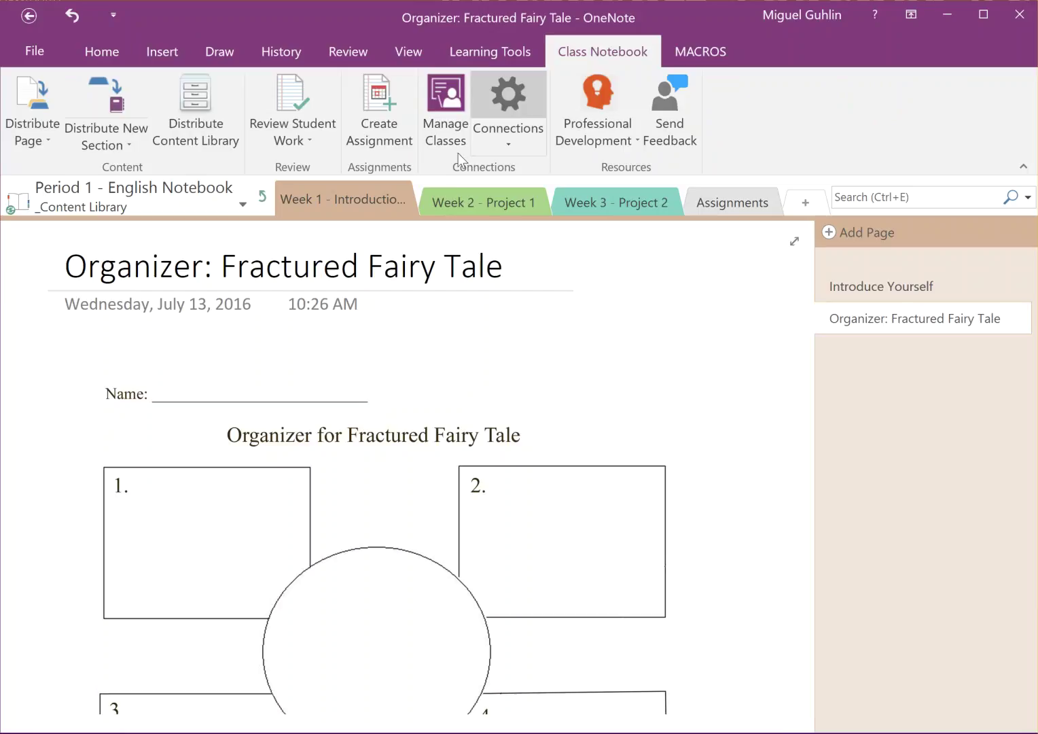
pyautogui.click(391, 118)
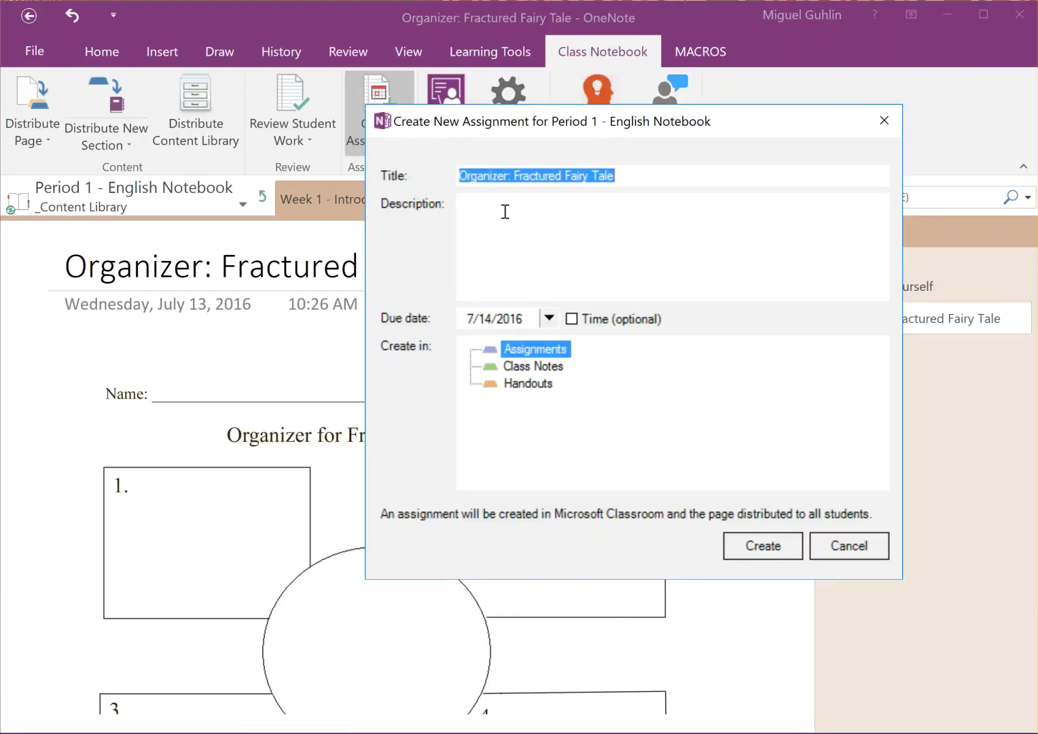
pyautogui.click(556, 207)
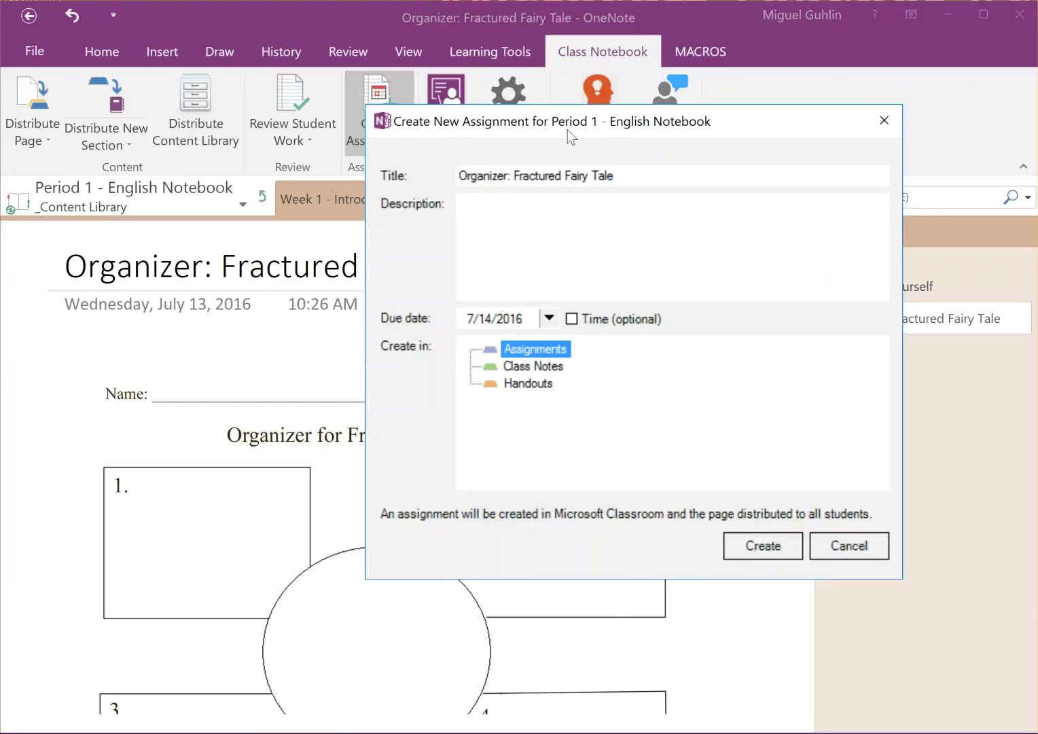
pyautogui.write('Please fill this in for the fairy ta')
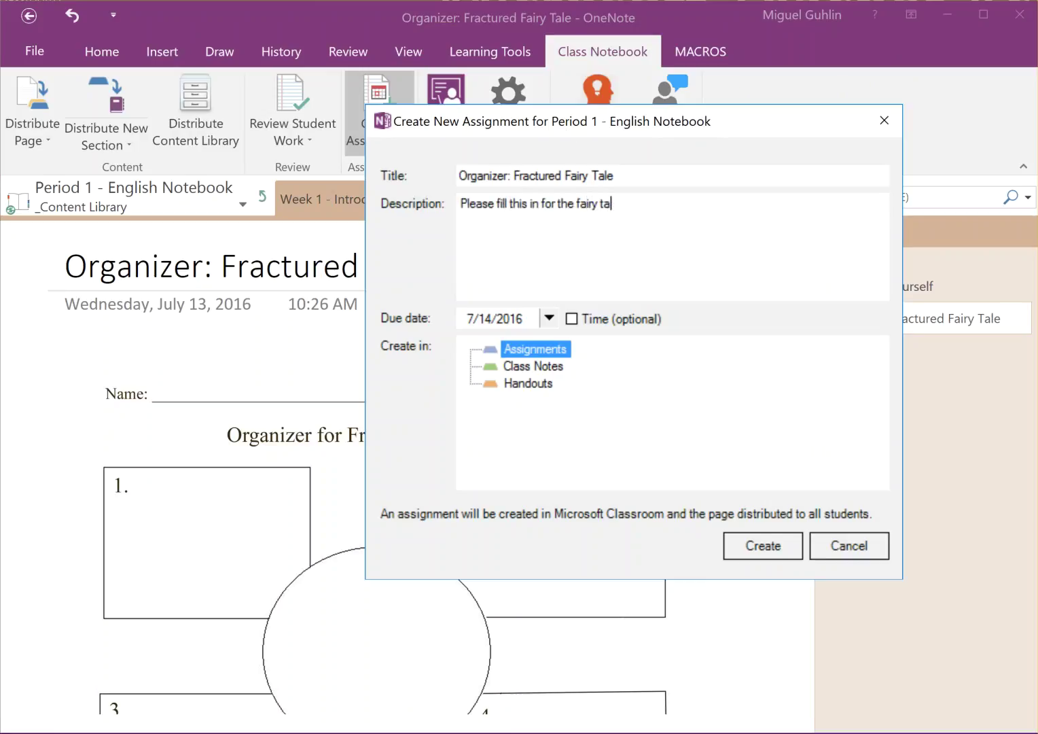
pyautogui.write('le your group is analyzing p')
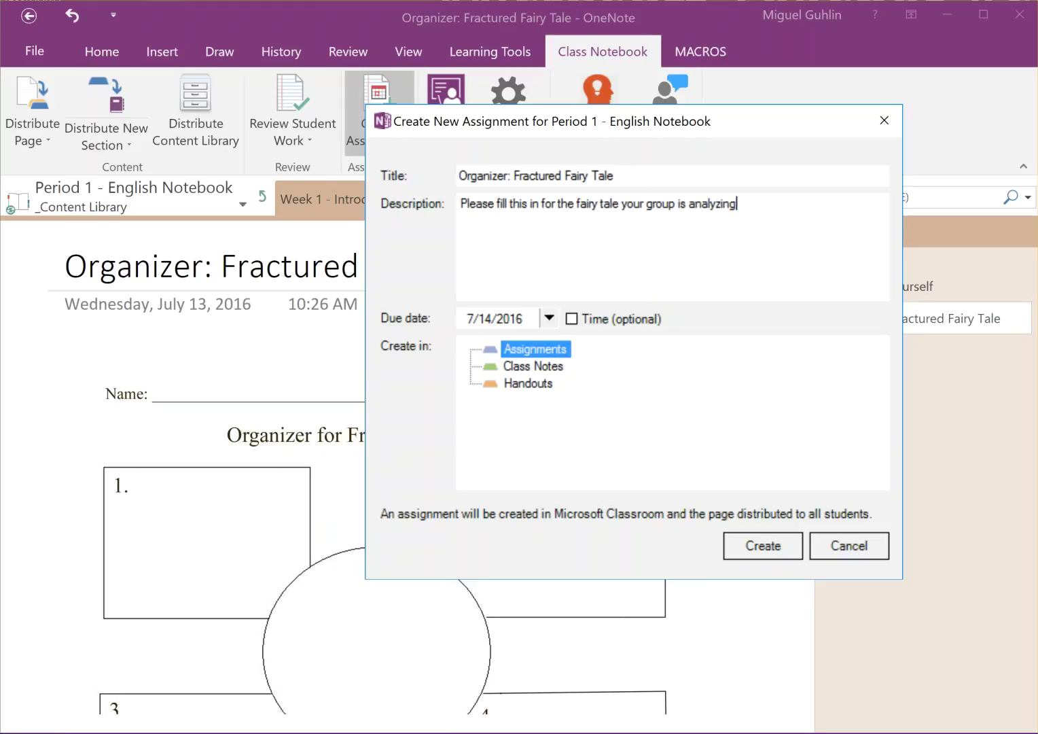
pyautogui.press('BackSpace')
pyautogui.write('for the')
pyautogui.press('BackSpace')
pyautogui.press('BackSpace')
pyautogui.press('BackSpace')
pyautogui.write('the Introduction')
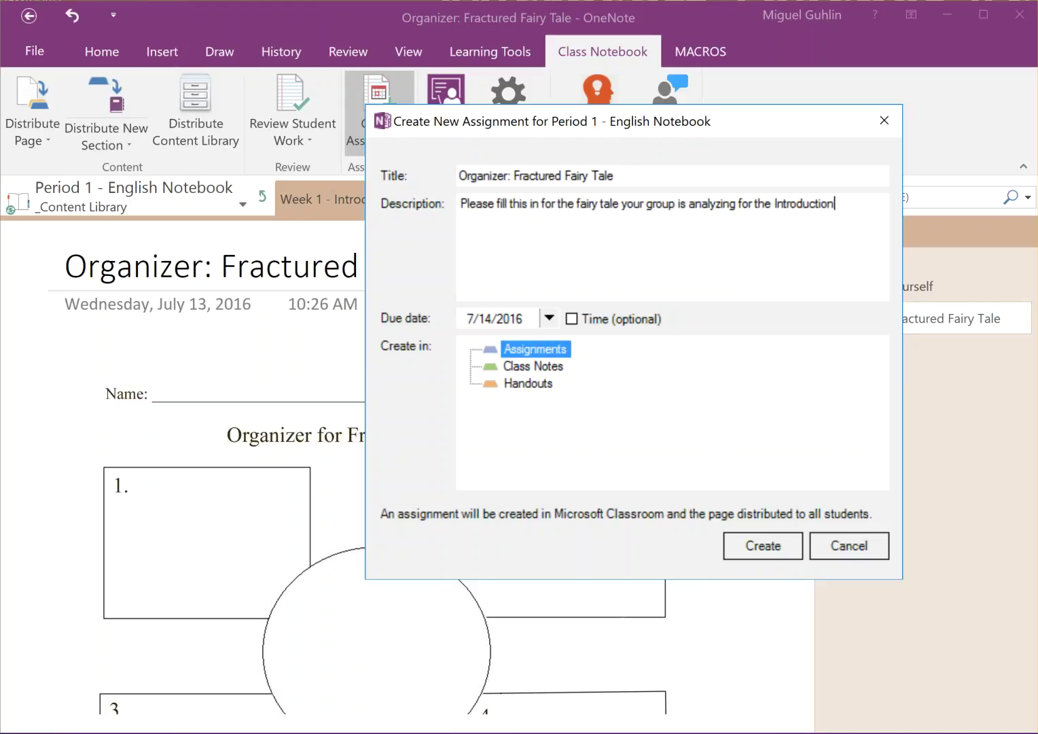
pyautogui.write(' activity in class today.')
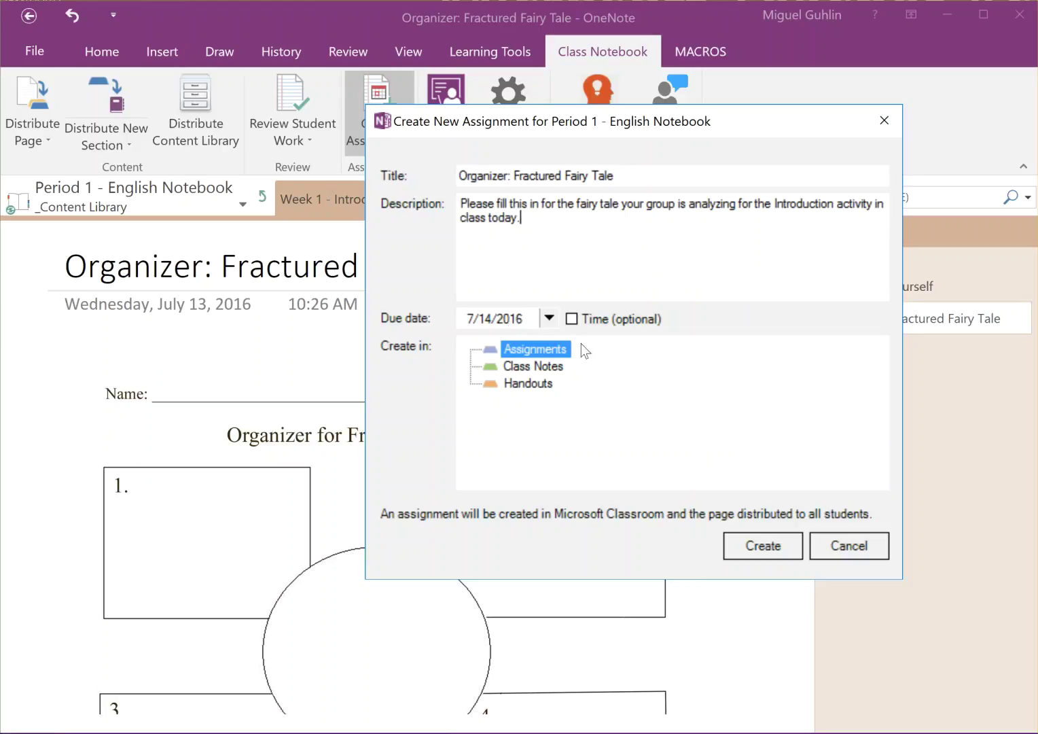
# Keep 7/14/2016 as the due date and enable an optional due time.
pyautogui.click(549, 318)
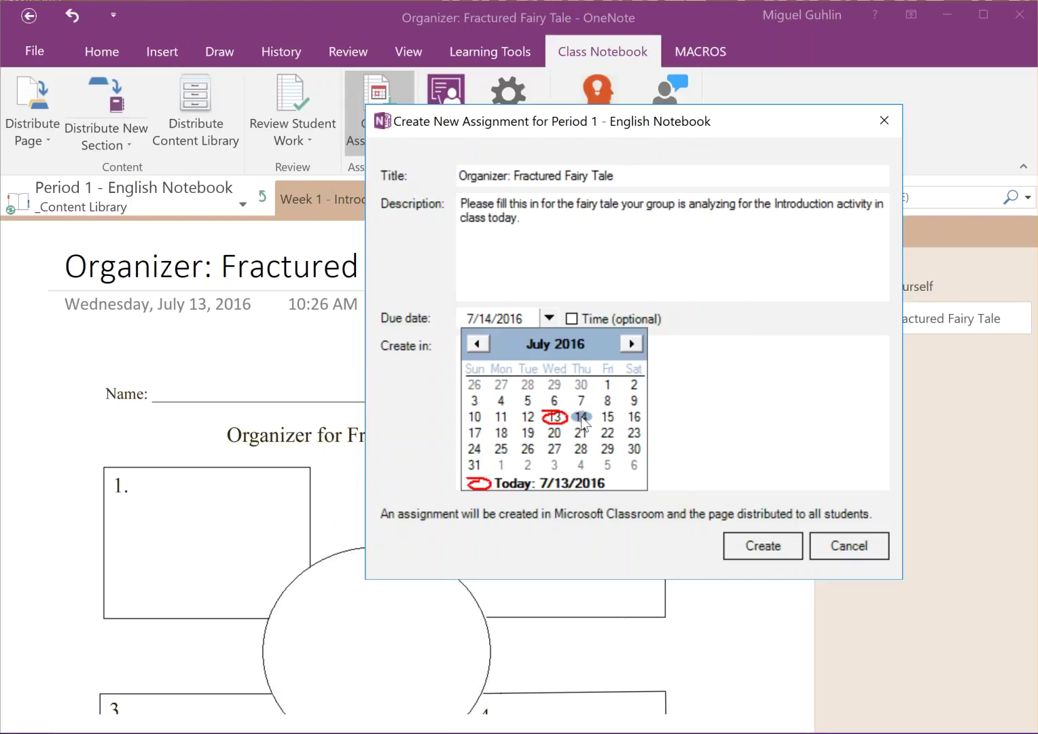
pyautogui.click(576, 317)
pyautogui.click(573, 319)
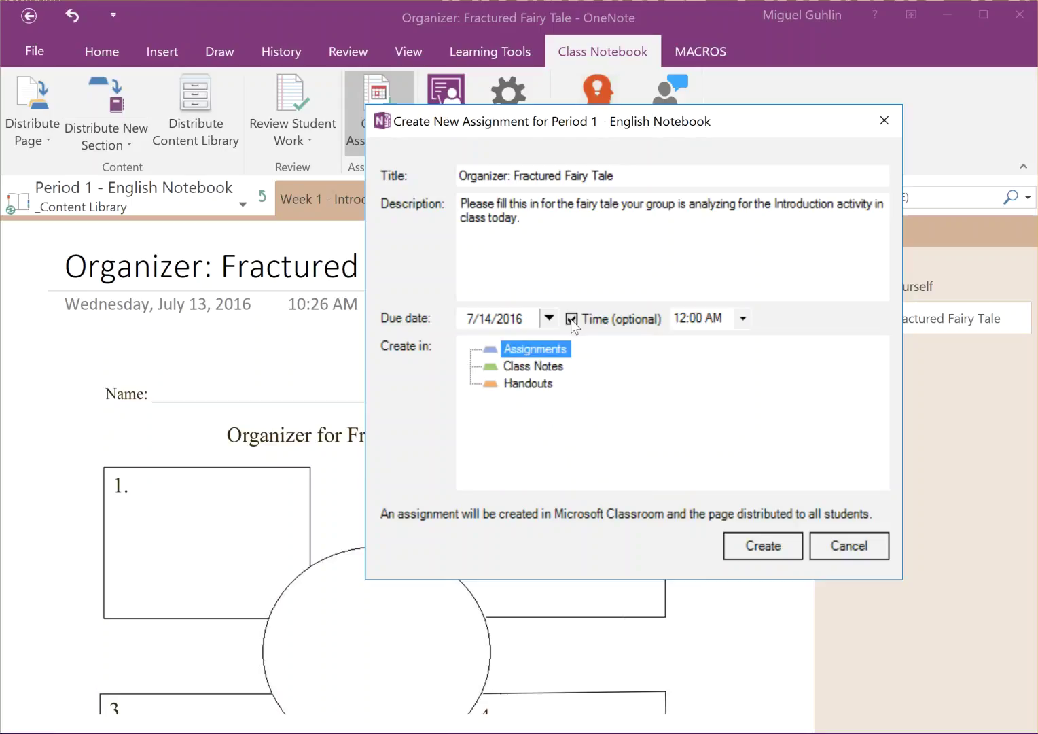
pyautogui.click(743, 318)
pyautogui.moveTo(740, 358); pyautogui.dragTo(742, 390)
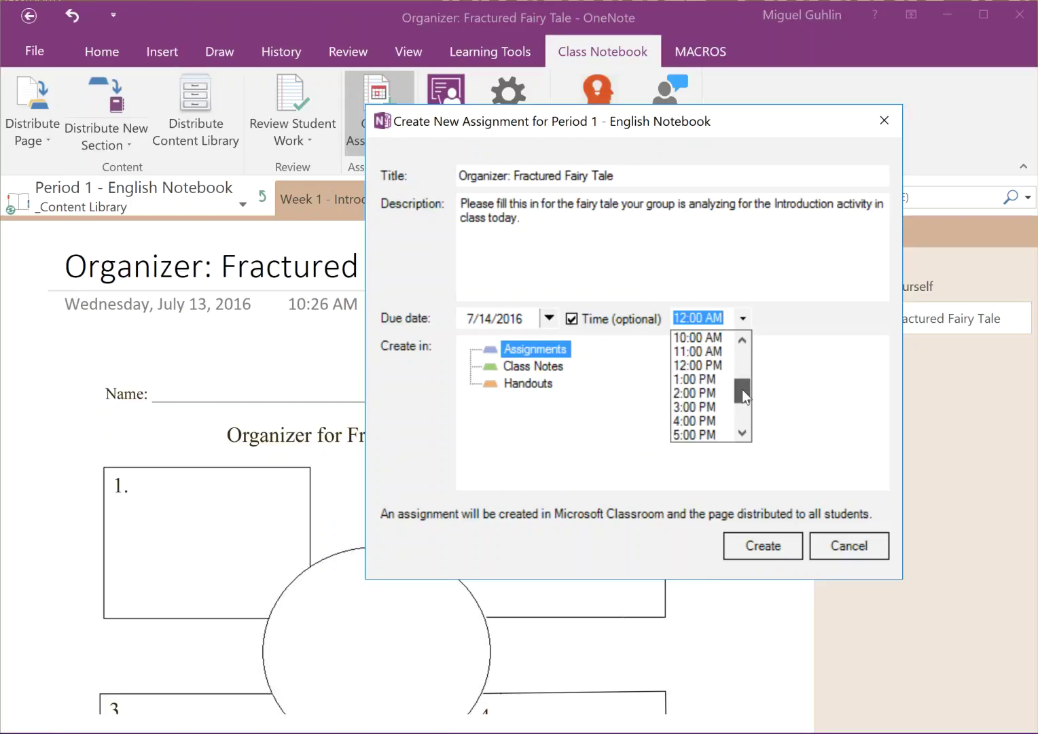
pyautogui.click(713, 379)
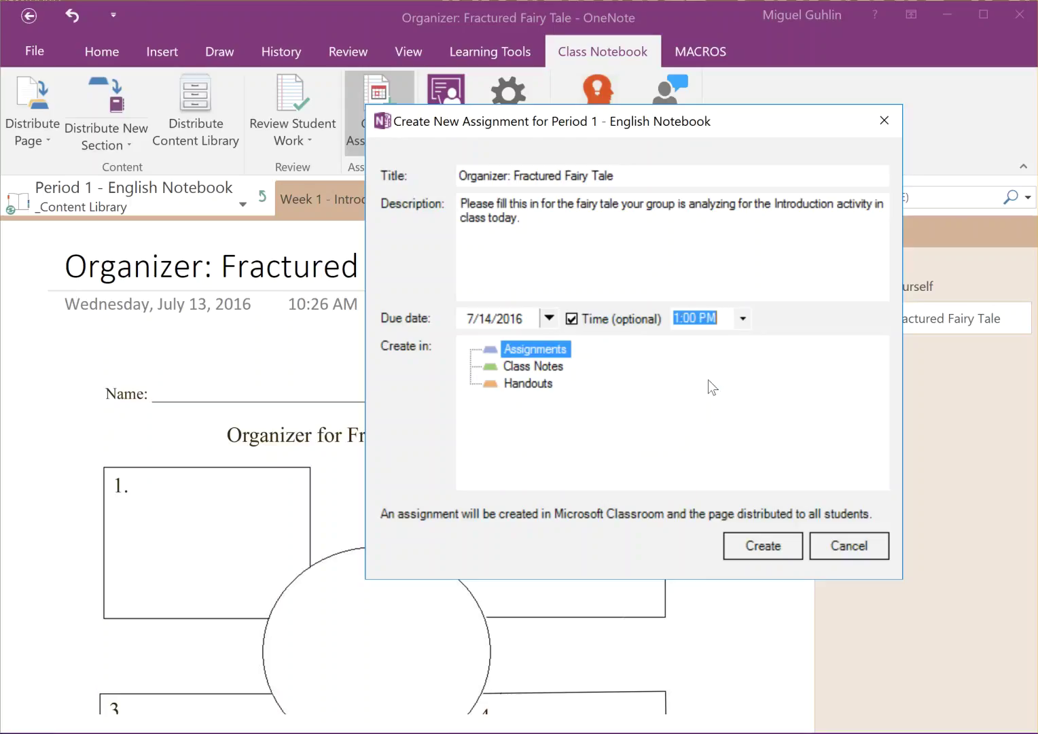
# Set the assignment's due time to 9:00 AM.
pyautogui.click(742, 318)
pyautogui.click(743, 338)
pyautogui.click(742, 338)
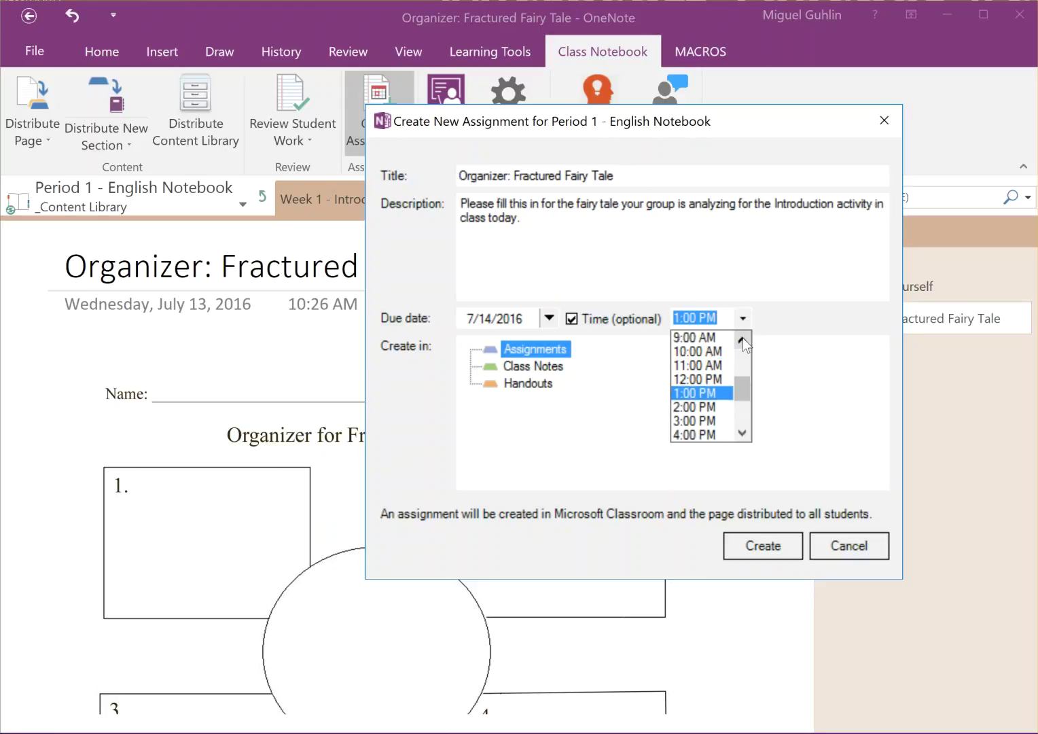
pyautogui.click(742, 338)
pyautogui.click(703, 337)
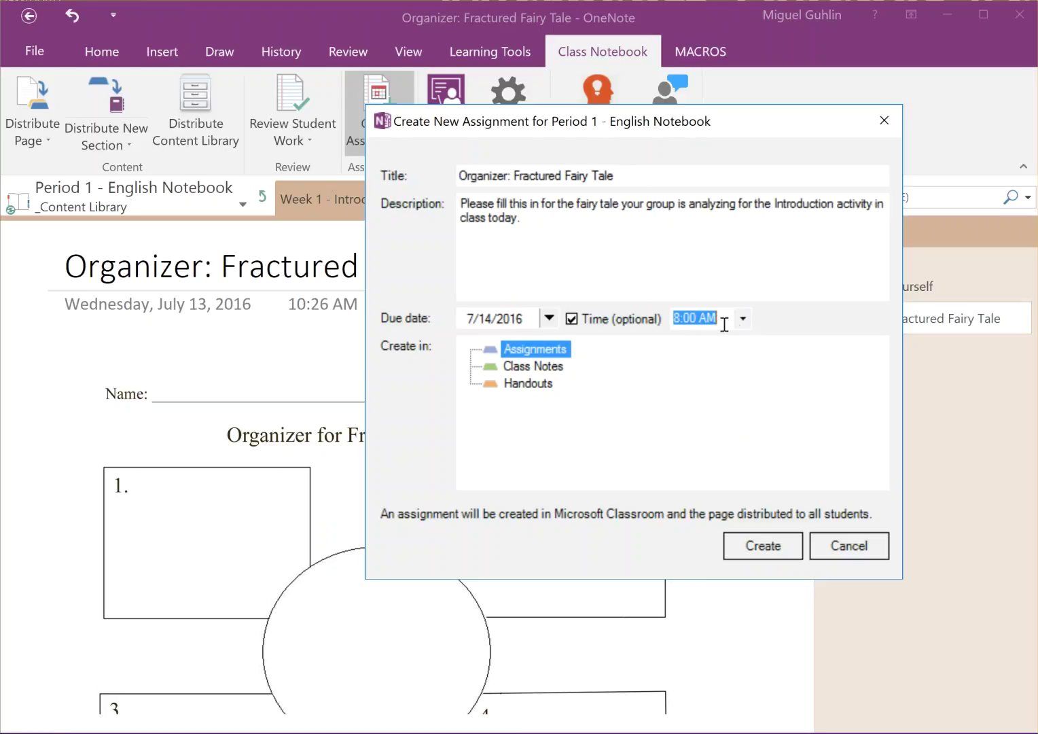
pyautogui.click(743, 319)
pyautogui.click(710, 349)
# Keep the assignment filed under Assignments and attempt to create it.
pyautogui.click(490, 382)
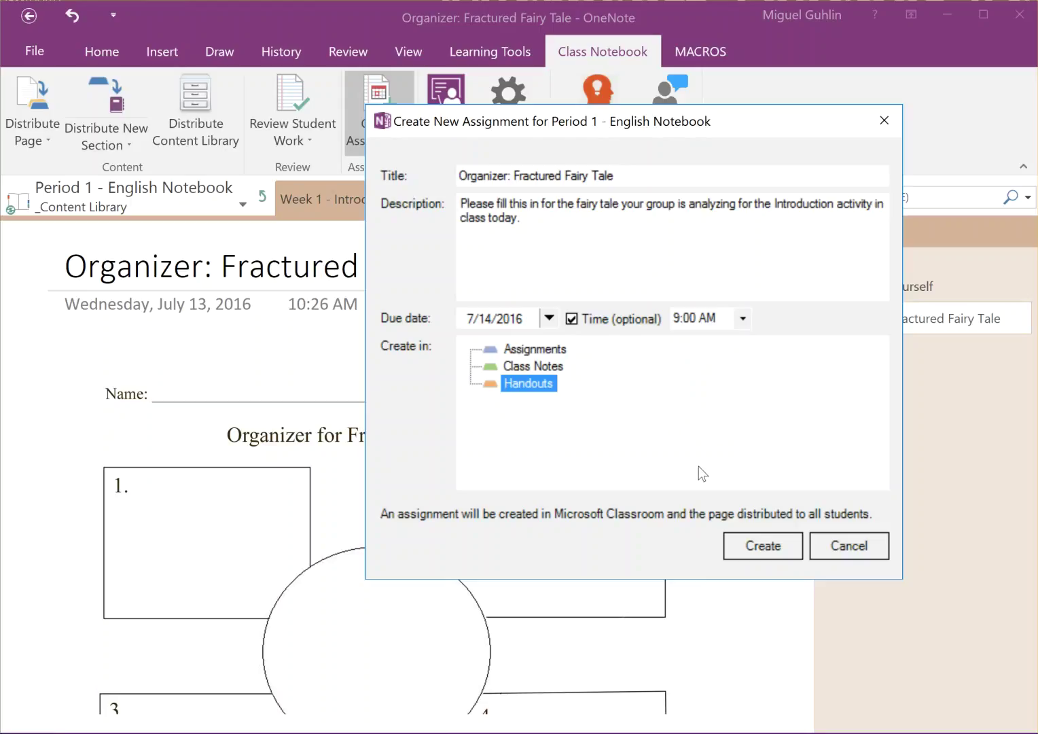
pyautogui.click(541, 350)
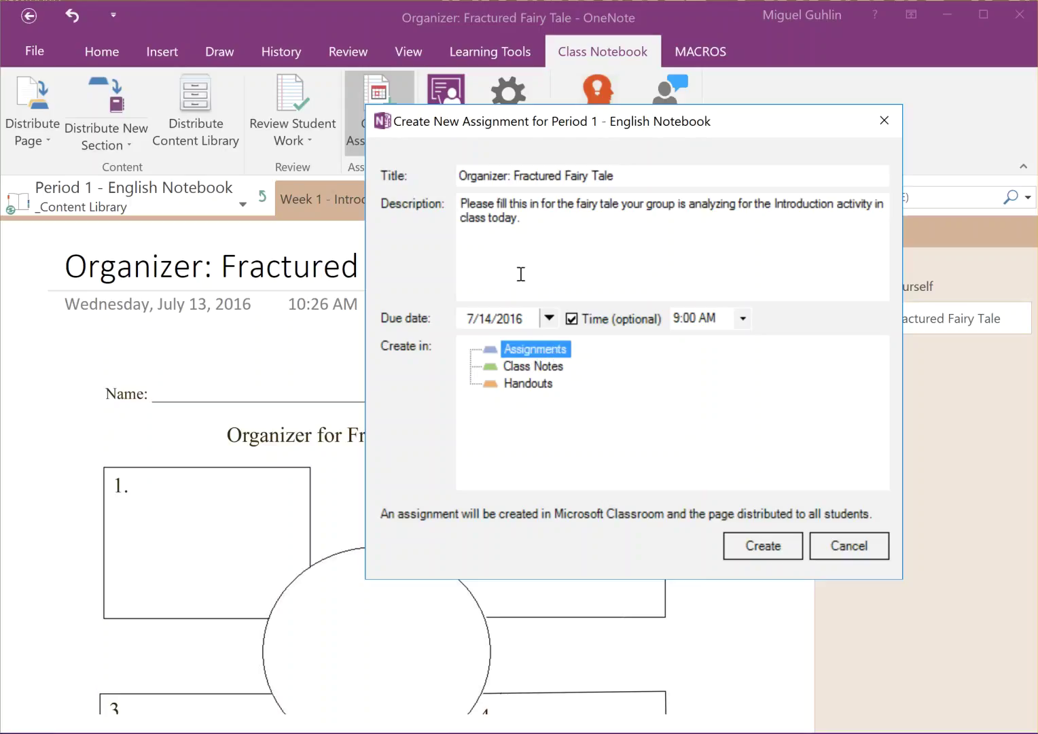
pyautogui.click(759, 545)
# Change the title to 'Organizer - Fractured Fairy Tale' to clear the invalid-character warning and create the assignment.
pyautogui.click(794, 445)
pyautogui.click(760, 545)
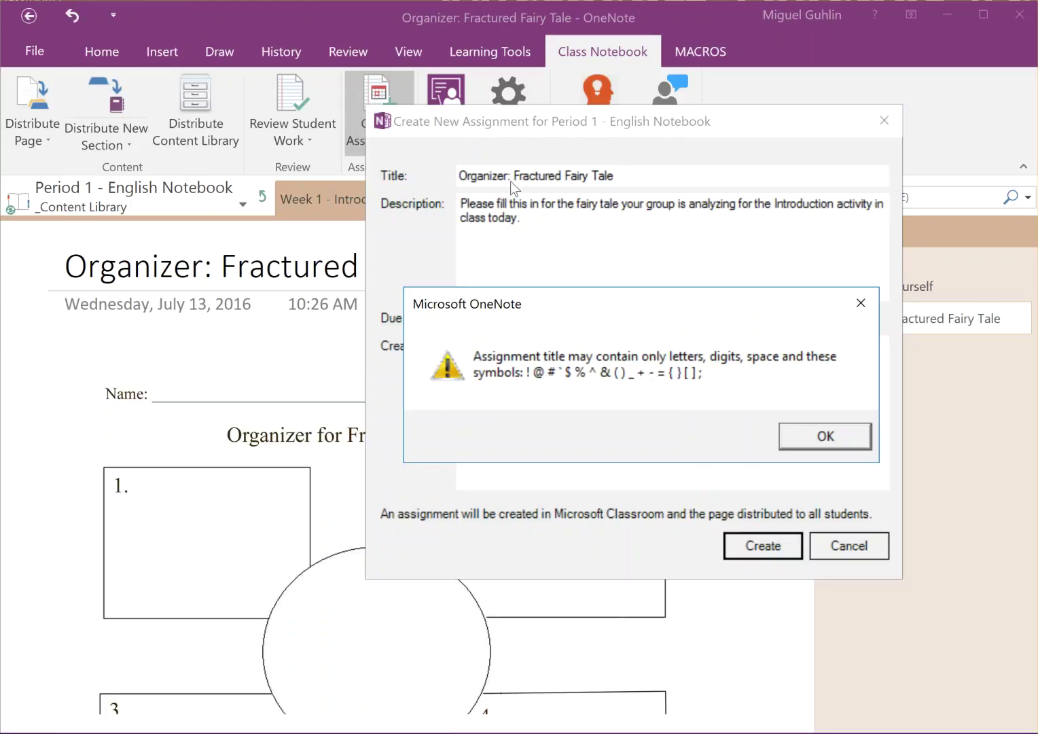
pyautogui.click(833, 432)
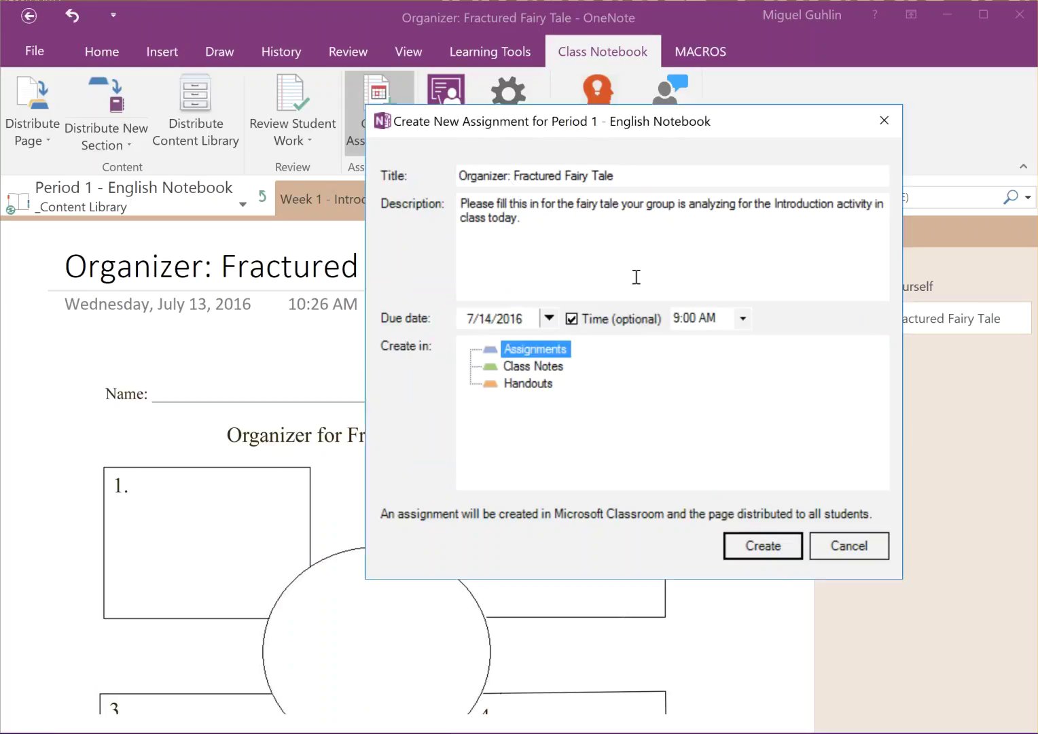
pyautogui.click(514, 175)
pyautogui.press('BackSpace')
pyautogui.press('BackSpace')
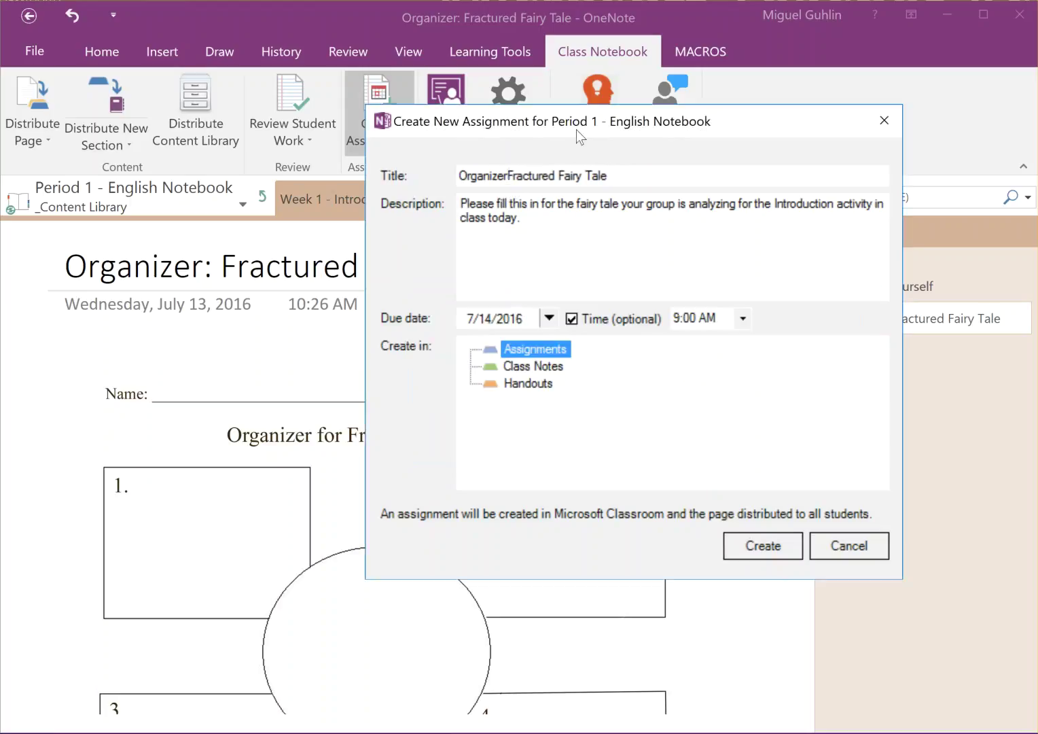
pyautogui.write('-')
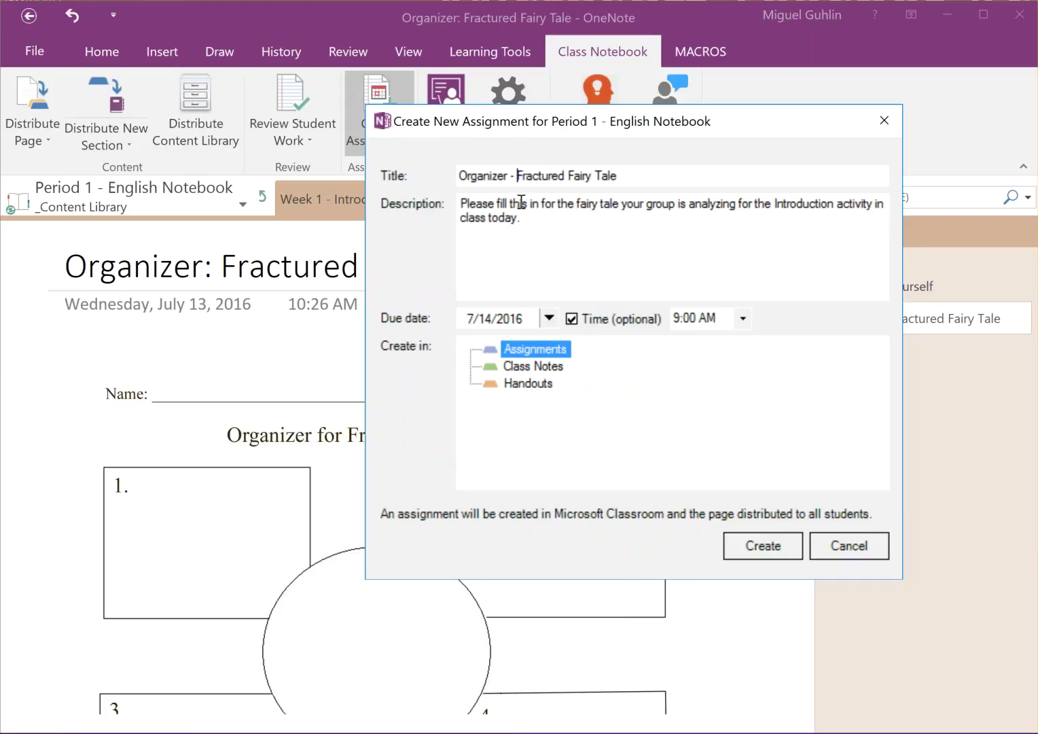
pyautogui.click(772, 540)
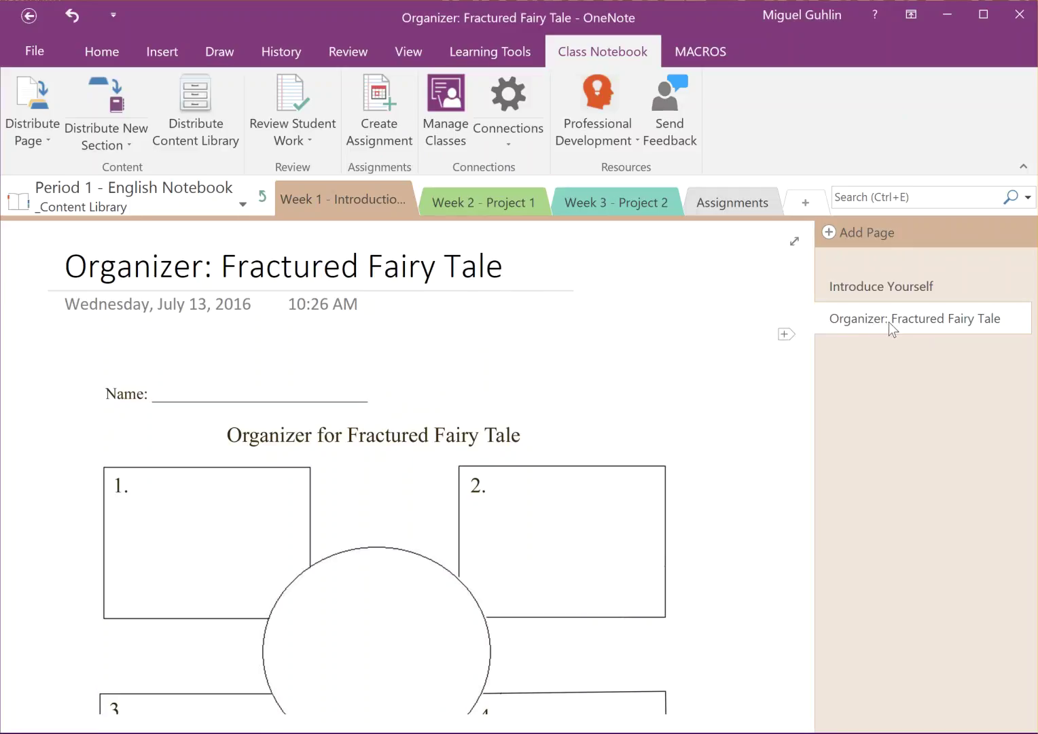
pyautogui.click(263, 196)
# Open the 'Organizer - Fractured Fairy Tale' page in a student's Assignments section and pick the black pen.
pyautogui.click(682, 203)
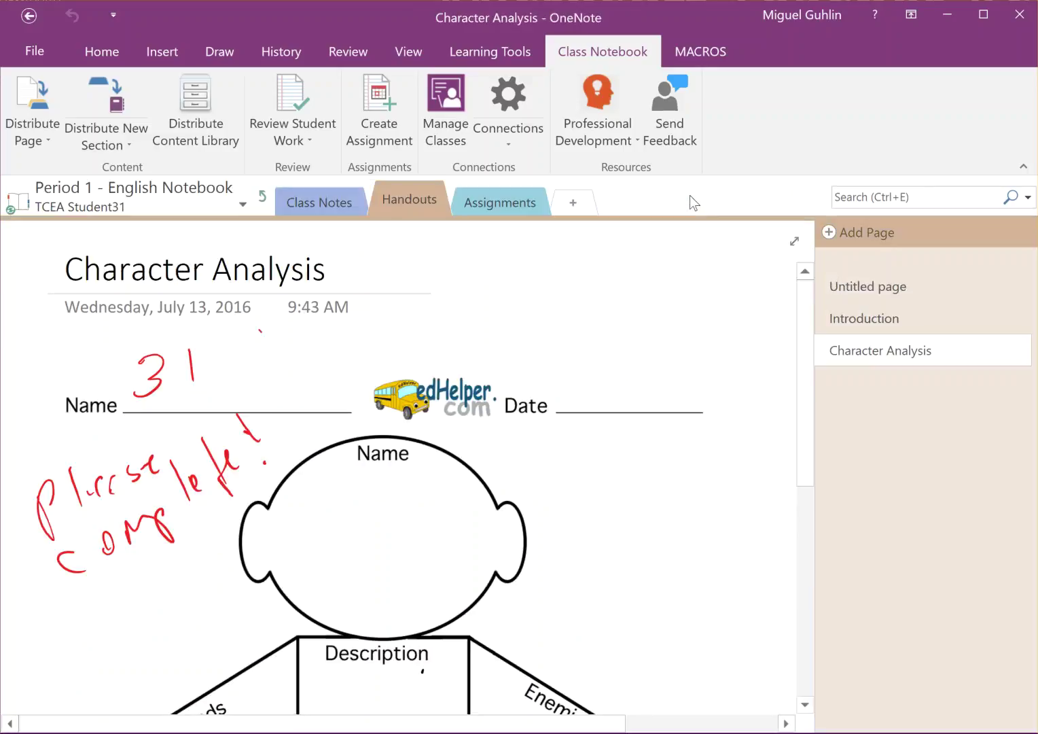
pyautogui.click(501, 205)
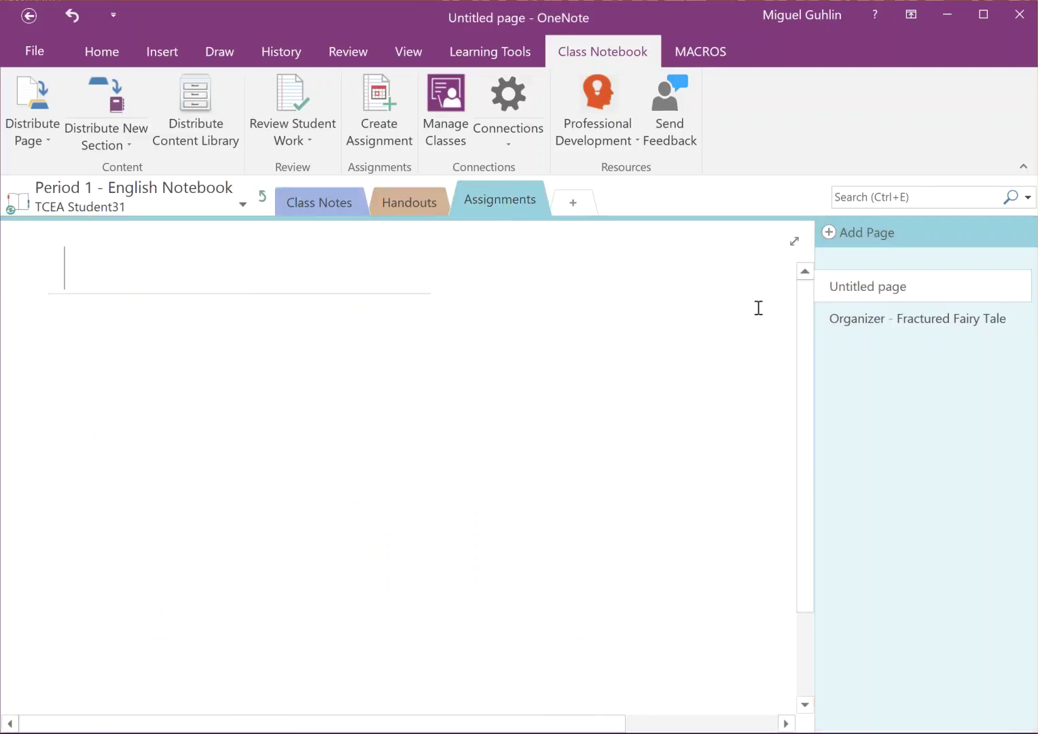
pyautogui.click(897, 323)
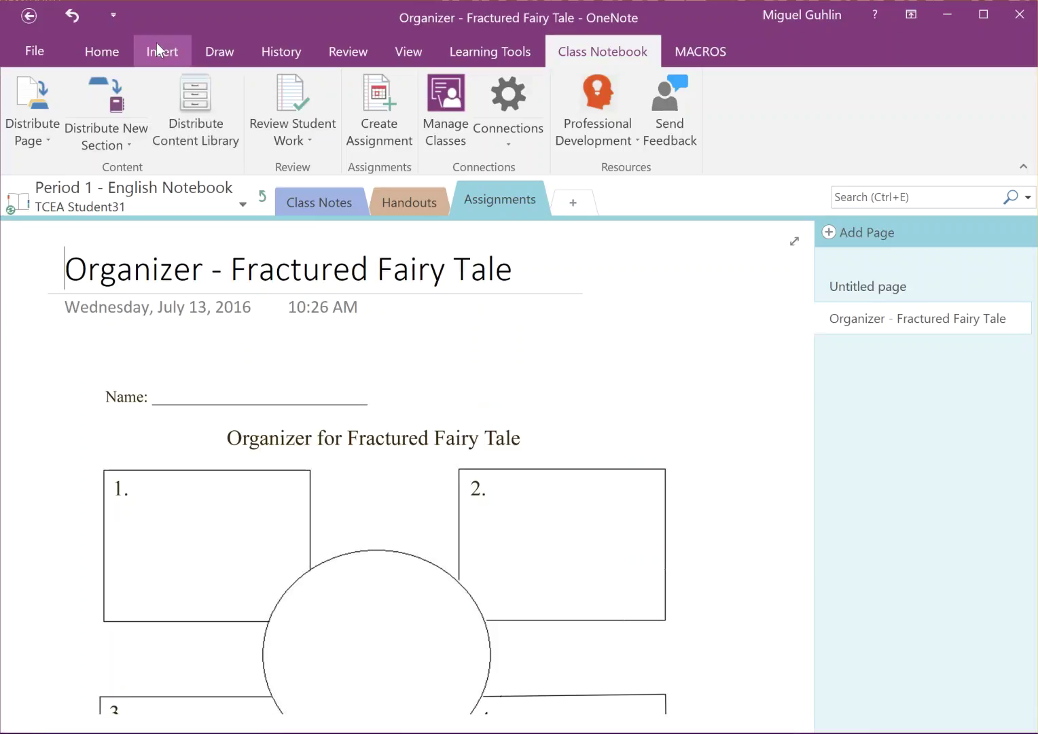
pyautogui.click(216, 50)
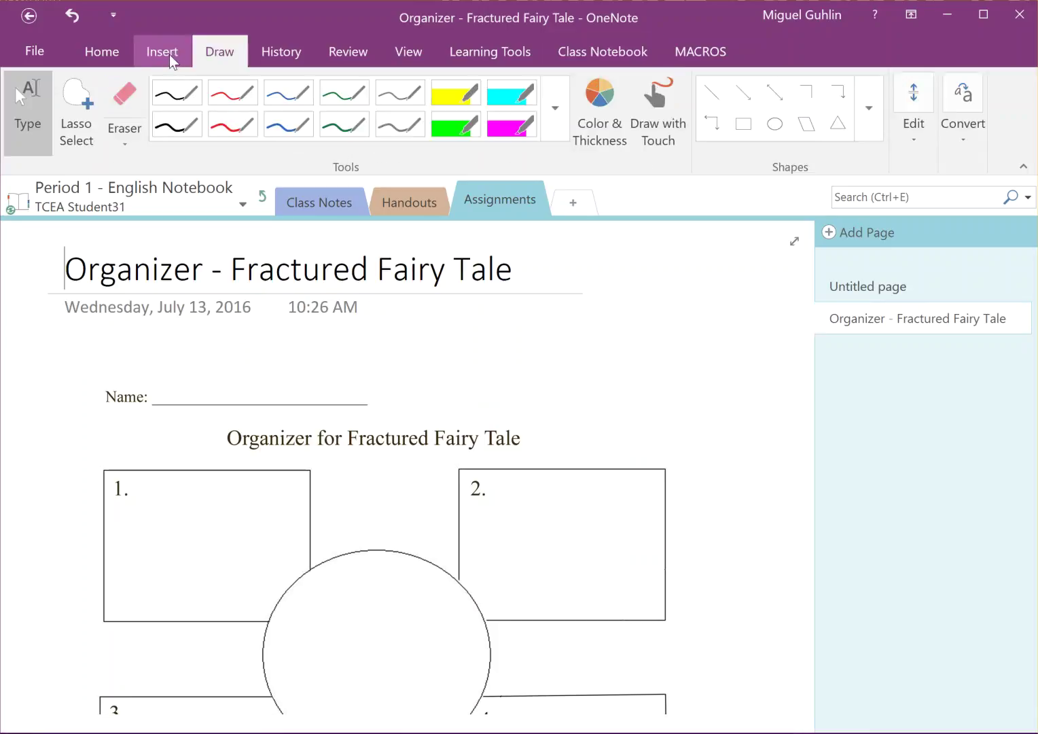
pyautogui.click(178, 124)
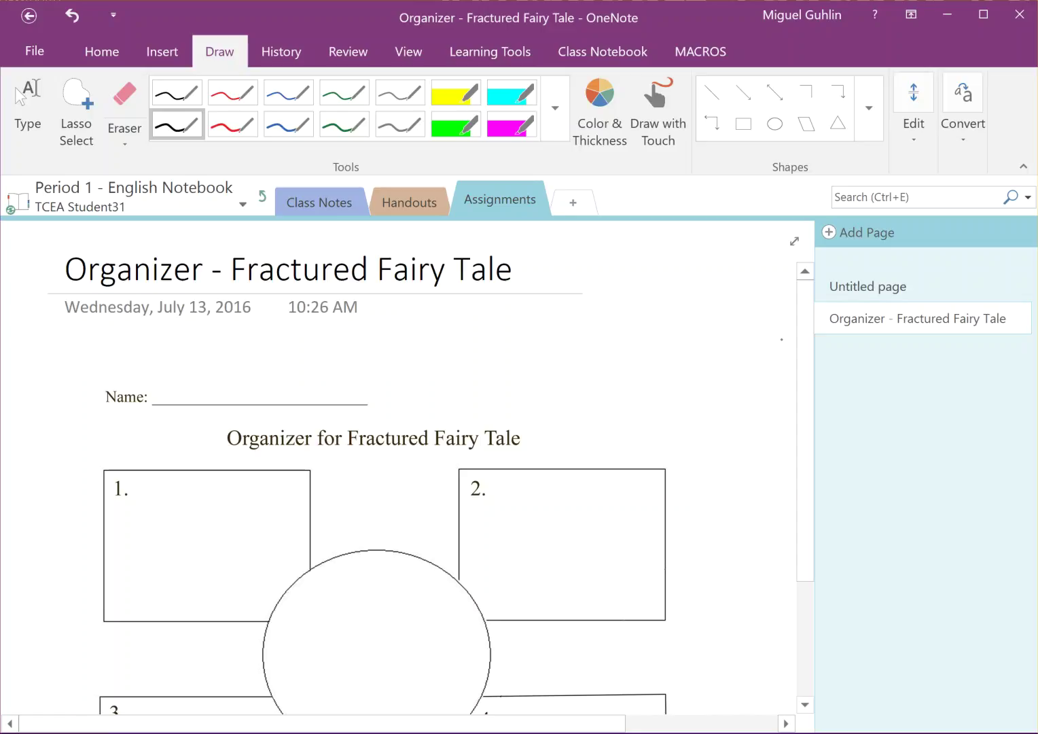
# Handwrite the student's name beside Name: in black ink.
pyautogui.moveTo(163, 373); pyautogui.dragTo(162, 399)
pyautogui.moveTo(130, 375)
pyautogui.mouseDown()
pyautogui.moveTo(165, 360)
pyautogui.moveTo(193, 396)
pyautogui.mouseUp()
pyautogui.moveTo(197, 373)
pyautogui.mouseDown()
pyautogui.moveTo(213, 365)
pyautogui.moveTo(250, 401)
pyautogui.moveTo(251, 387)
pyautogui.moveTo(273, 397)
pyautogui.mouseUp()
pyautogui.moveTo(308, 354)
pyautogui.mouseDown()
pyautogui.moveTo(297, 393)
pyautogui.moveTo(326, 390)
pyautogui.mouseUp()
pyautogui.click(345, 393)
pyautogui.moveTo(344, 347)
pyautogui.mouseDown()
pyautogui.moveTo(343, 382)
pyautogui.moveTo(386, 388)
pyautogui.mouseUp()
pyautogui.moveTo(398, 342)
pyautogui.mouseDown()
pyautogui.moveTo(400, 393)
pyautogui.moveTo(407, 381)
pyautogui.mouseUp()
pyautogui.moveTo(439, 359)
pyautogui.mouseDown()
pyautogui.moveTo(452, 362)
pyautogui.moveTo(454, 392)
pyautogui.moveTo(510, 379)
pyautogui.mouseUp()
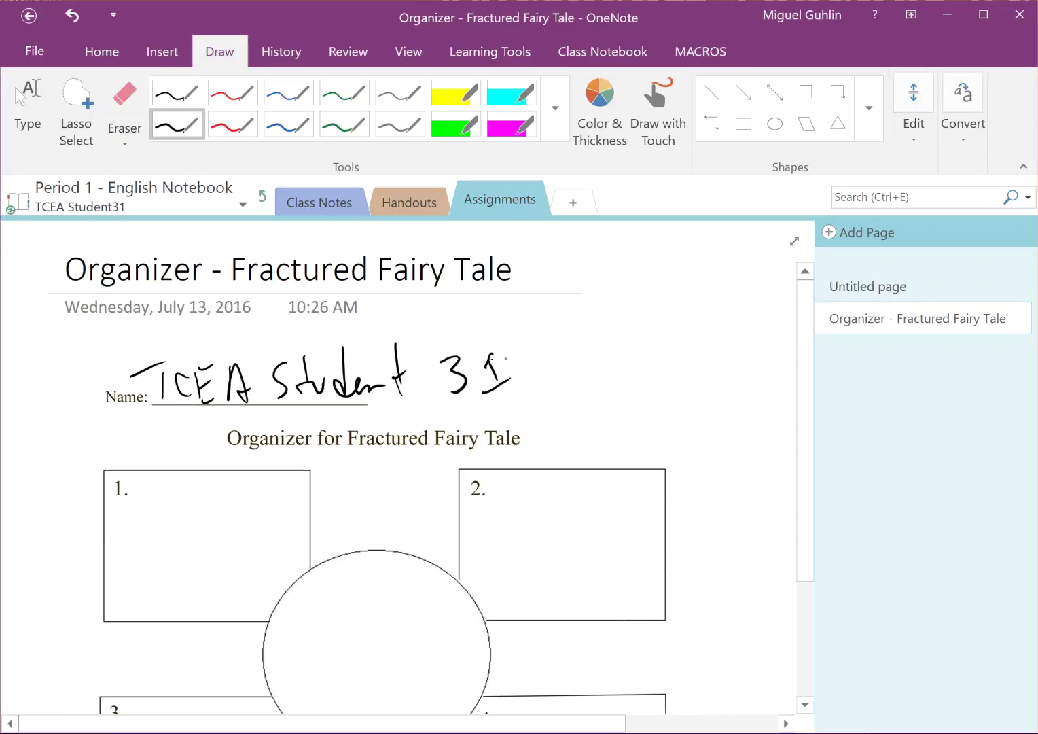
pyautogui.press('Escape')
pyautogui.scroll(-2, 628, 435)
pyautogui.scroll(2, 727, 439)
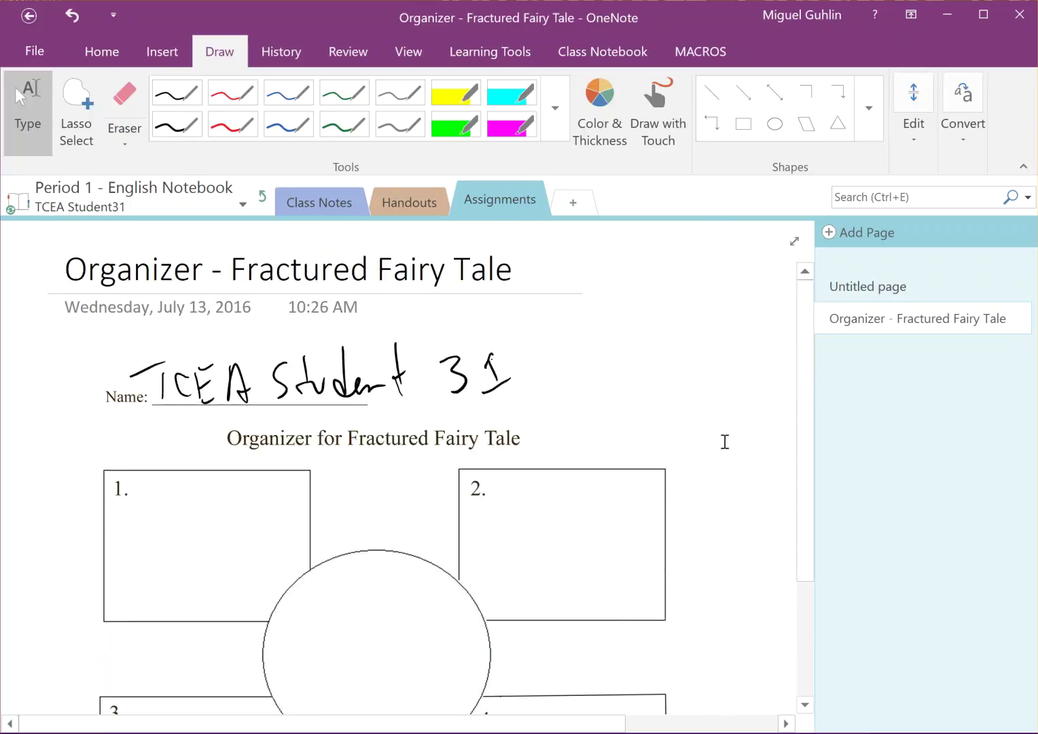
pyautogui.scroll(-4, 727, 439)
pyautogui.scroll(2, 727, 440)
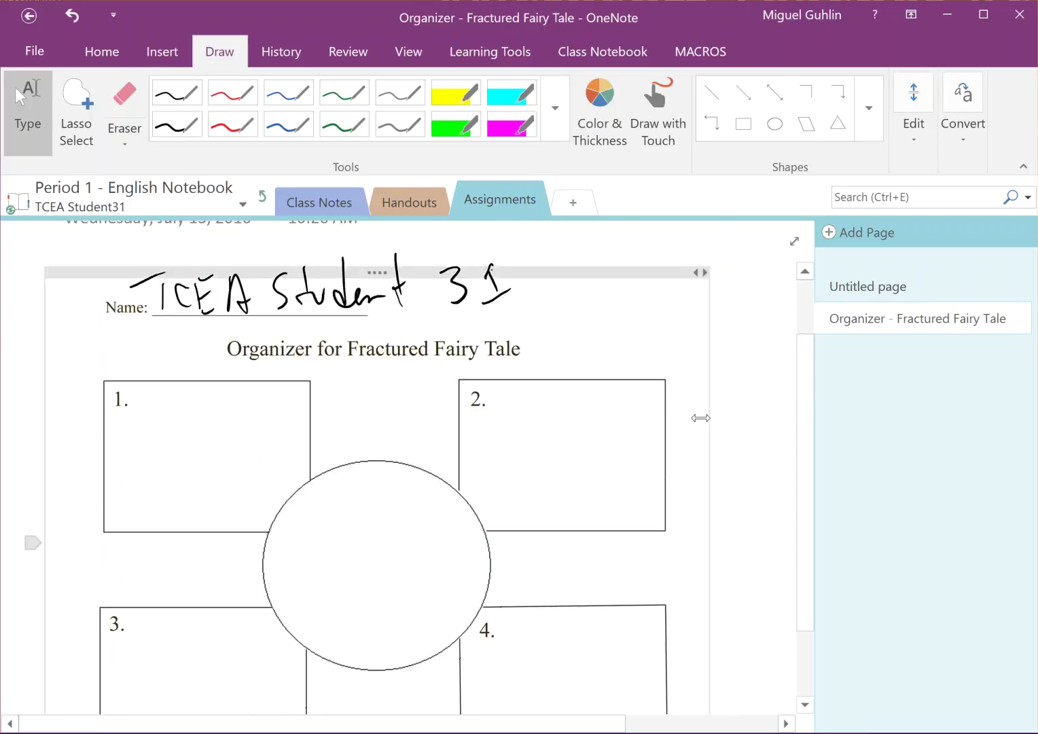
# Write 'Setting' with 'Woods' below it in box 1.
pyautogui.moveTo(152, 385); pyautogui.dragTo(140, 416)
pyautogui.moveTo(161, 407)
pyautogui.mouseDown()
pyautogui.moveTo(184, 416)
pyautogui.moveTo(201, 396)
pyautogui.mouseUp()
pyautogui.moveTo(198, 390)
pyautogui.mouseDown()
pyautogui.moveTo(209, 416)
pyautogui.moveTo(238, 407)
pyautogui.moveTo(259, 420)
pyautogui.mouseUp()
pyautogui.click(227, 384)
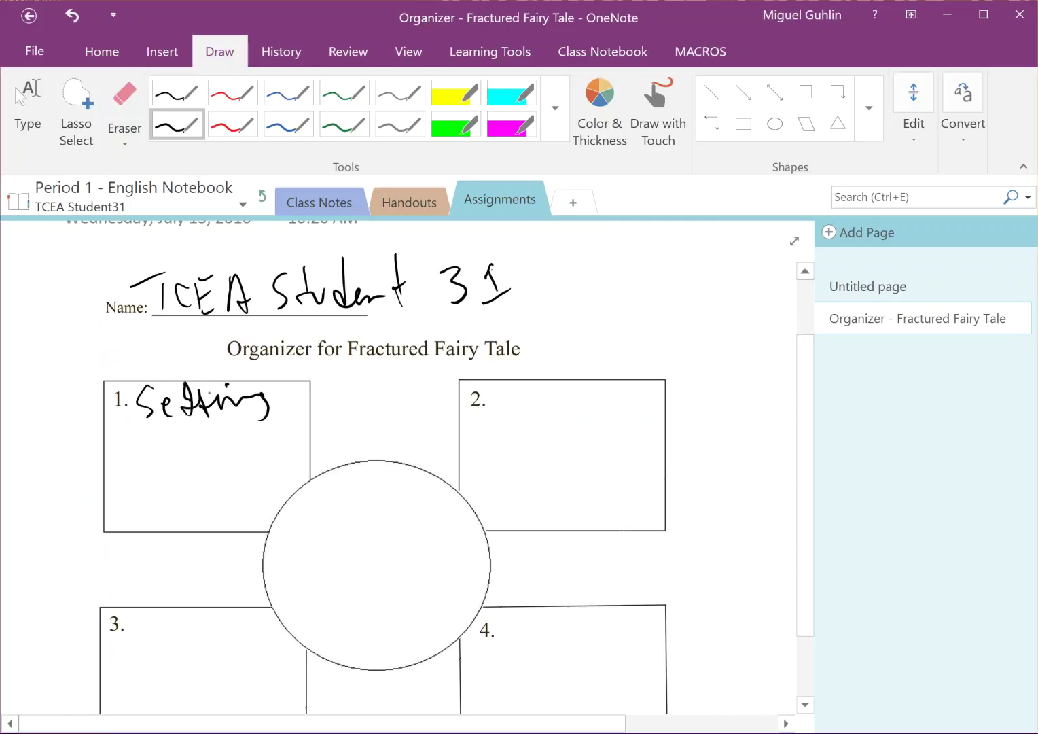
pyautogui.moveTo(124, 454); pyautogui.dragTo(191, 457)
pyautogui.moveTo(226, 428); pyautogui.dragTo(219, 474)
pyautogui.moveTo(243, 447); pyautogui.dragTo(238, 475)
# Write the heading 'Characters' in box 2.
pyautogui.moveTo(505, 388); pyautogui.dragTo(494, 413)
pyautogui.moveTo(507, 387)
pyautogui.mouseDown()
pyautogui.moveTo(510, 419)
pyautogui.moveTo(523, 418)
pyautogui.mouseUp()
pyautogui.moveTo(541, 405); pyautogui.dragTo(586, 411)
pyautogui.moveTo(592, 390)
pyautogui.mouseDown()
pyautogui.moveTo(589, 413)
pyautogui.moveTo(608, 405)
pyautogui.mouseUp()
pyautogui.moveTo(610, 403); pyautogui.dragTo(630, 402)
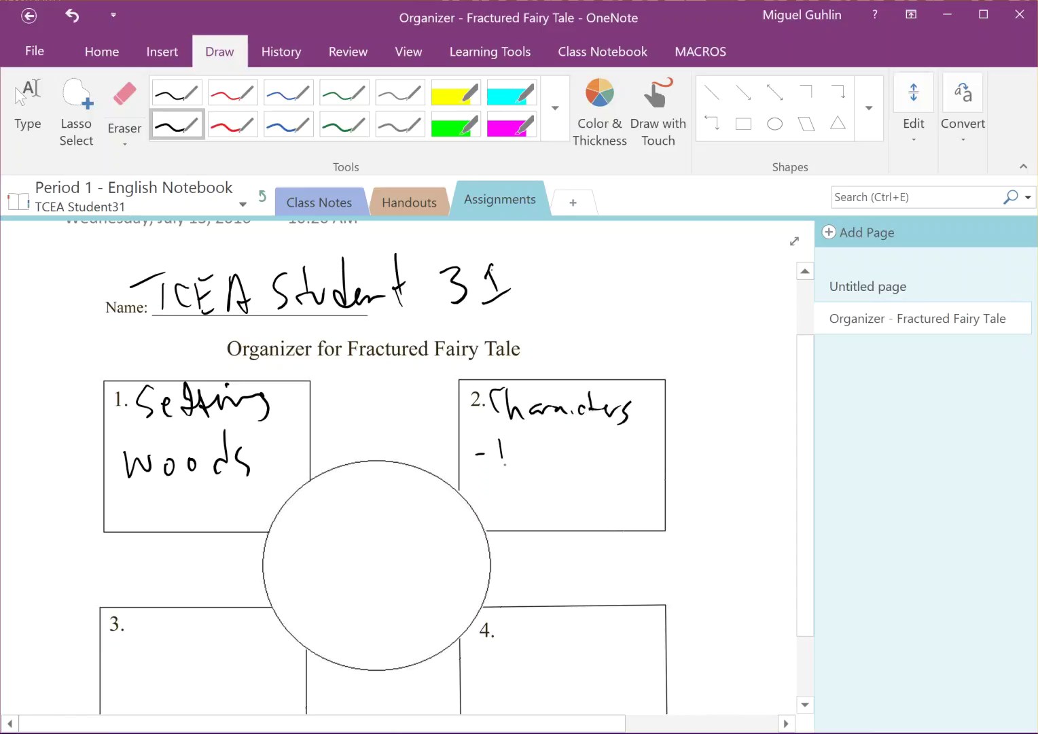
# List Wolf, Grandma and Red Riding Hood under Characters in box 2.
pyautogui.moveTo(504, 463)
pyautogui.mouseDown()
pyautogui.moveTo(524, 443)
pyautogui.moveTo(537, 451)
pyautogui.mouseUp()
pyautogui.moveTo(561, 432)
pyautogui.mouseDown()
pyautogui.moveTo(558, 456)
pyautogui.moveTo(585, 429)
pyautogui.mouseUp()
pyautogui.moveTo(514, 477)
pyautogui.mouseDown()
pyautogui.moveTo(518, 491)
pyautogui.moveTo(534, 484)
pyautogui.mouseUp()
pyautogui.moveTo(544, 483); pyautogui.dragTo(564, 485)
pyautogui.moveTo(574, 467); pyautogui.dragTo(571, 495)
pyautogui.moveTo(584, 490); pyautogui.dragTo(605, 475)
pyautogui.moveTo(611, 467); pyautogui.dragTo(616, 475)
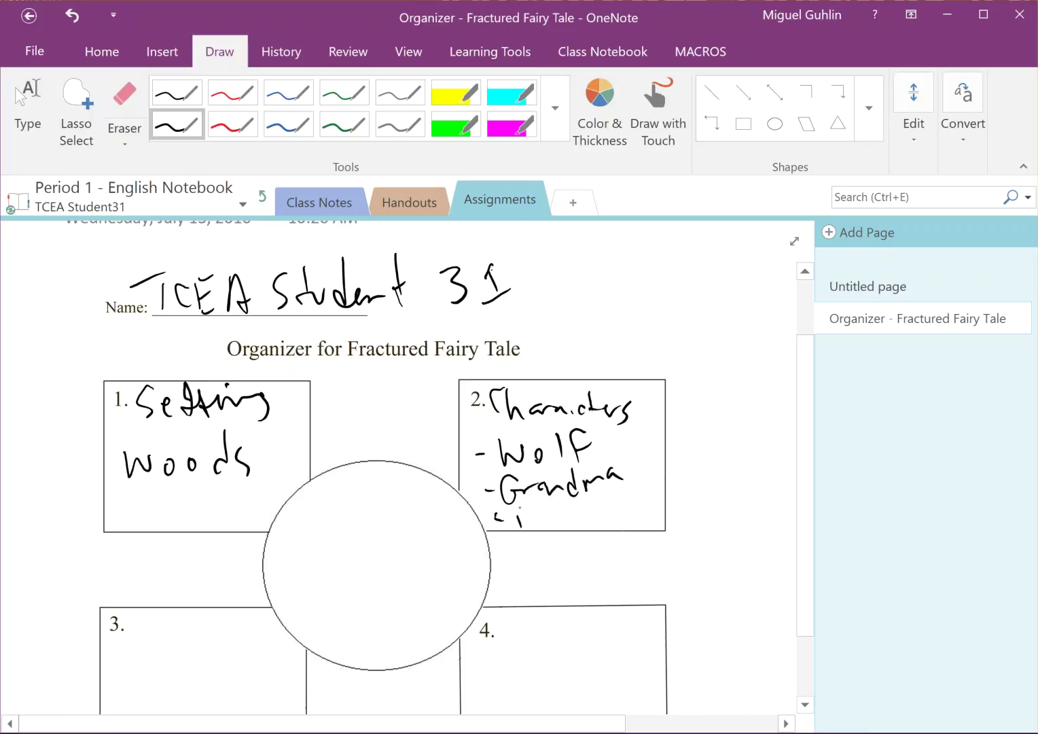
pyautogui.moveTo(519, 504)
pyautogui.mouseDown()
pyautogui.moveTo(539, 523)
pyautogui.moveTo(561, 491)
pyautogui.moveTo(586, 498)
pyautogui.moveTo(589, 523)
pyautogui.mouseUp()
pyautogui.moveTo(615, 489); pyautogui.dragTo(609, 525)
pyautogui.moveTo(633, 518)
pyautogui.mouseDown()
pyautogui.moveTo(641, 507)
pyautogui.moveTo(637, 524)
pyautogui.moveTo(593, 507)
pyautogui.mouseUp()
pyautogui.moveTo(654, 478)
pyautogui.mouseDown()
pyautogui.moveTo(656, 509)
pyautogui.moveTo(667, 510)
pyautogui.mouseUp()
pyautogui.moveTo(672, 498); pyautogui.dragTo(711, 491)
pyautogui.moveTo(726, 486); pyautogui.dragTo(726, 455)
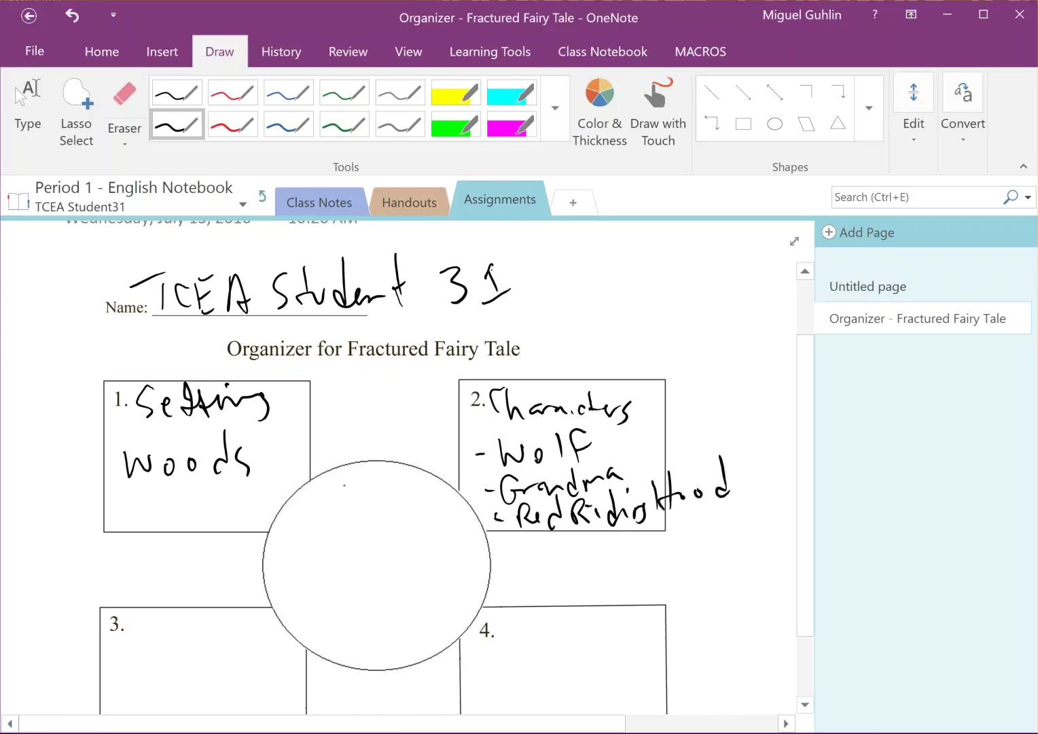
# Write 'Little Red Riding Hood' inside the central circle.
pyautogui.moveTo(302, 514); pyautogui.dragTo(327, 517)
pyautogui.moveTo(332, 522); pyautogui.dragTo(353, 494)
pyautogui.moveTo(358, 521)
pyautogui.mouseDown()
pyautogui.moveTo(370, 477)
pyautogui.moveTo(382, 492)
pyautogui.mouseUp()
pyautogui.moveTo(377, 514)
pyautogui.mouseDown()
pyautogui.moveTo(393, 474)
pyautogui.moveTo(404, 508)
pyautogui.mouseUp()
pyautogui.click(347, 486)
pyautogui.moveTo(331, 547)
pyautogui.mouseDown()
pyautogui.moveTo(343, 566)
pyautogui.moveTo(367, 548)
pyautogui.mouseUp()
pyautogui.moveTo(389, 513); pyautogui.dragTo(380, 554)
pyautogui.moveTo(329, 593); pyautogui.dragTo(333, 621)
pyautogui.moveTo(326, 586); pyautogui.dragTo(363, 605)
pyautogui.moveTo(367, 597); pyautogui.dragTo(389, 553)
pyautogui.moveTo(399, 573); pyautogui.dragTo(426, 548)
pyautogui.moveTo(433, 545); pyautogui.dragTo(429, 576)
pyautogui.click(368, 572)
pyautogui.moveTo(383, 619); pyautogui.dragTo(378, 649)
pyautogui.moveTo(405, 601)
pyautogui.mouseDown()
pyautogui.moveTo(393, 642)
pyautogui.moveTo(412, 636)
pyautogui.mouseUp()
pyautogui.moveTo(416, 620); pyautogui.dragTo(415, 631)
pyautogui.moveTo(430, 612); pyautogui.dragTo(430, 625)
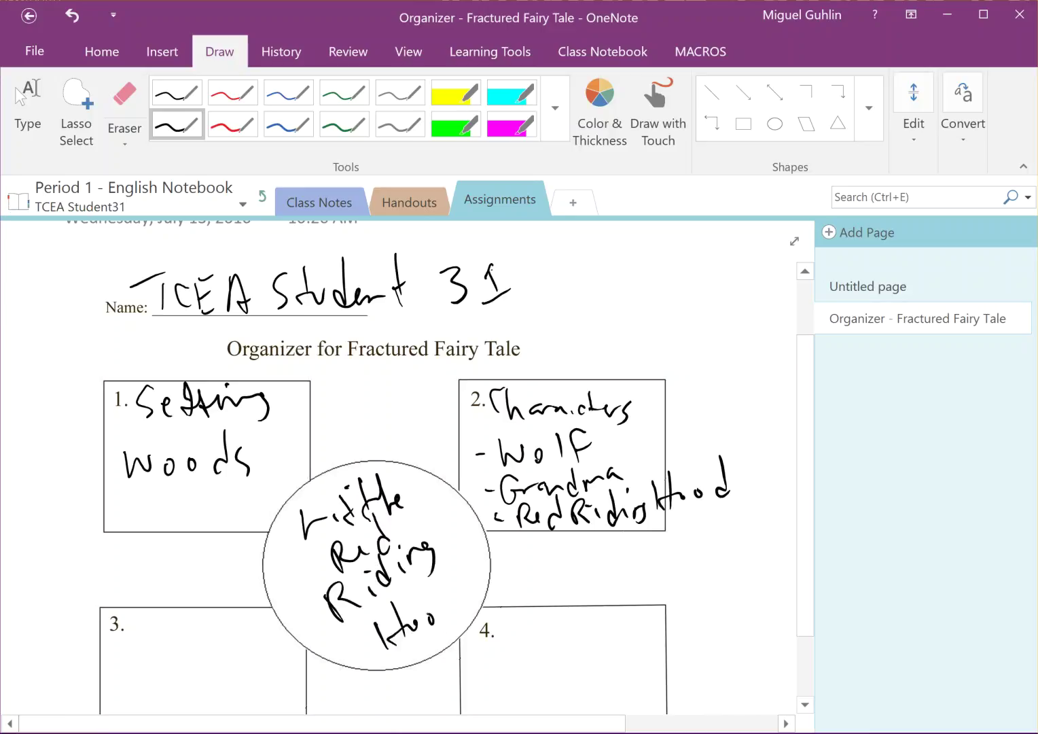
pyautogui.moveTo(452, 578); pyautogui.dragTo(442, 615)
pyautogui.press('Escape')
pyautogui.scroll(-2, 476, 557)
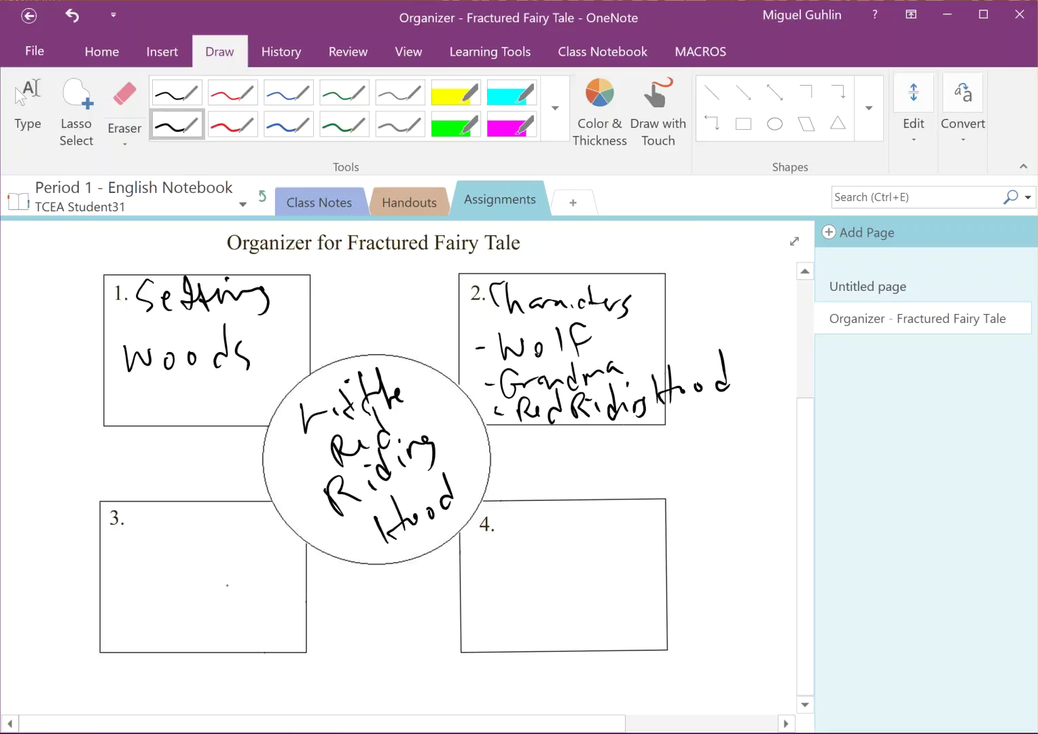
pyautogui.press('Escape')
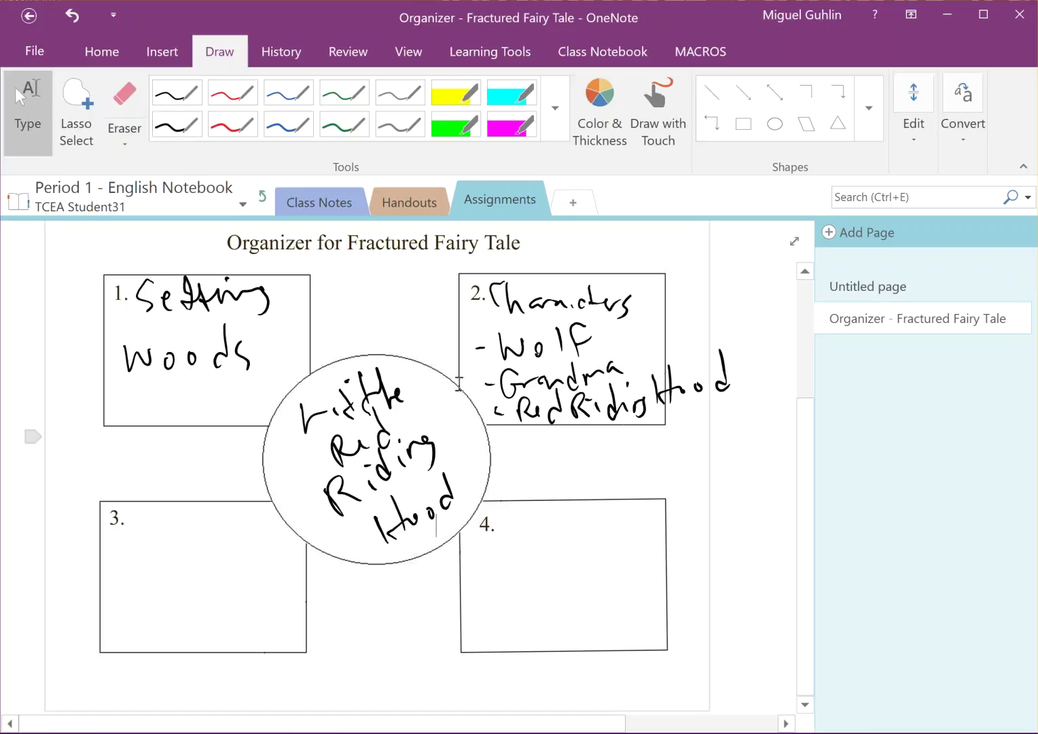
# Open the Fractured Fairy Tale organizer page in the second student's Assignments section.
pyautogui.click(262, 197)
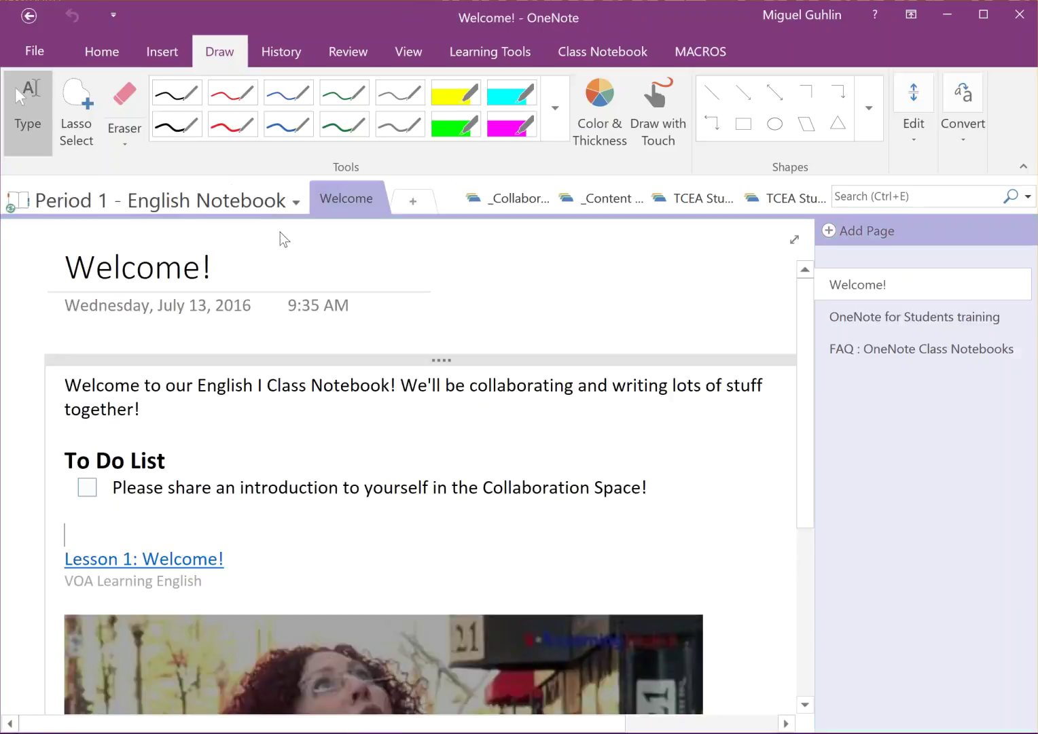
pyautogui.click(782, 198)
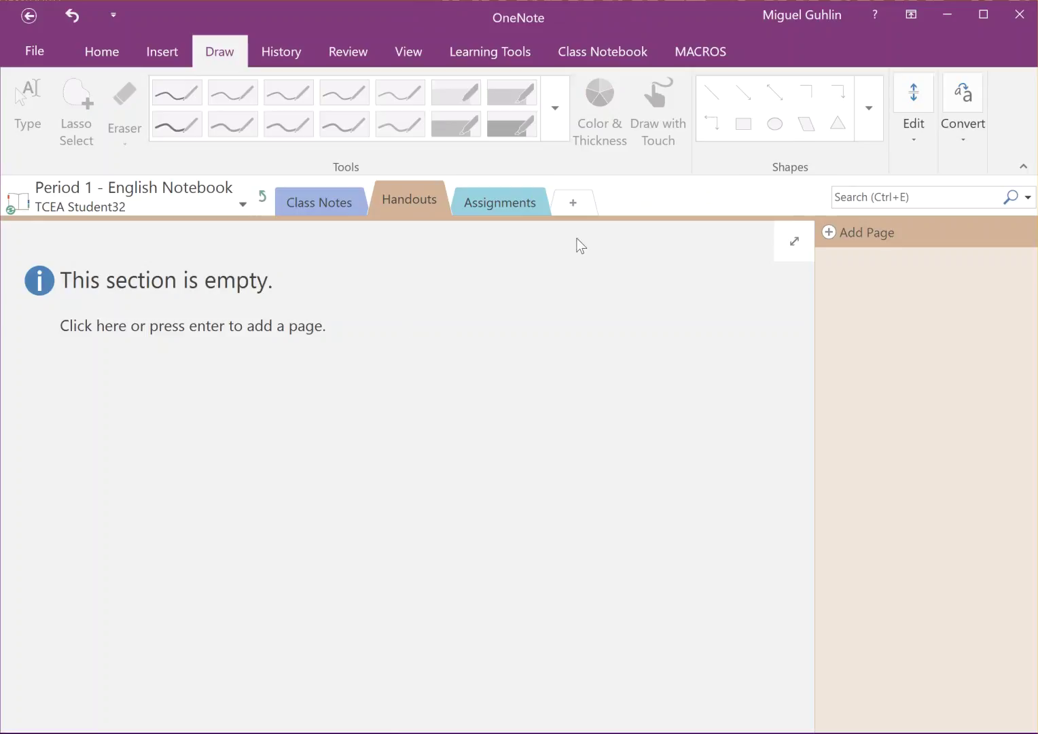
pyautogui.click(514, 204)
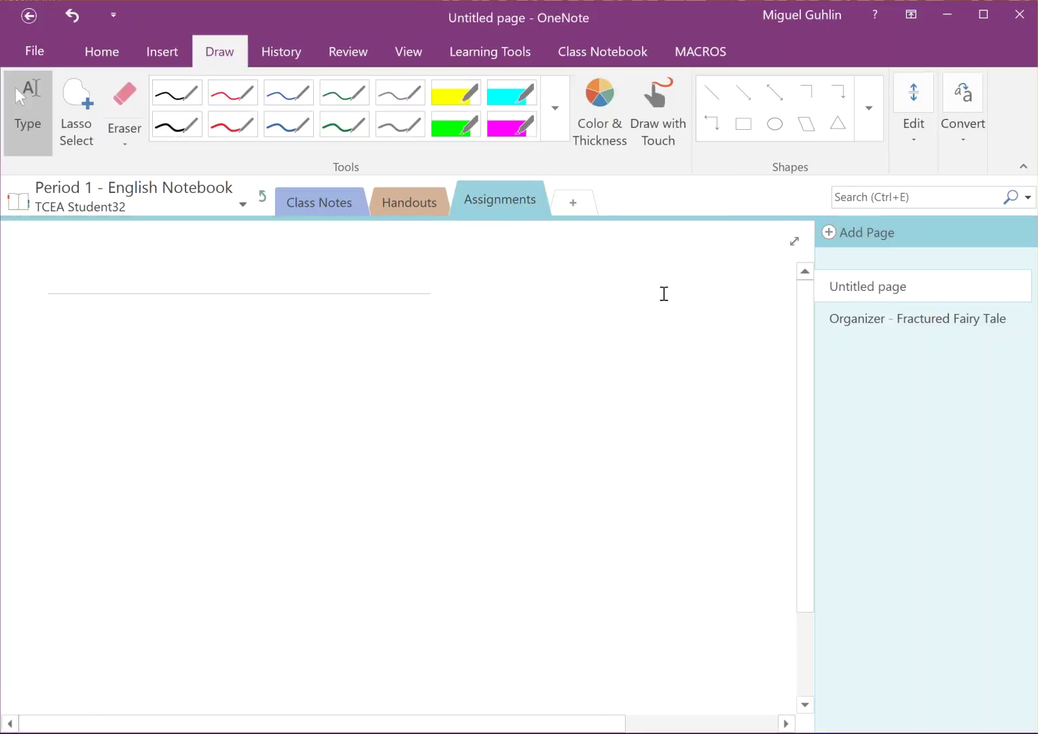
pyautogui.click(902, 328)
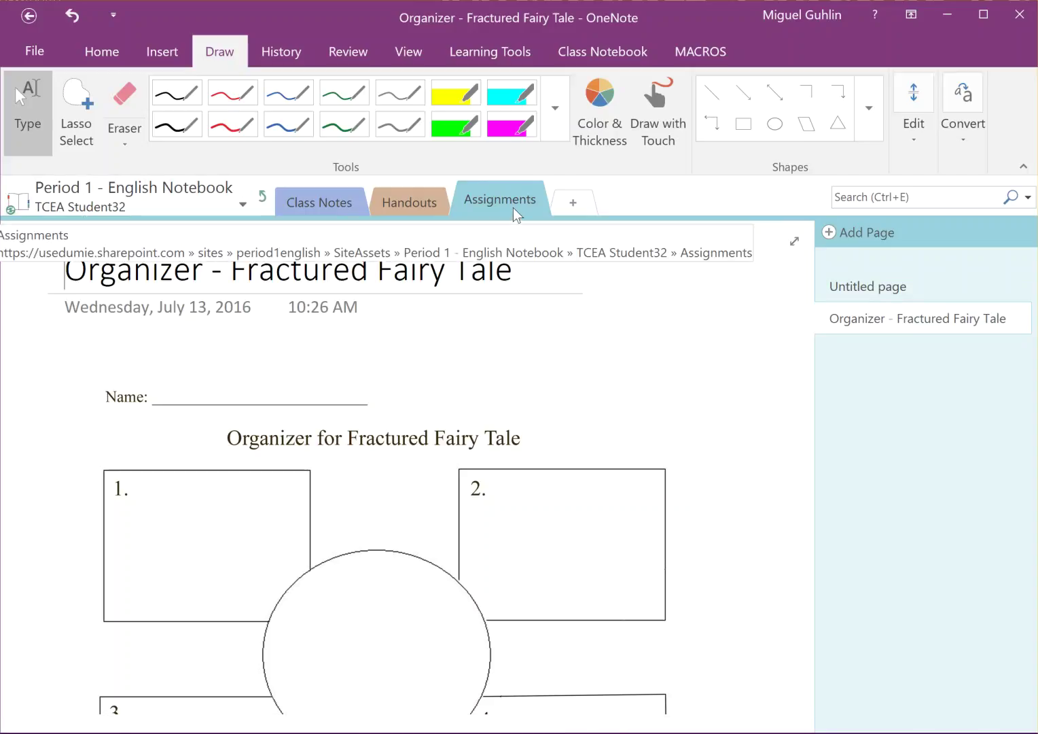
# Handwrite the student's name and number on the Name line in red ink.
pyautogui.click(177, 124)
pyautogui.click(239, 129)
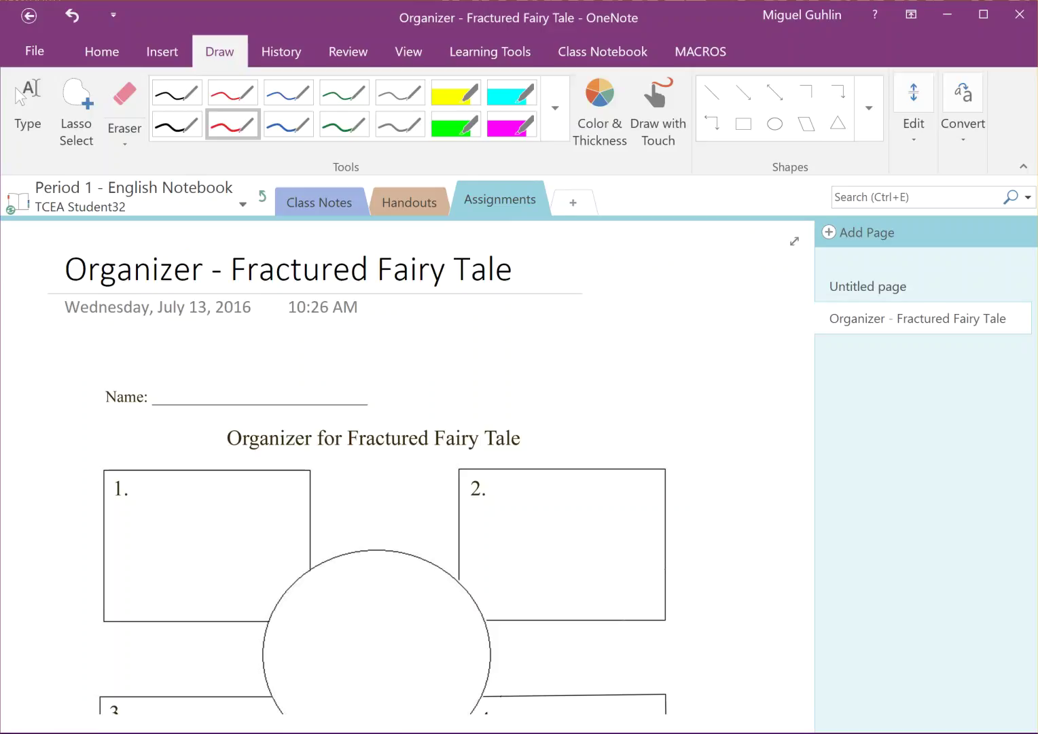
pyautogui.moveTo(159, 368)
pyautogui.mouseDown()
pyautogui.moveTo(158, 391)
pyautogui.moveTo(173, 364)
pyautogui.moveTo(199, 388)
pyautogui.mouseUp()
pyautogui.moveTo(204, 371)
pyautogui.mouseDown()
pyautogui.moveTo(208, 398)
pyautogui.moveTo(206, 382)
pyautogui.mouseUp()
pyautogui.moveTo(205, 382); pyautogui.dragTo(227, 402)
pyautogui.moveTo(236, 401)
pyautogui.mouseDown()
pyautogui.moveTo(261, 388)
pyautogui.moveTo(278, 395)
pyautogui.mouseUp()
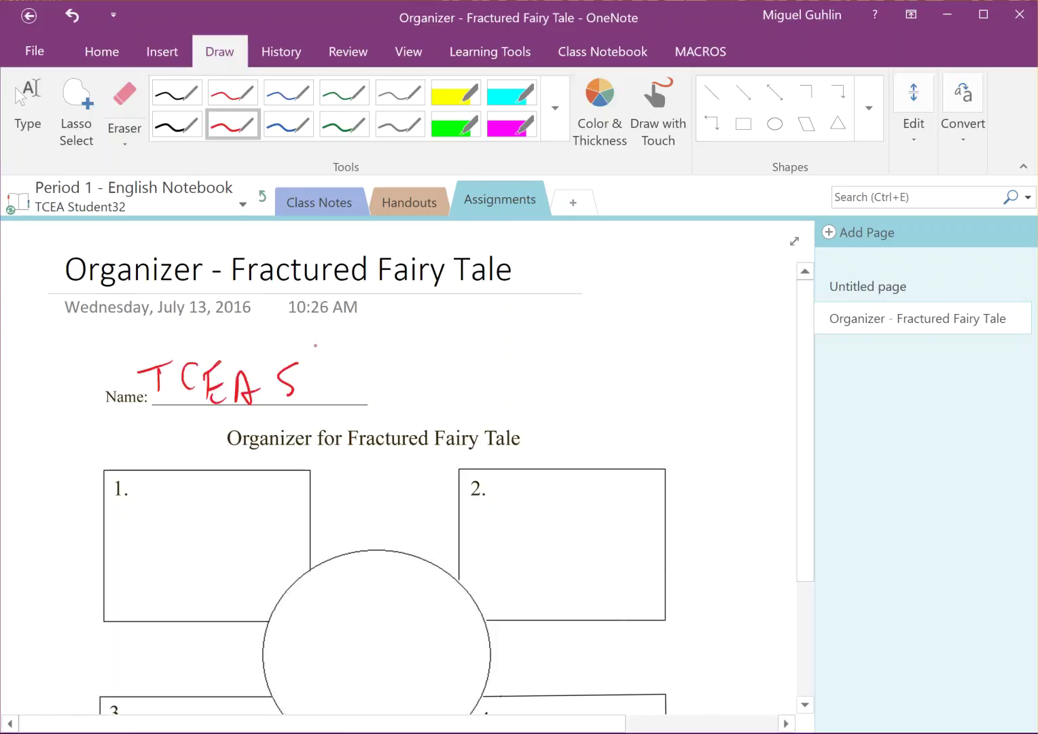
pyautogui.moveTo(319, 340); pyautogui.dragTo(315, 391)
pyautogui.moveTo(309, 401)
pyautogui.mouseDown()
pyautogui.moveTo(347, 354)
pyautogui.moveTo(350, 394)
pyautogui.mouseUp()
pyautogui.moveTo(360, 372)
pyautogui.mouseDown()
pyautogui.moveTo(373, 381)
pyautogui.moveTo(399, 363)
pyautogui.mouseUp()
pyautogui.moveTo(398, 336)
pyautogui.mouseDown()
pyautogui.moveTo(394, 375)
pyautogui.moveTo(439, 389)
pyautogui.mouseUp()
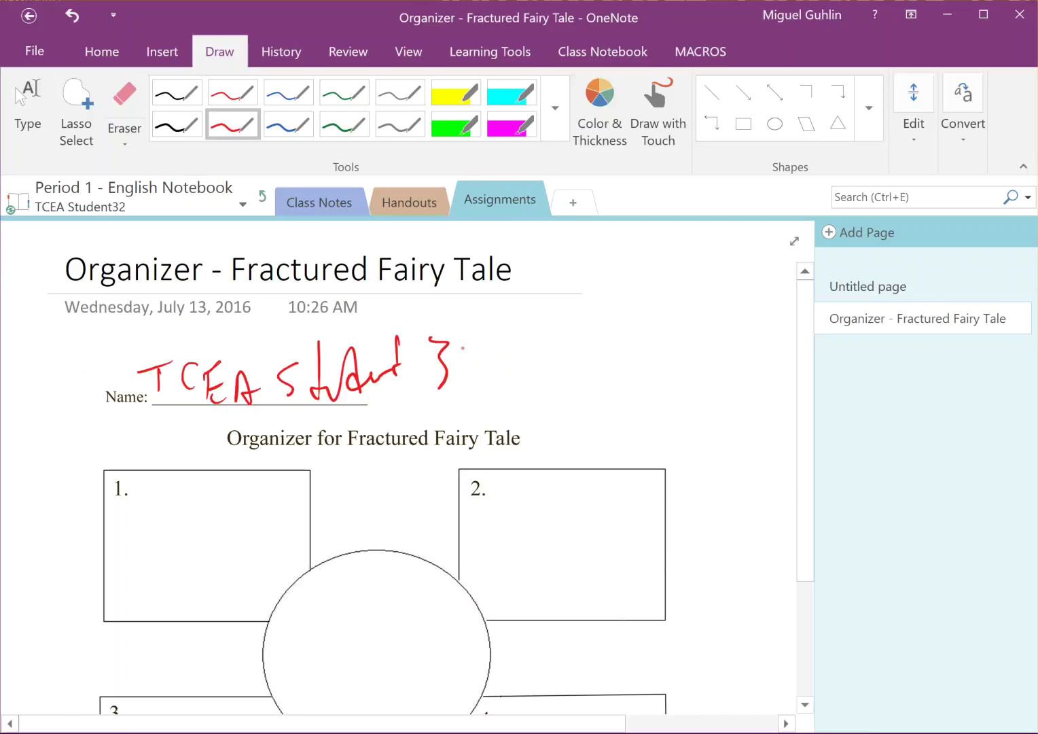
pyautogui.moveTo(462, 348); pyautogui.dragTo(522, 358)
# Draw a smiling face in box 1 and a frowning face in box 2.
pyautogui.moveTo(205, 510); pyautogui.dragTo(238, 540)
pyautogui.moveTo(598, 506)
pyautogui.mouseDown()
pyautogui.moveTo(618, 572)
pyautogui.moveTo(598, 503)
pyautogui.moveTo(612, 551)
pyautogui.mouseUp()
pyautogui.click(570, 522)
pyautogui.click(603, 515)
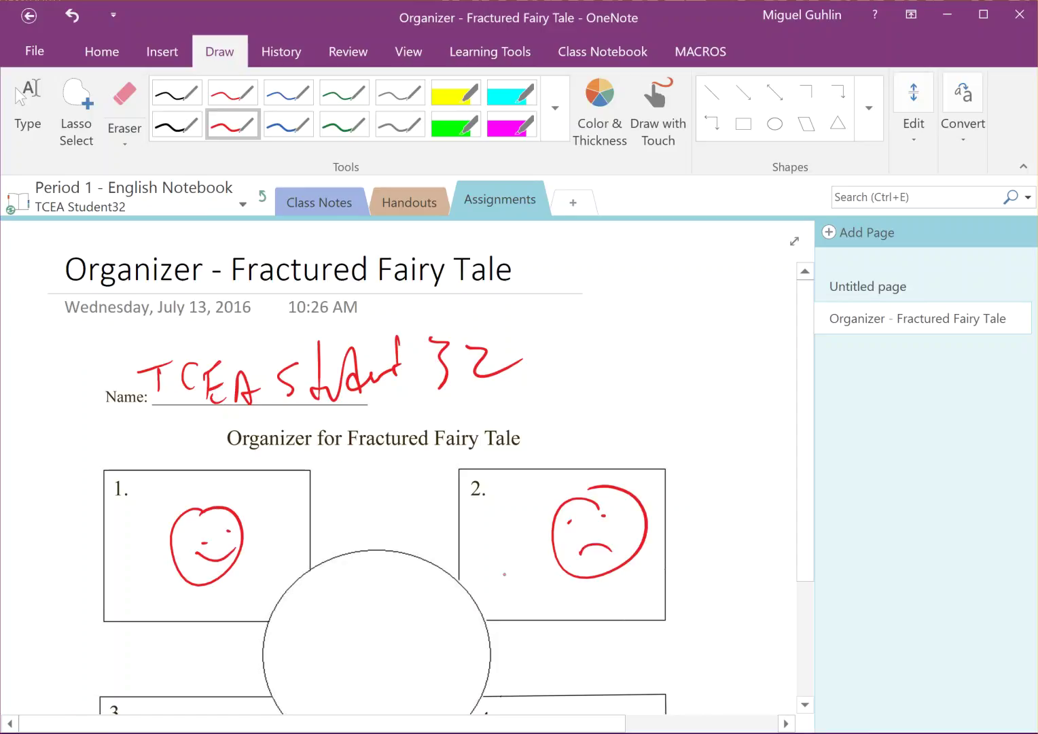
pyautogui.press('Escape')
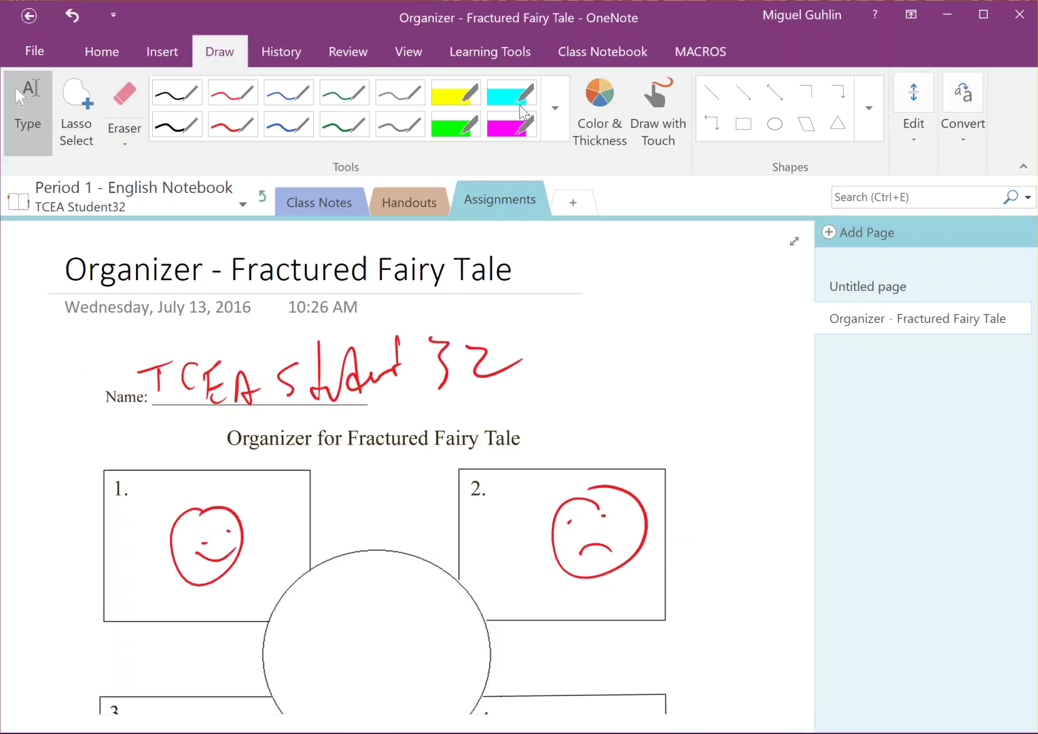
pyautogui.click(599, 55)
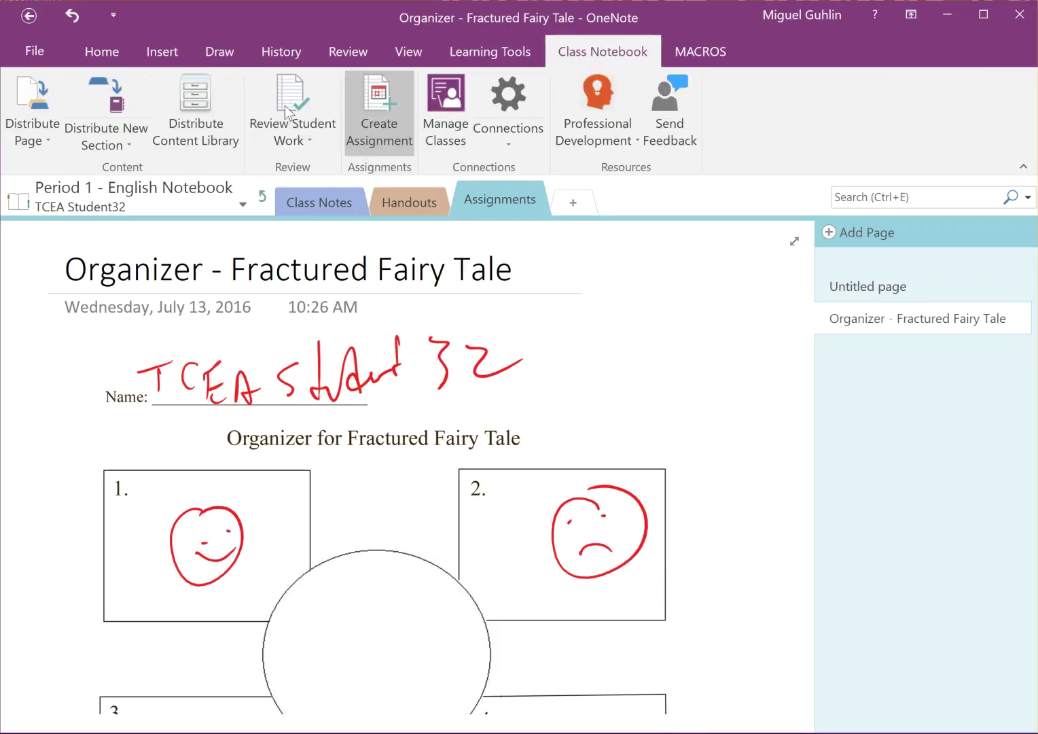
# Open Review Student Work for the Assignments section with Expand all checked.
pyautogui.click(305, 130)
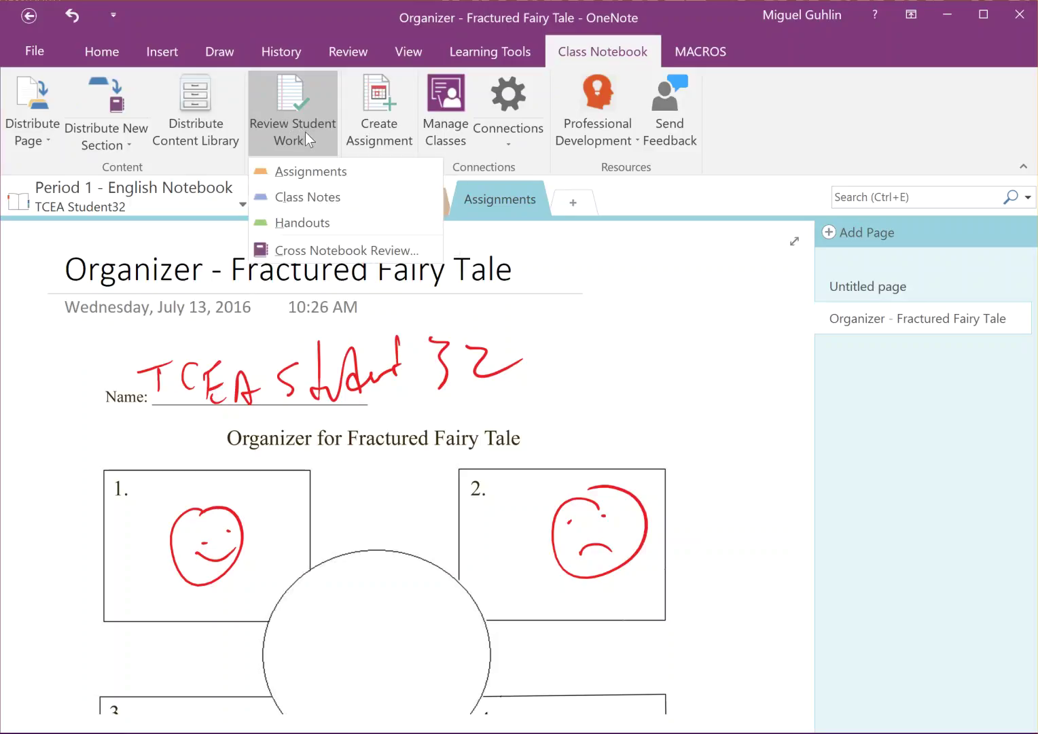
pyautogui.click(314, 171)
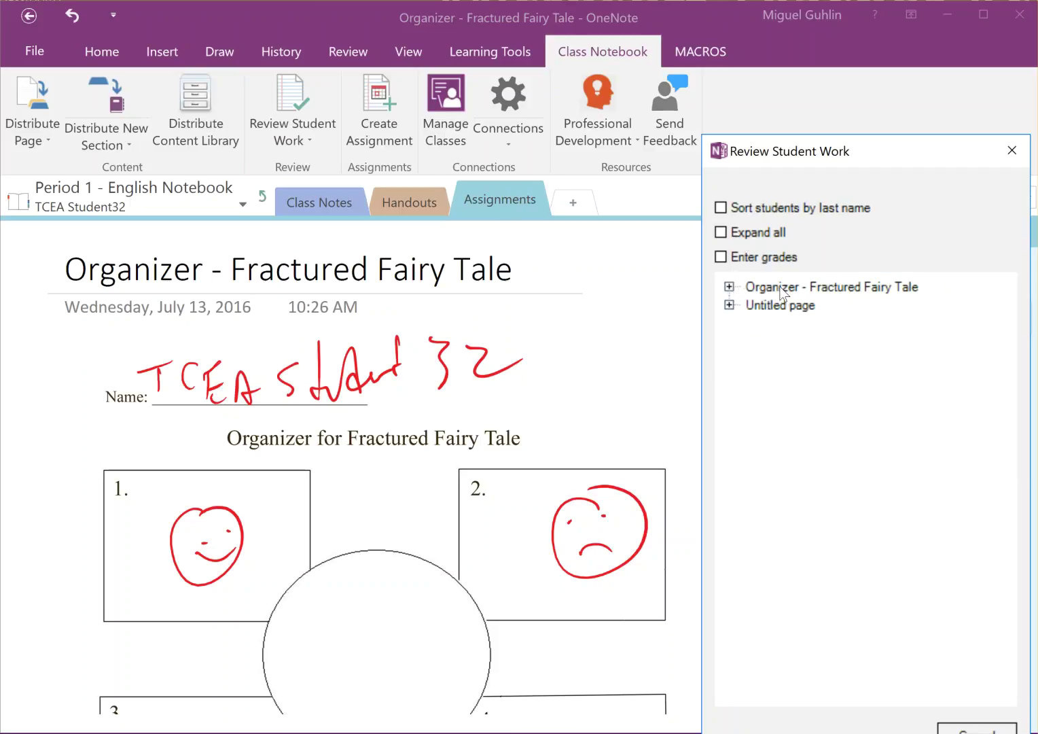
pyautogui.click(729, 286)
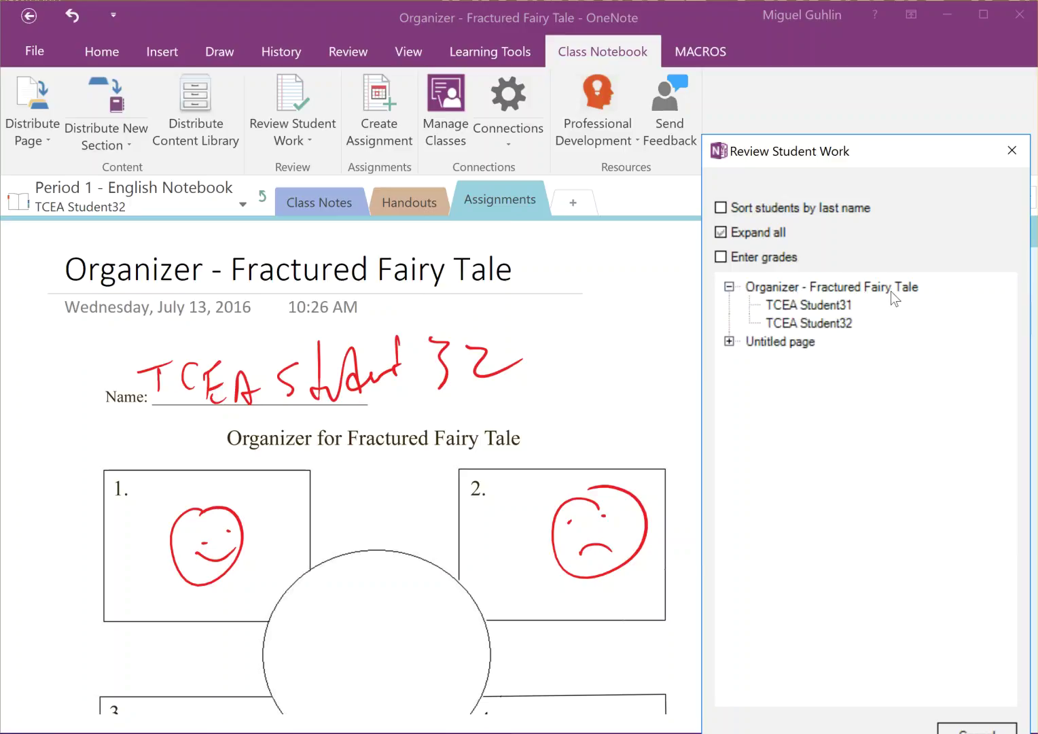
# Switch between the two students' organizer pages, ending on the first student's.
pyautogui.click(803, 306)
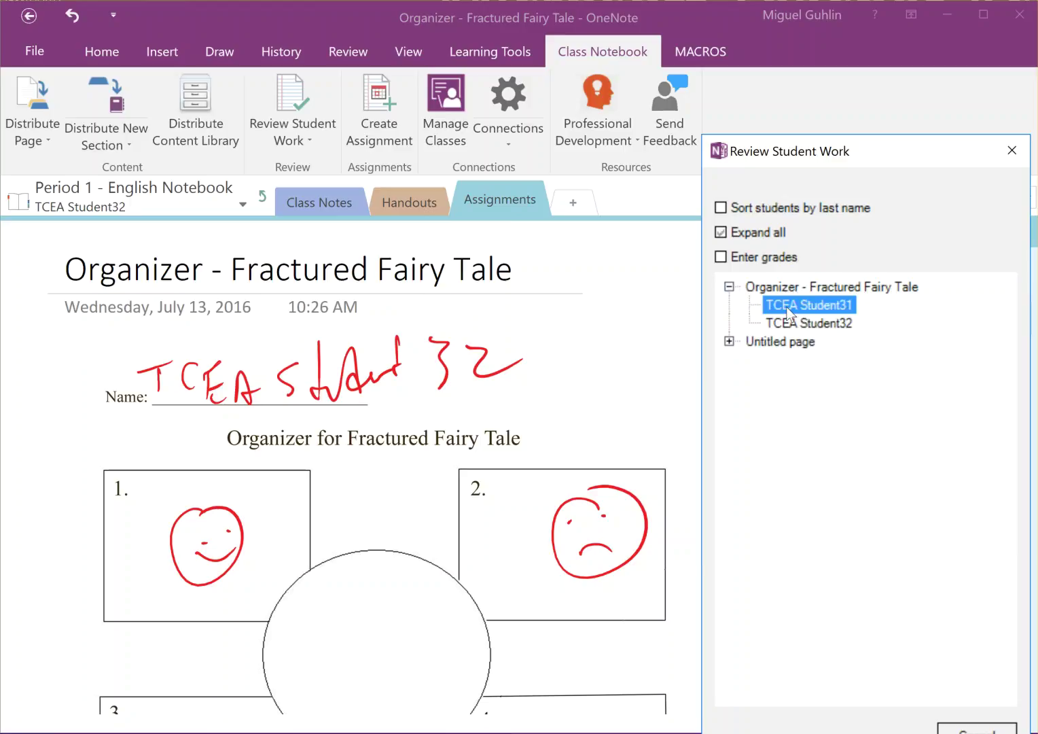
pyautogui.click(788, 323)
pyautogui.click(792, 305)
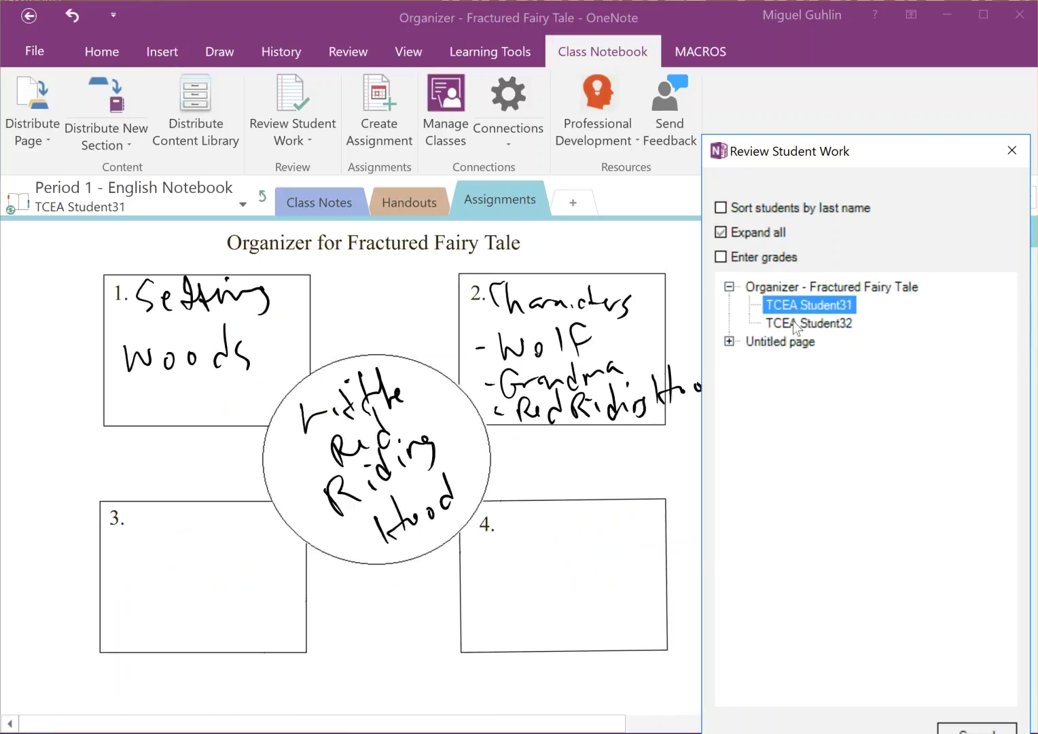
pyautogui.click(796, 325)
pyautogui.click(793, 304)
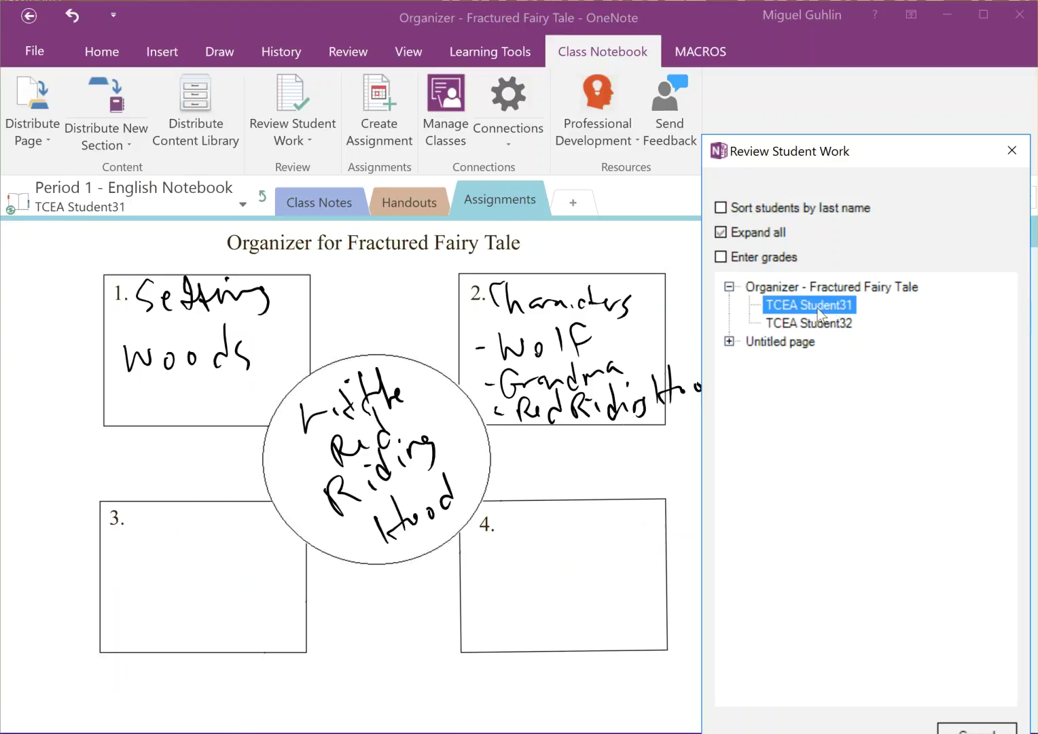
pyautogui.click(796, 322)
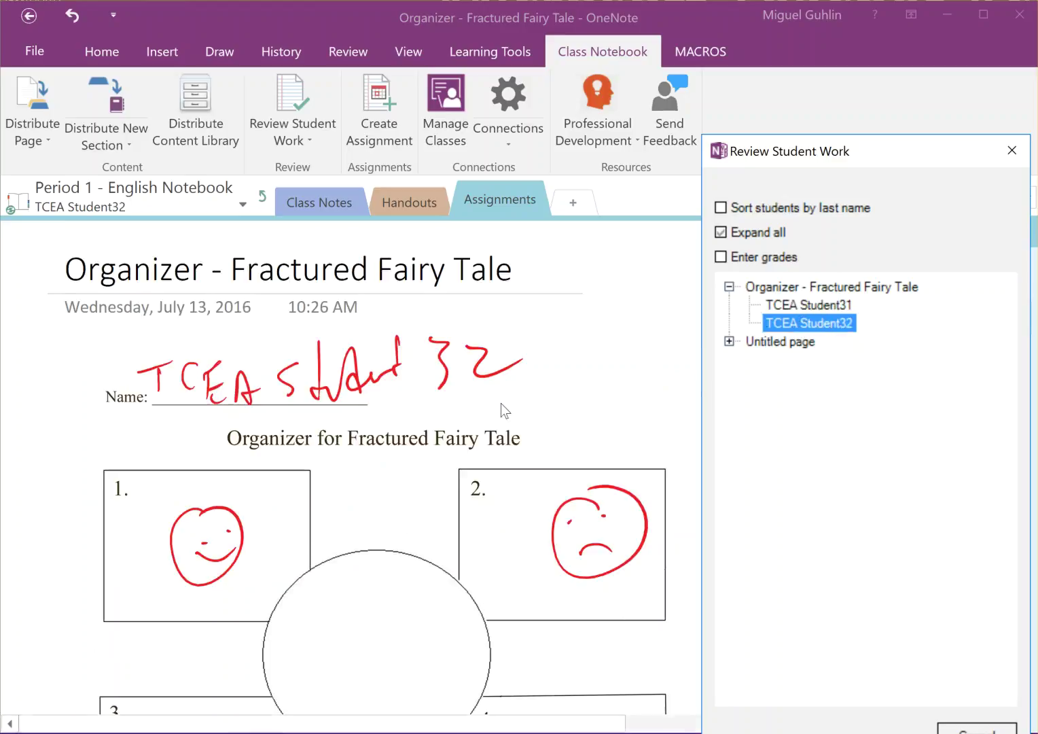
pyautogui.click(801, 306)
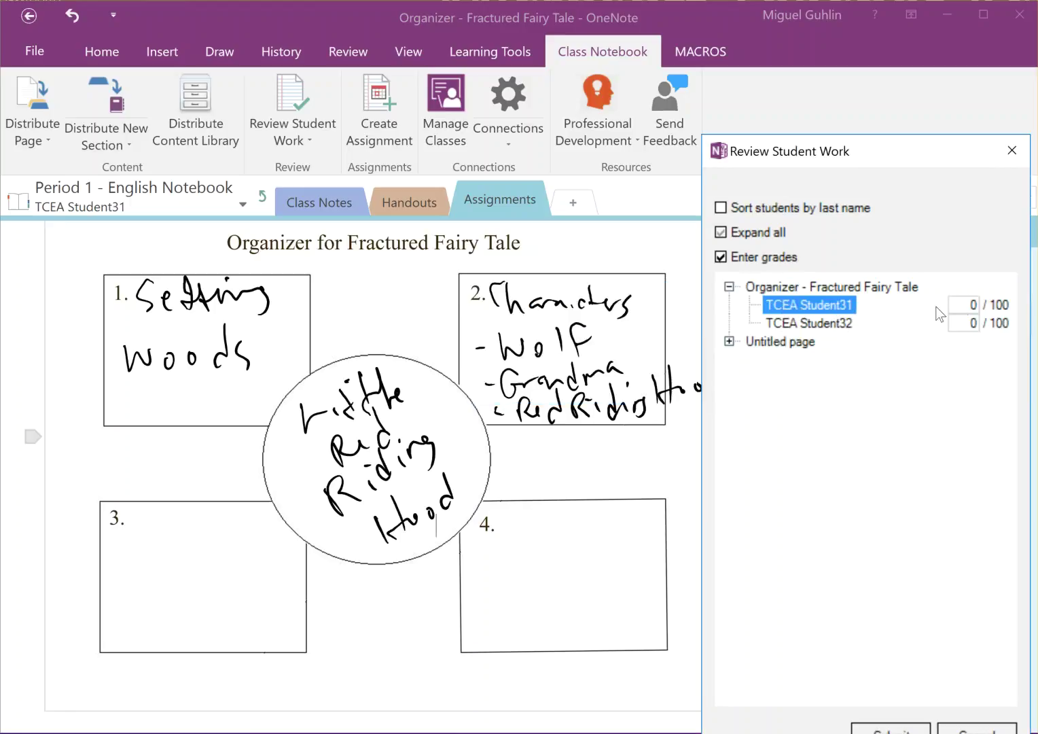
# Enter grades of 80 and 50 for the two students and submit them to Classroom.
pyautogui.click(976, 306)
pyautogui.write('80')
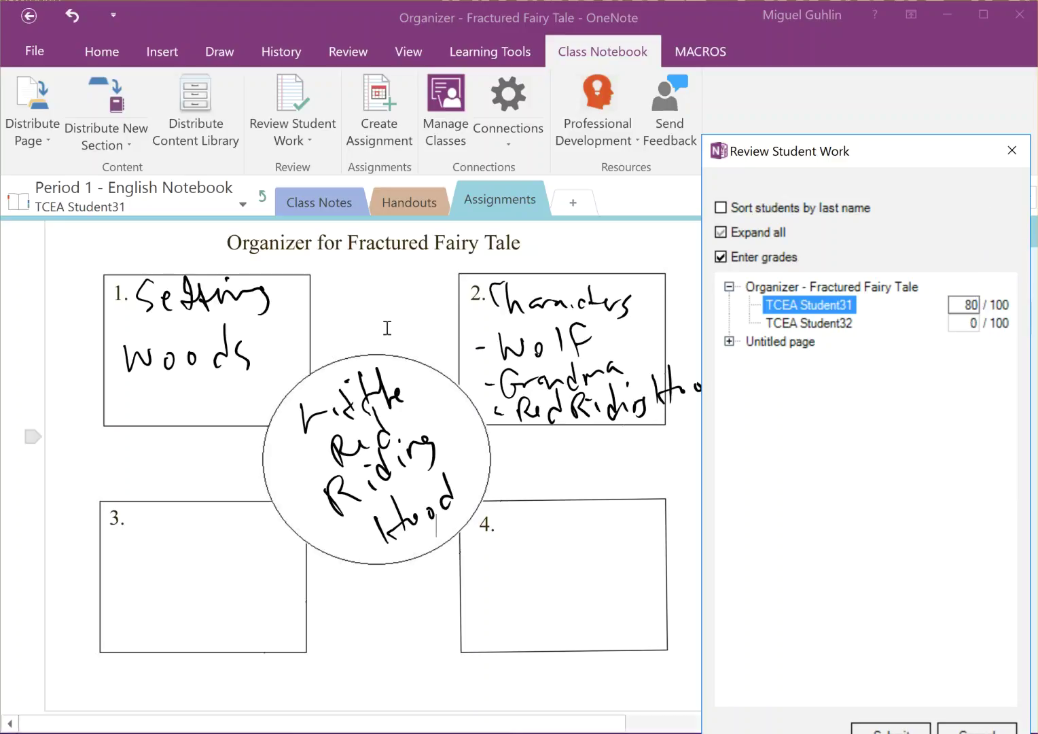
pyautogui.click(841, 326)
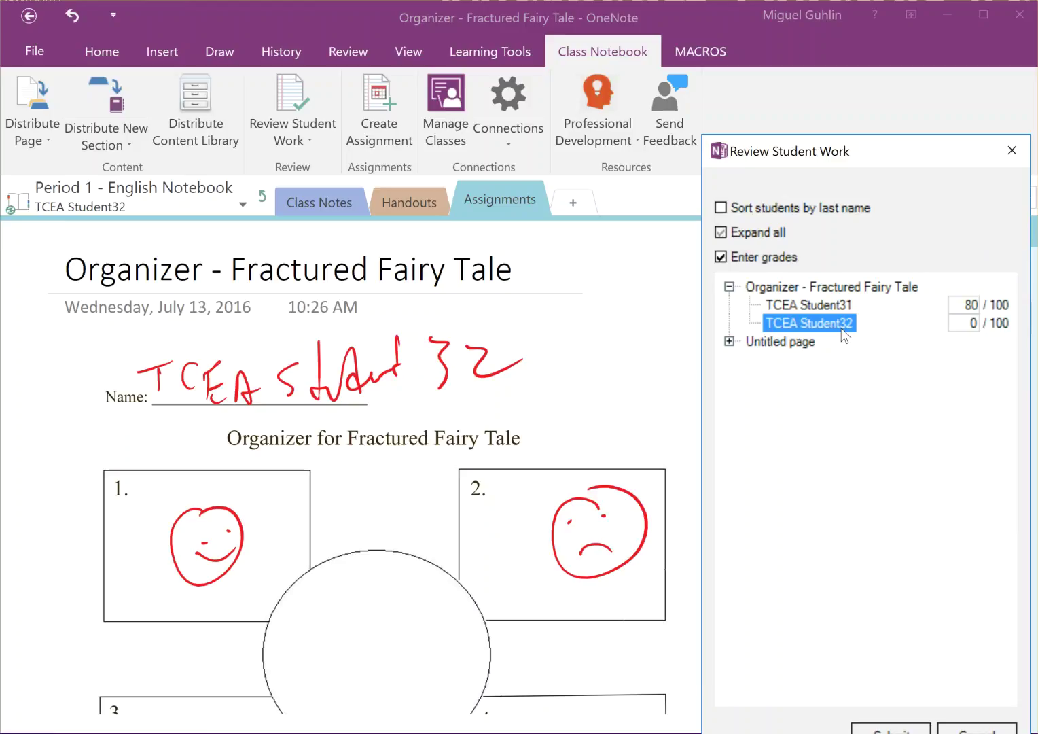
pyautogui.click(972, 325)
pyautogui.write('50')
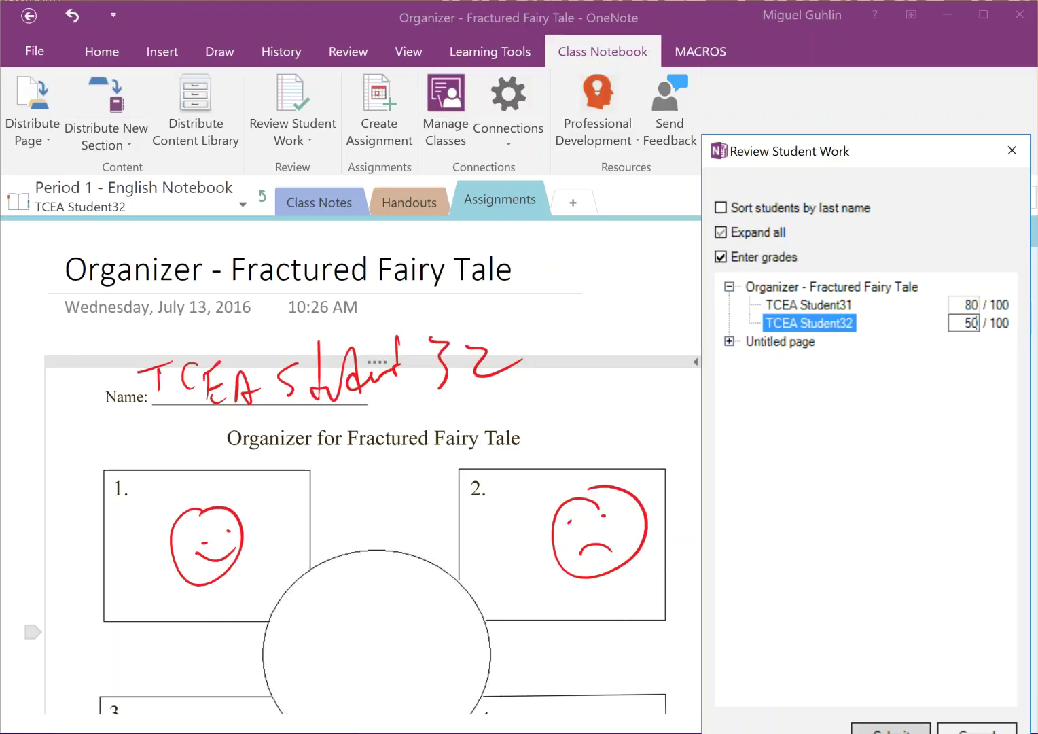
pyautogui.click(886, 728)
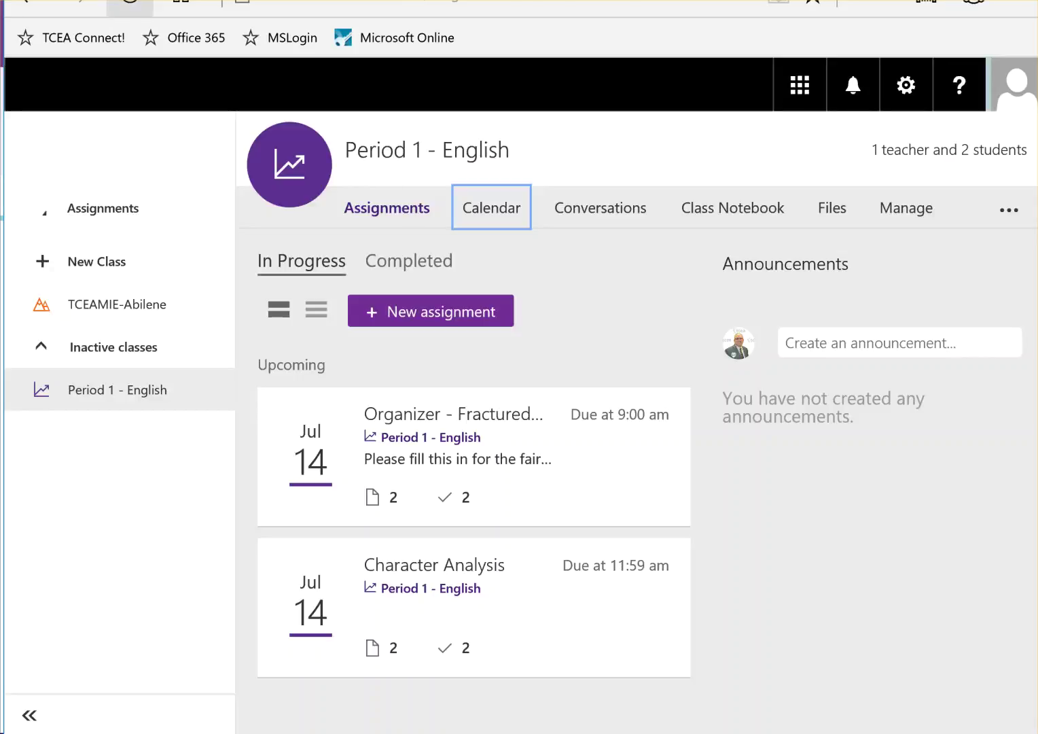
# Refresh the assignment list and open Organizer - Fractured Fairy Tale to view its grade chart.
pyautogui.click(422, 420)
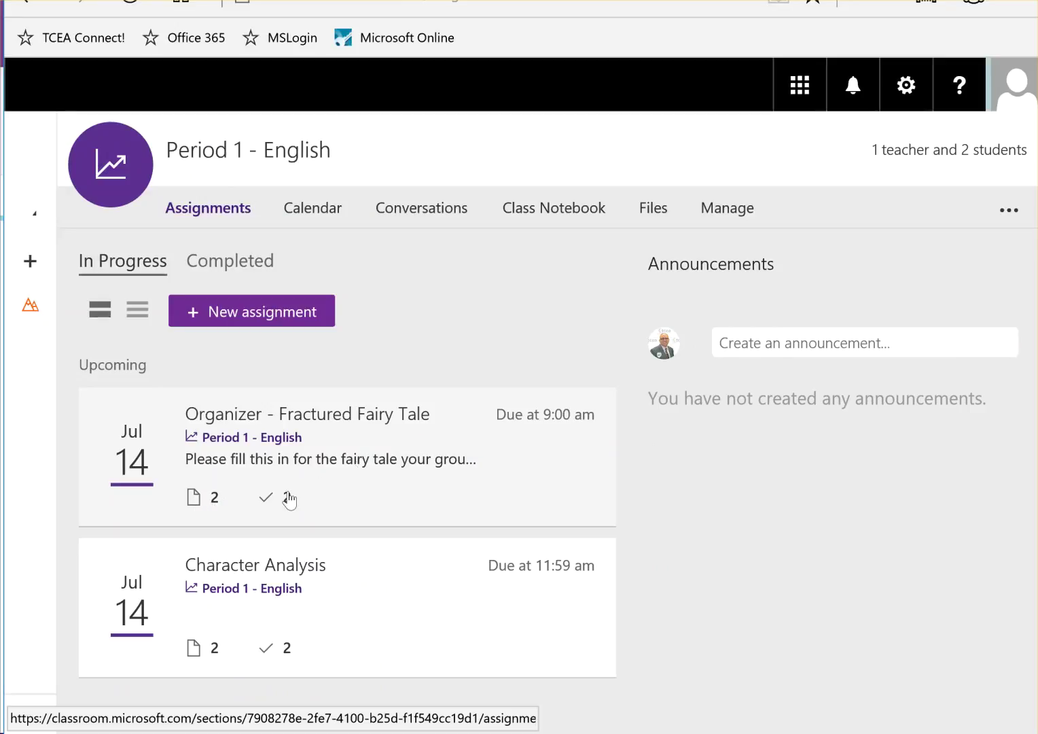
pyautogui.click(334, 477)
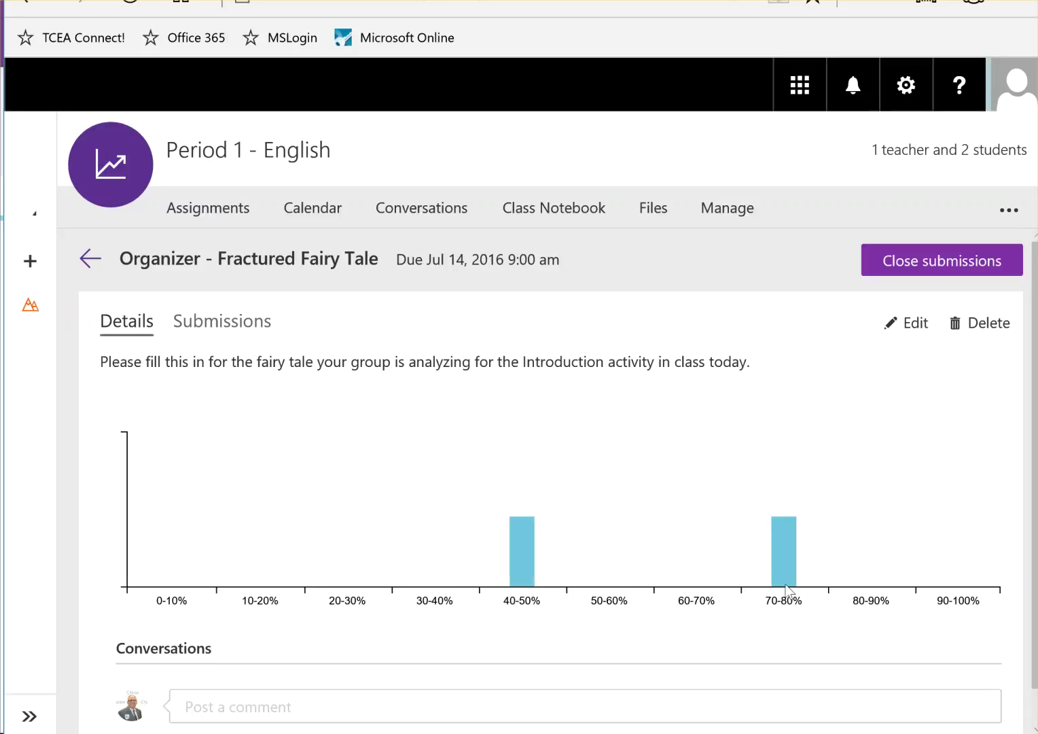
pyautogui.scroll(-1, 330, 594)
pyautogui.scroll(1, 364, 544)
# In the Submissions list, change the two students' organizer grades to 90 and 80.
pyautogui.click(229, 326)
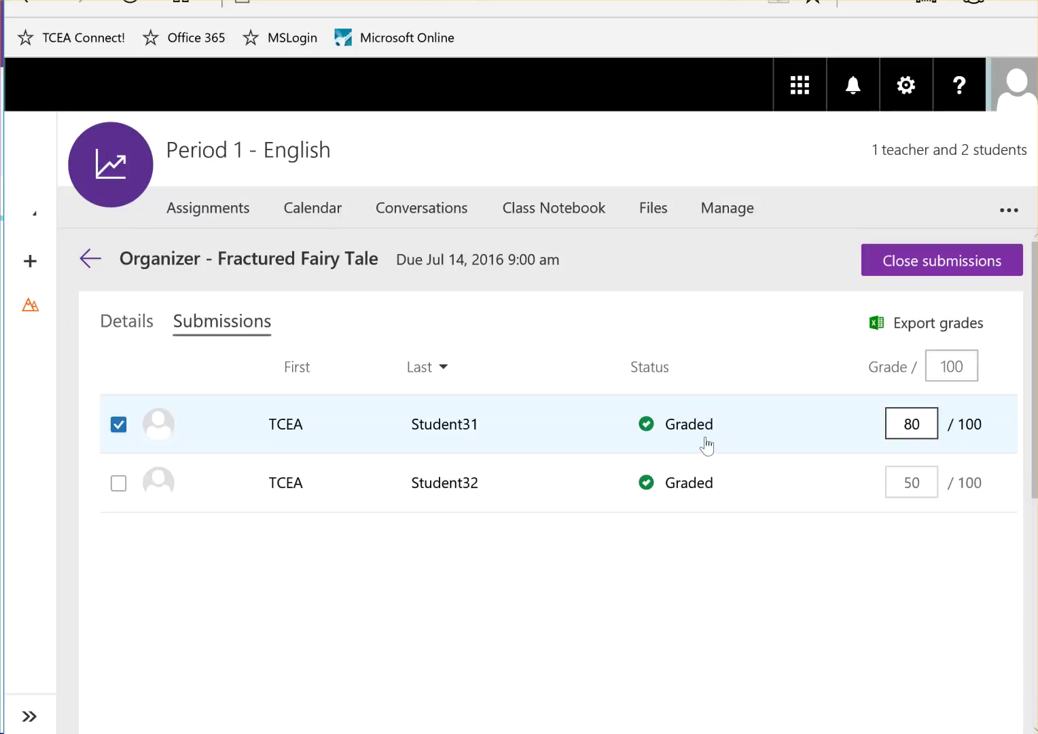
pyautogui.doubleClick(918, 425)
pyautogui.write('90')
pyautogui.press('Tab')
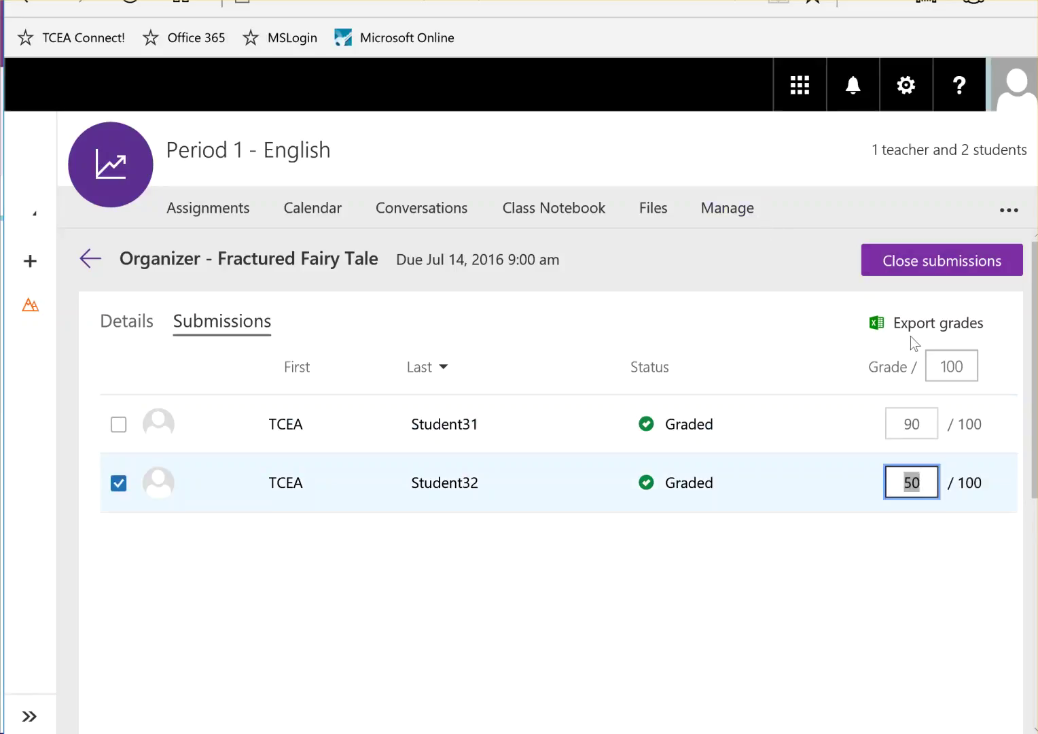
pyautogui.write('80')
pyautogui.click(949, 573)
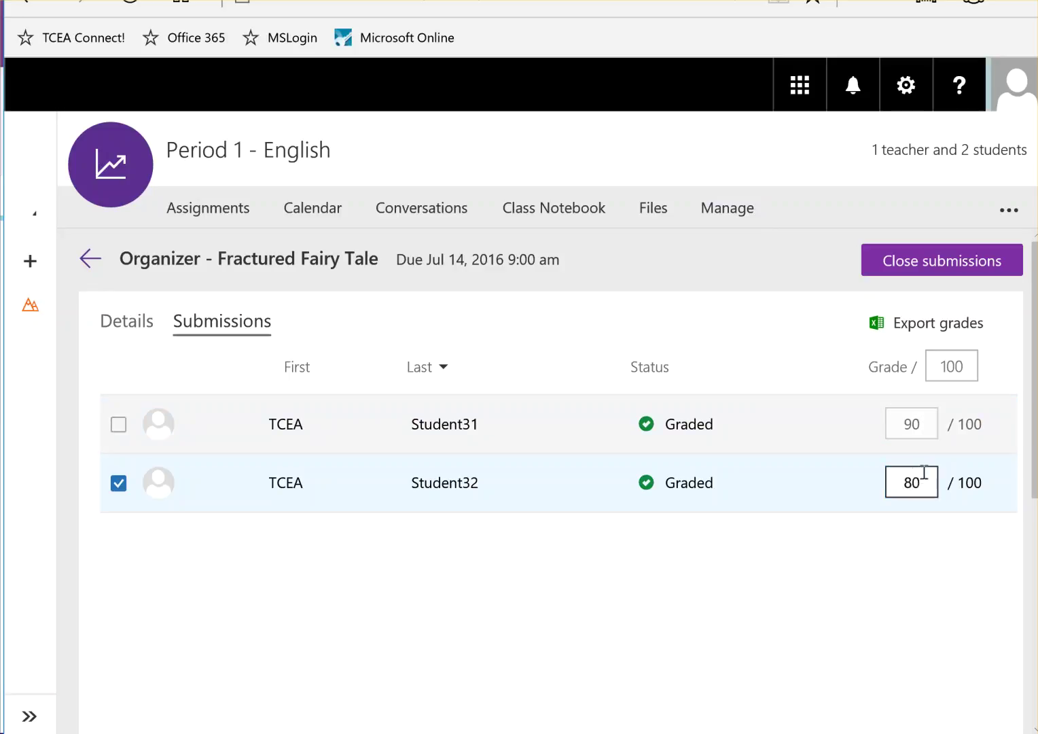
# Close submissions for the assignment, then leave the assignment page.
pyautogui.click(913, 262)
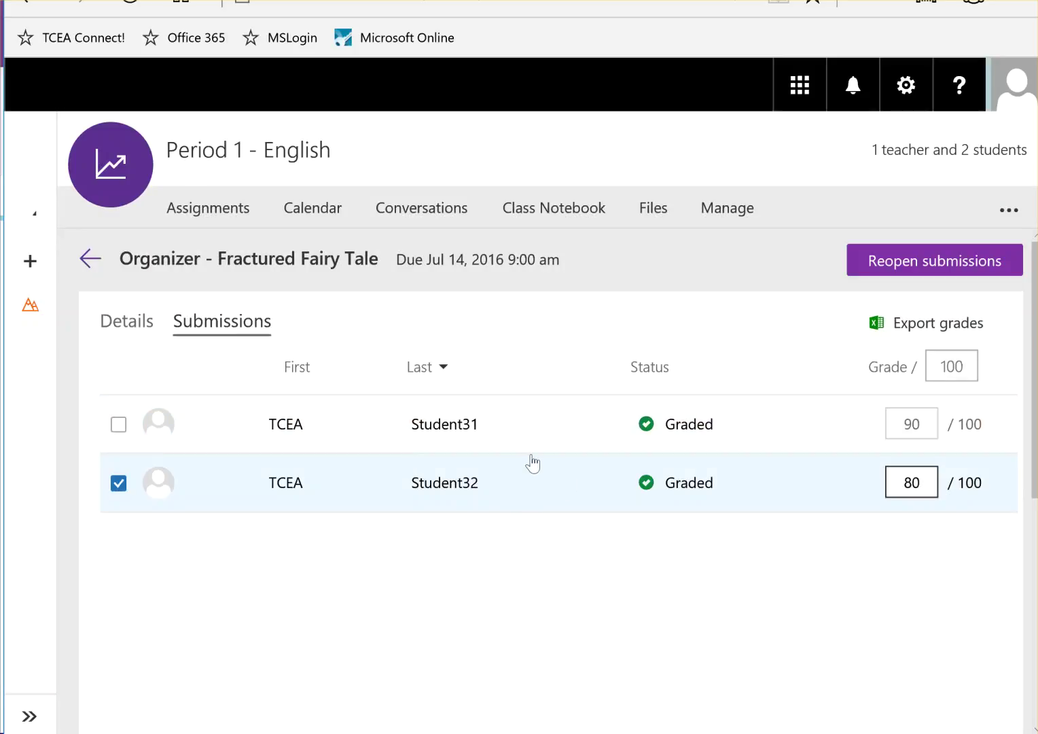
pyautogui.click(135, 327)
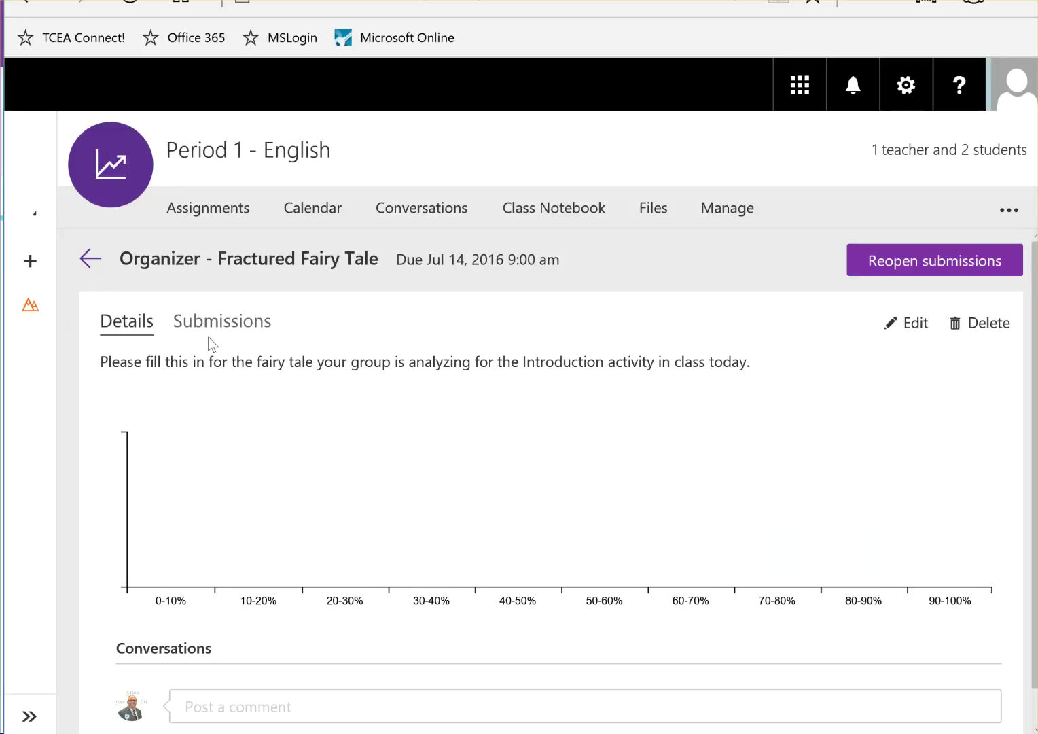
pyautogui.click(90, 259)
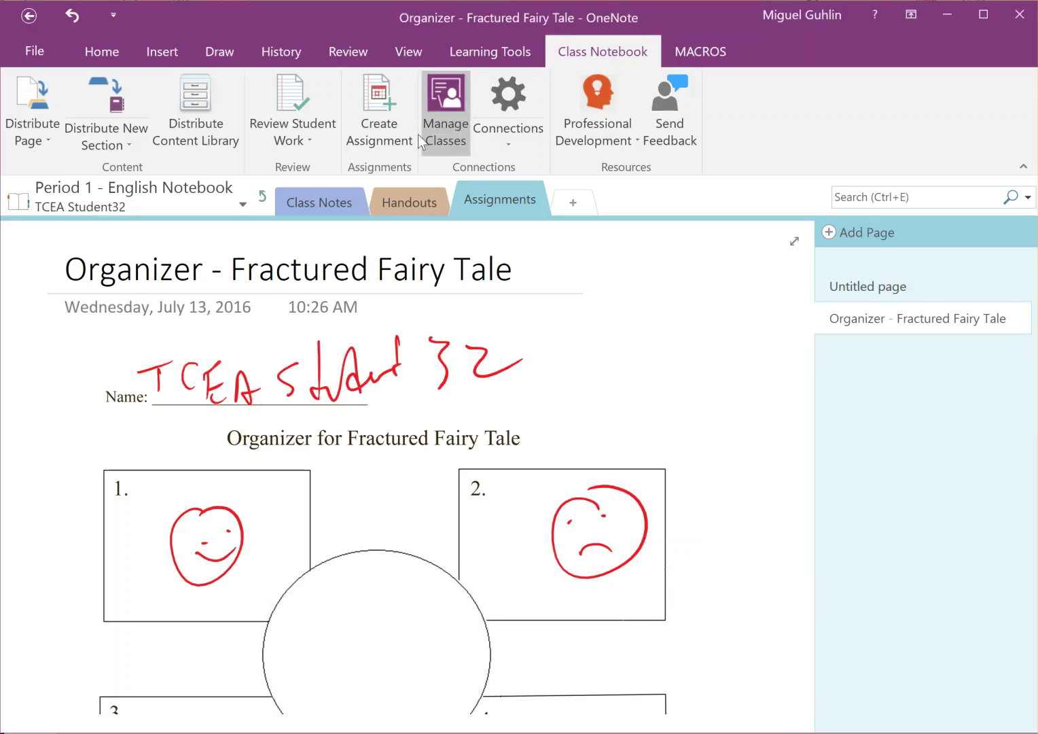
# Review Assignments student work with Enter grades on, confirming the organizer grades are 90 and 80.
pyautogui.click(292, 123)
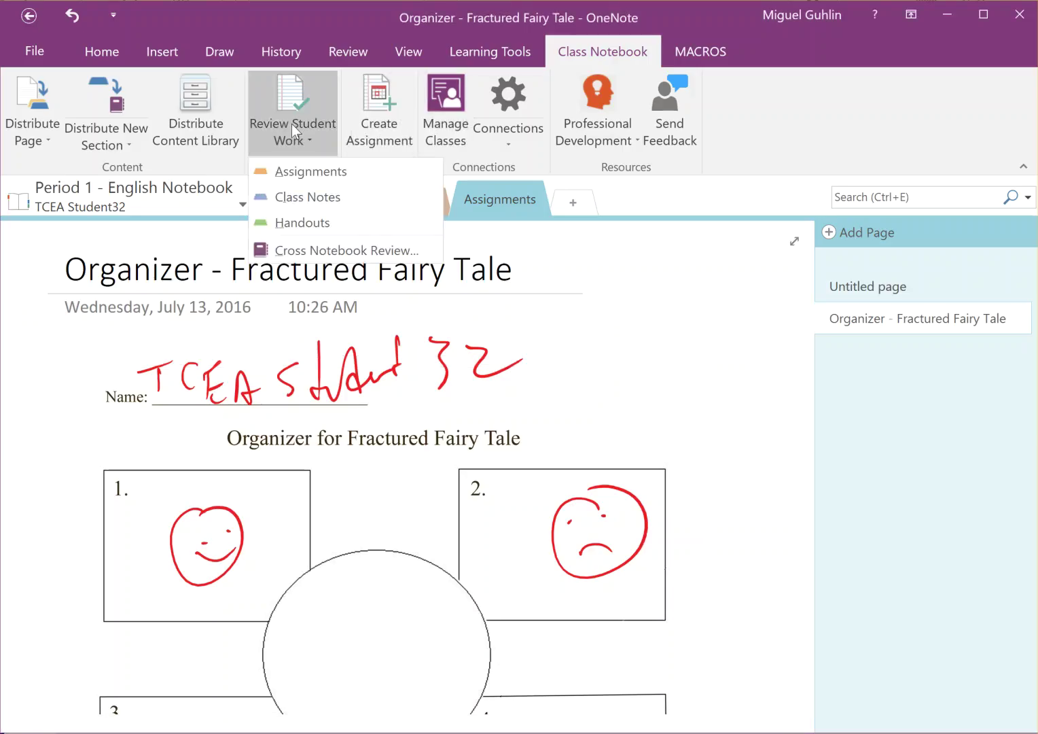
pyautogui.click(297, 171)
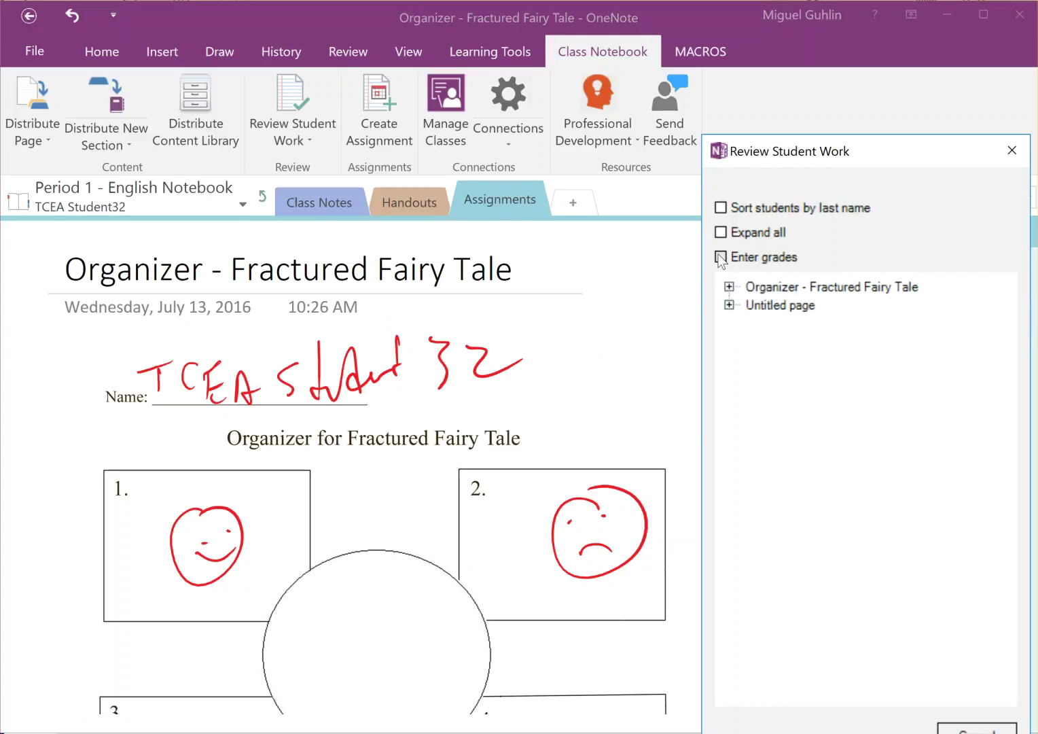
pyautogui.click(729, 287)
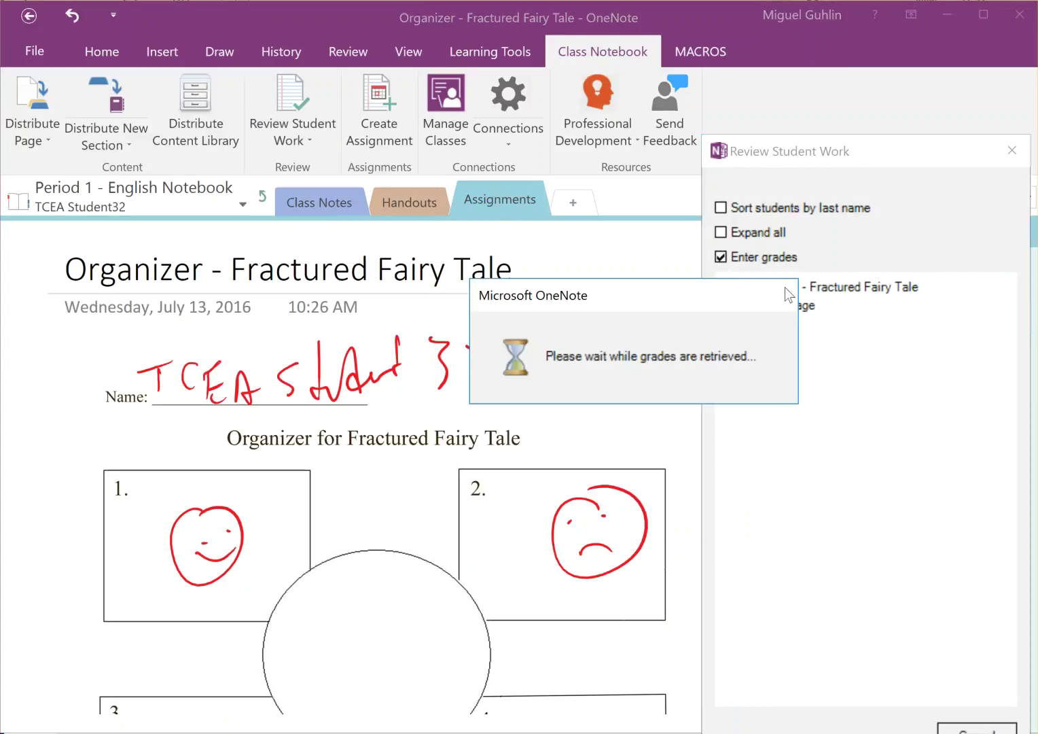
pyautogui.click(824, 287)
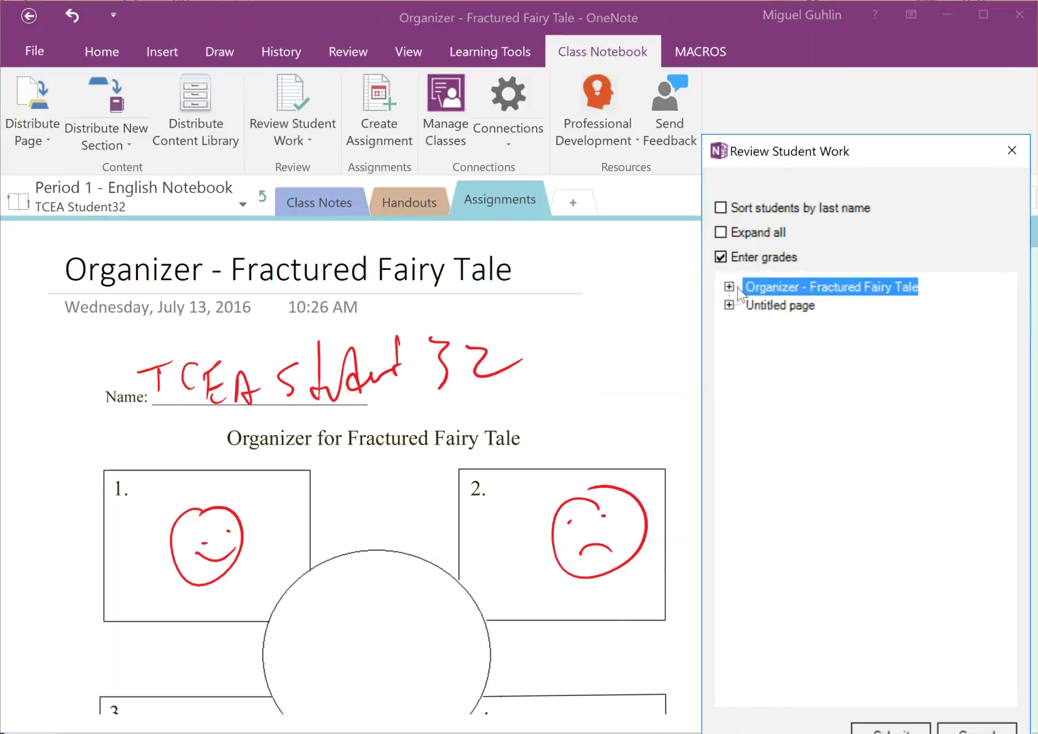
pyautogui.click(728, 287)
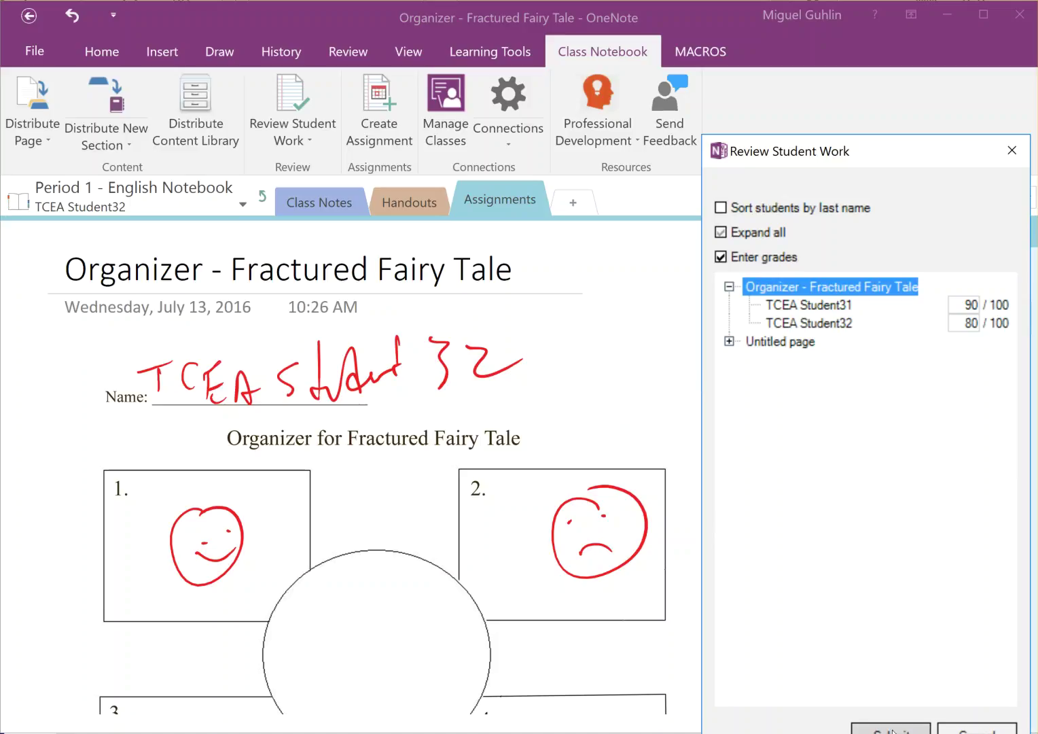
# Cancel the Review Student Work pane, check Connections, and return to the notebook's Welcome! page.
pyautogui.click(976, 729)
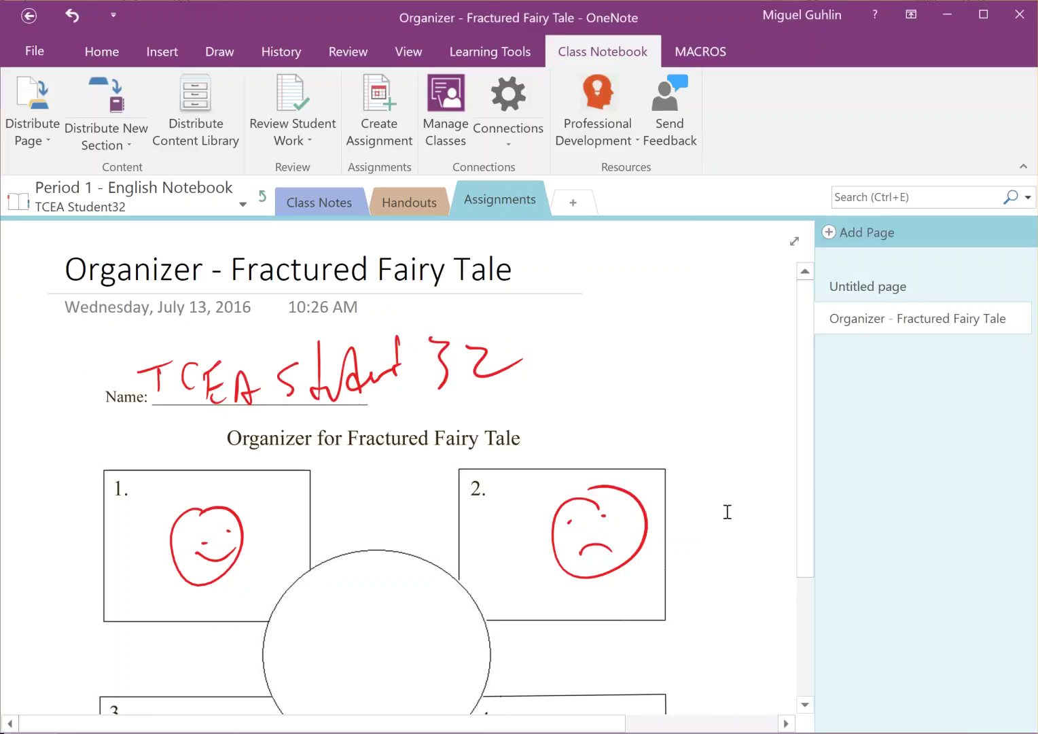
pyautogui.moveTo(809, 419); pyautogui.dragTo(781, 330)
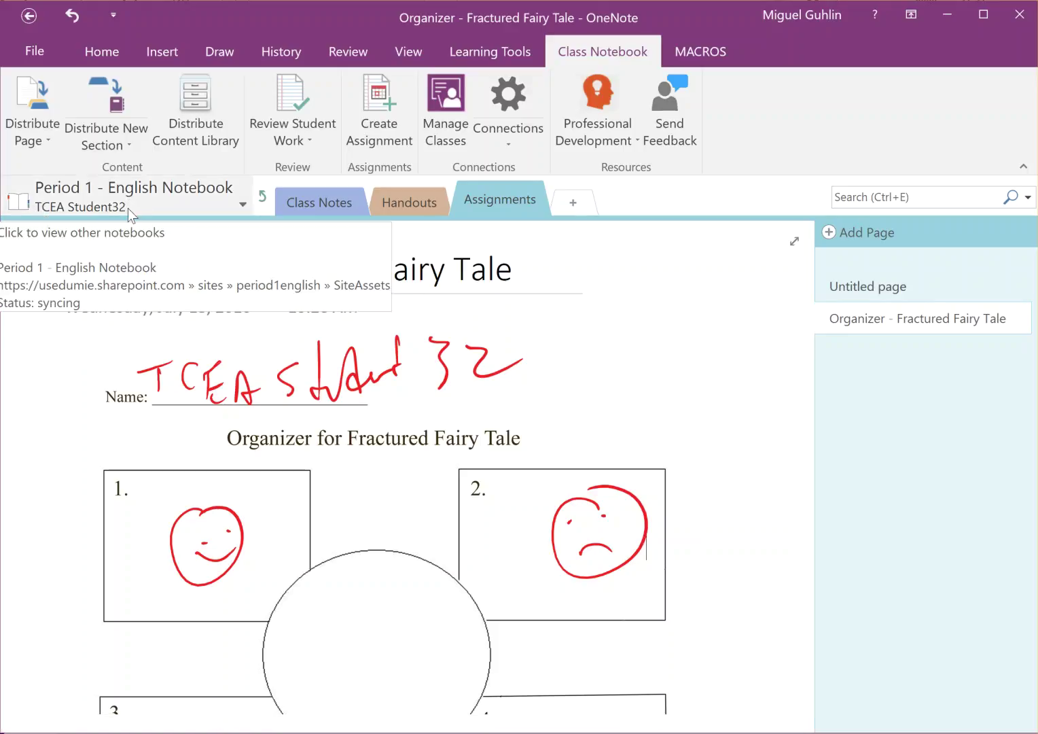
pyautogui.click(514, 135)
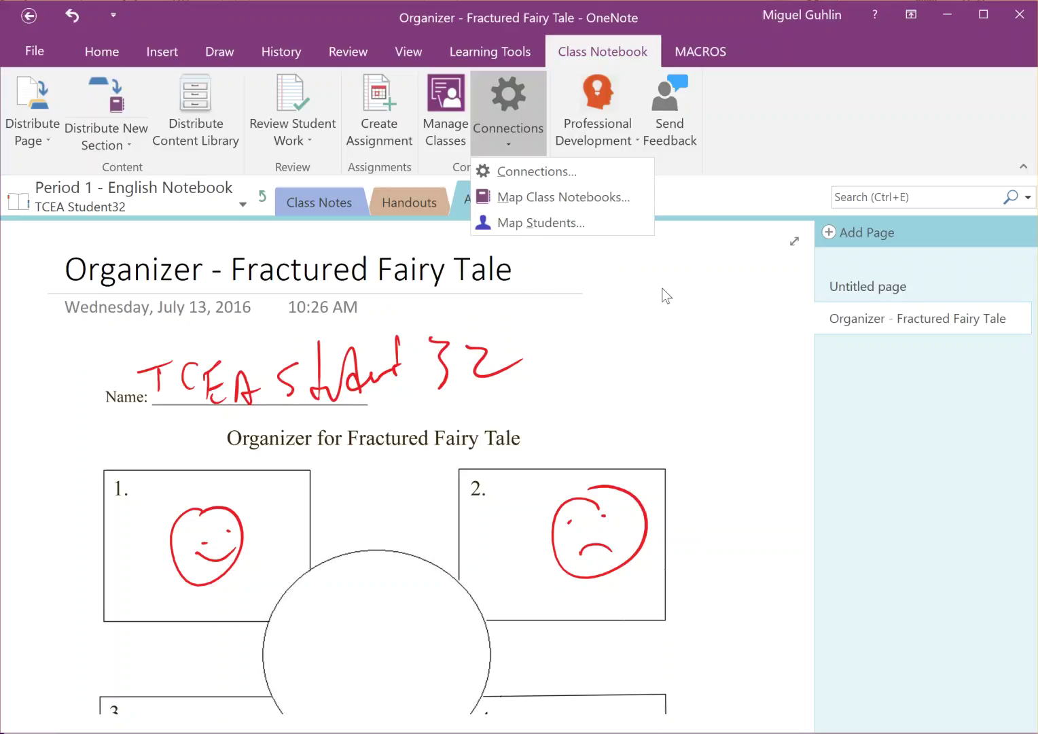
pyautogui.click(770, 137)
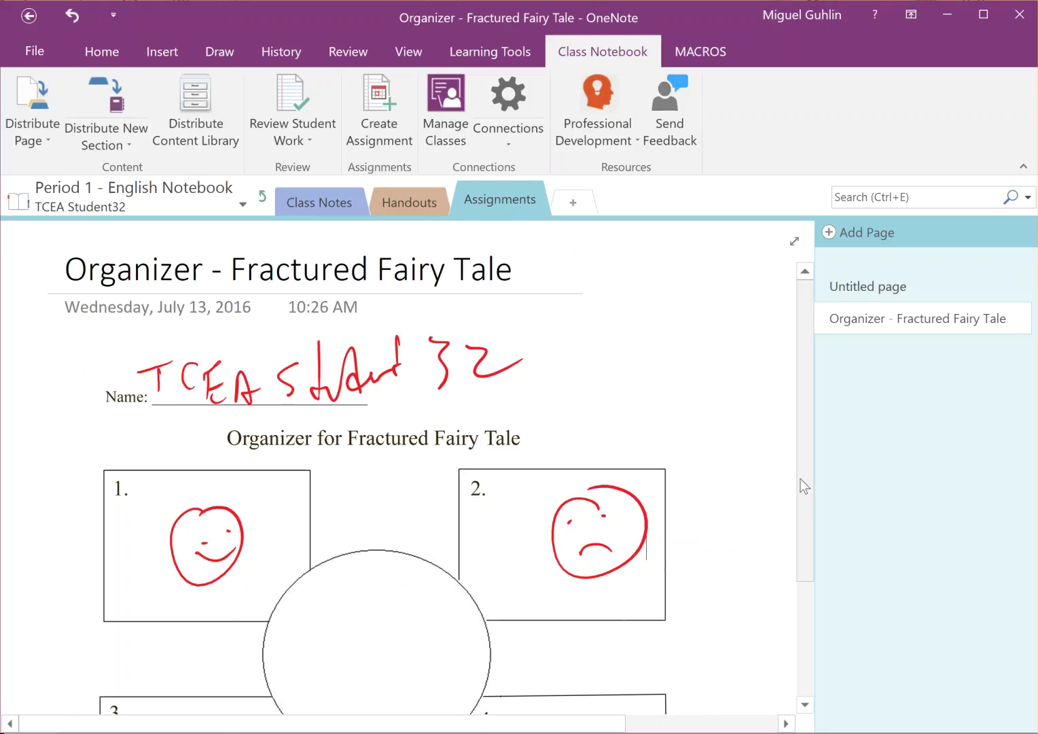
pyautogui.scroll(-3, 803, 389)
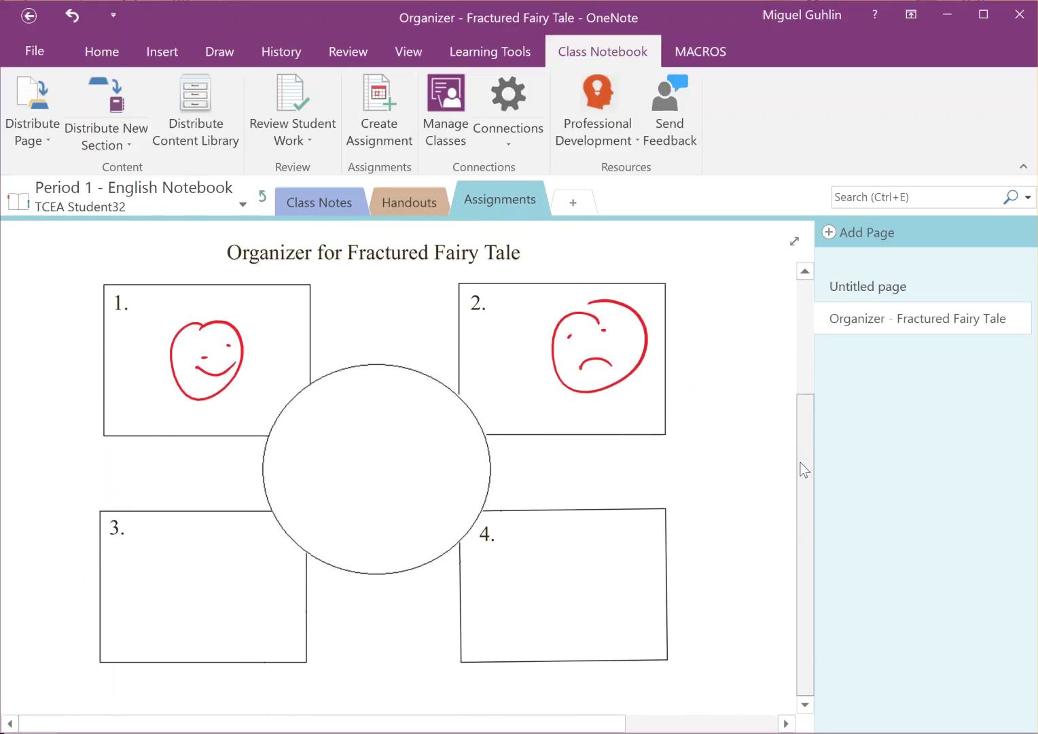
pyautogui.scroll(3, 802, 470)
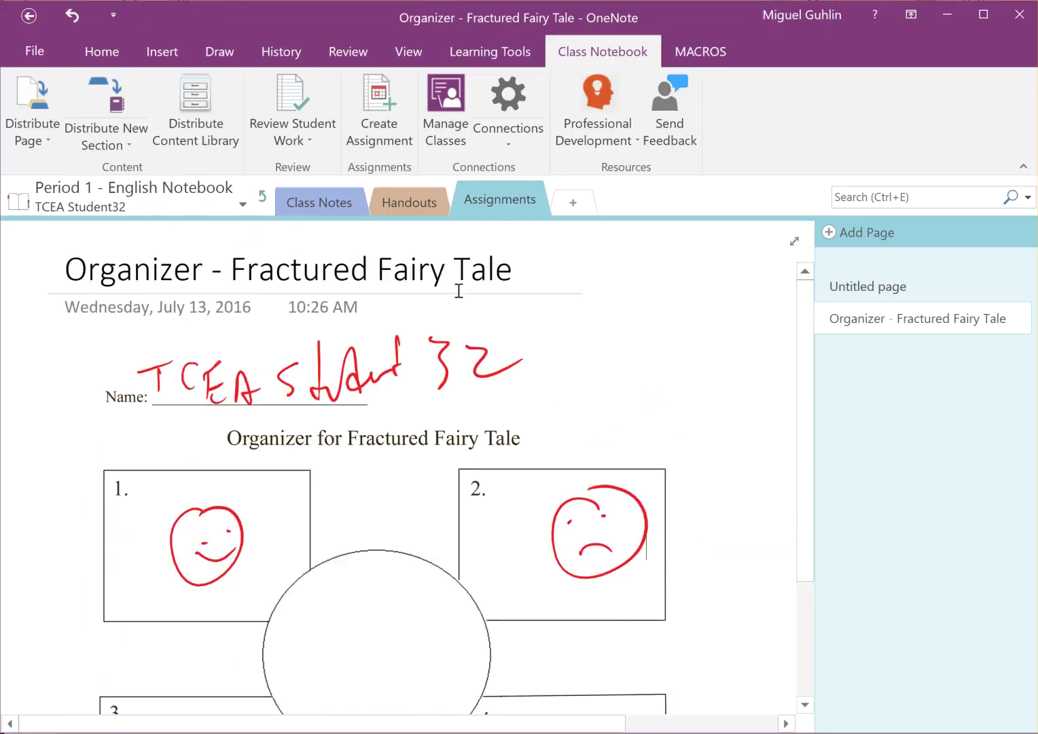
pyautogui.click(262, 198)
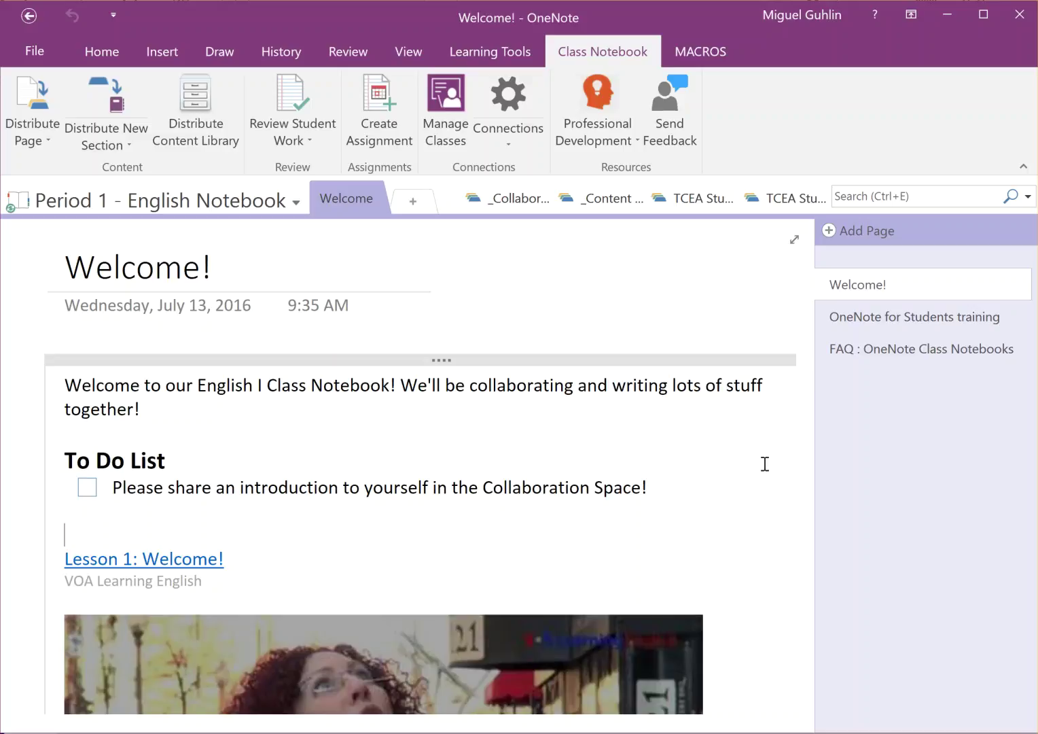
pyautogui.scroll(-5, 536, 503)
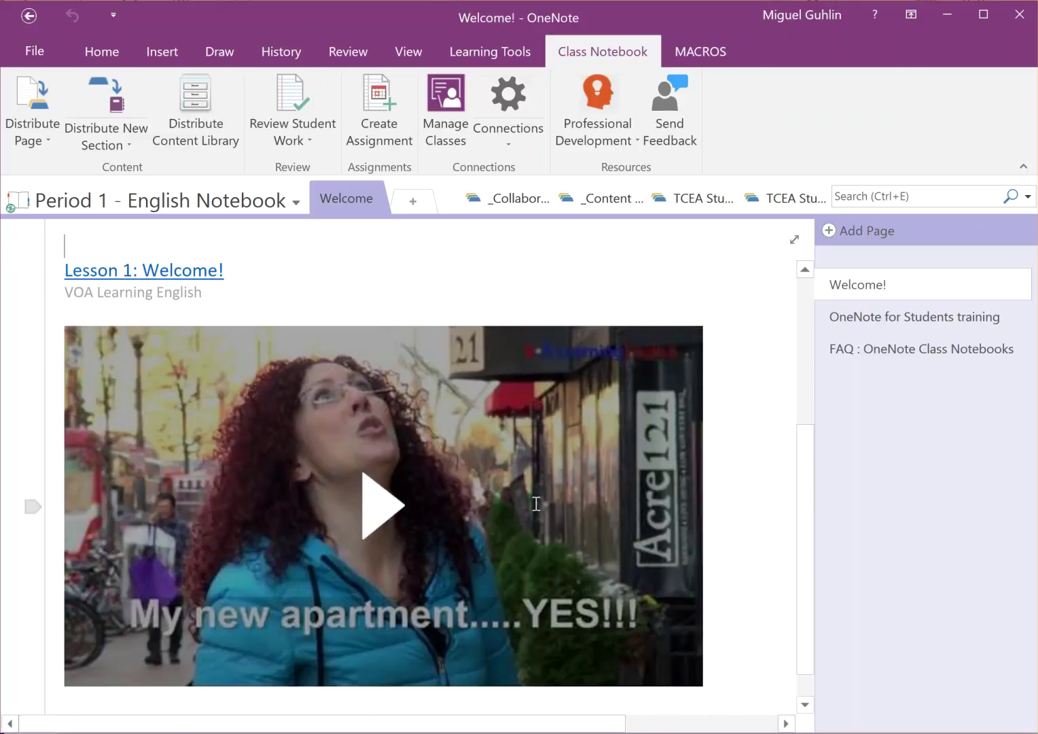
pyautogui.scroll(-1, 536, 504)
pyautogui.scroll(4, 536, 504)
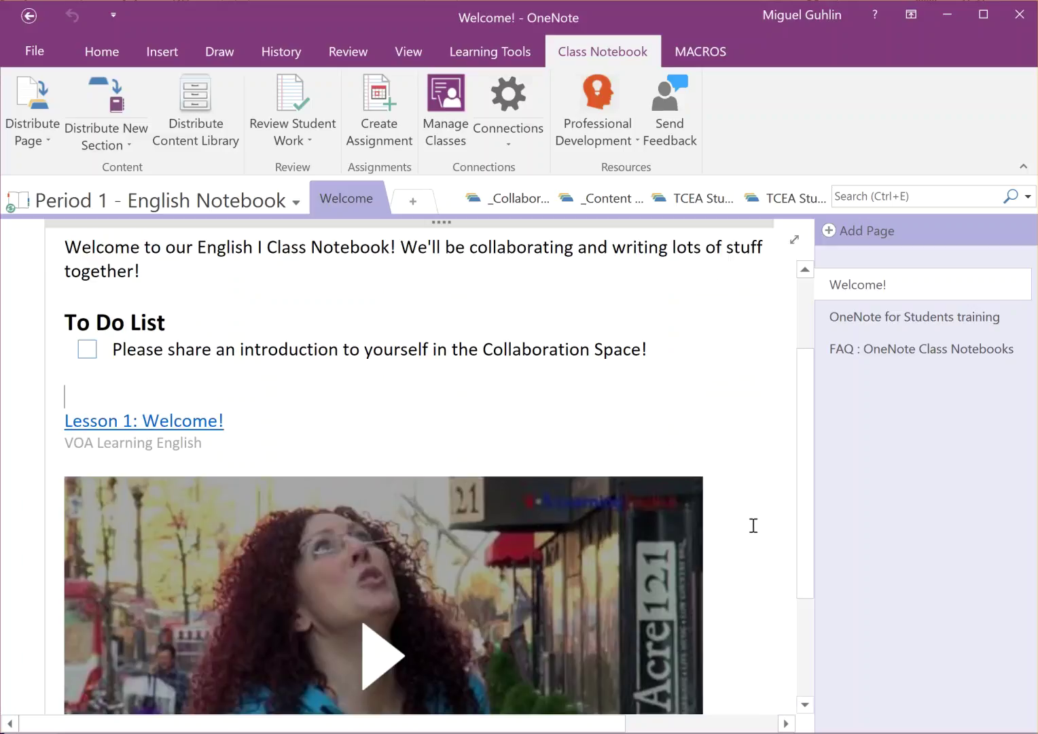
pyautogui.scroll(3, 753, 525)
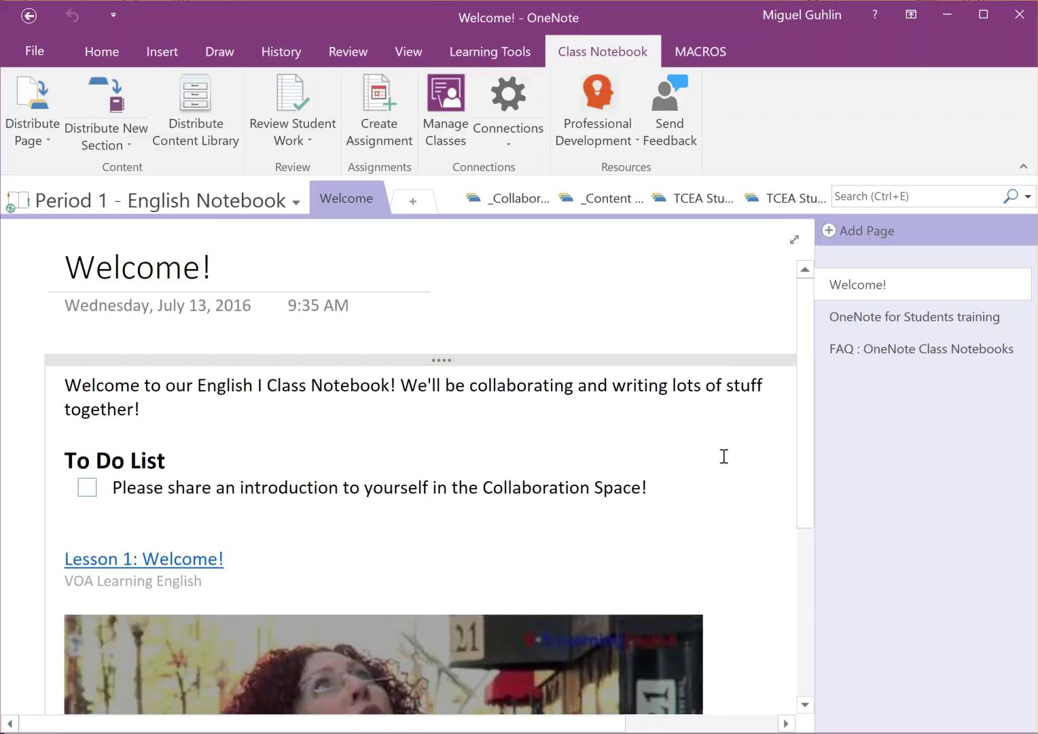